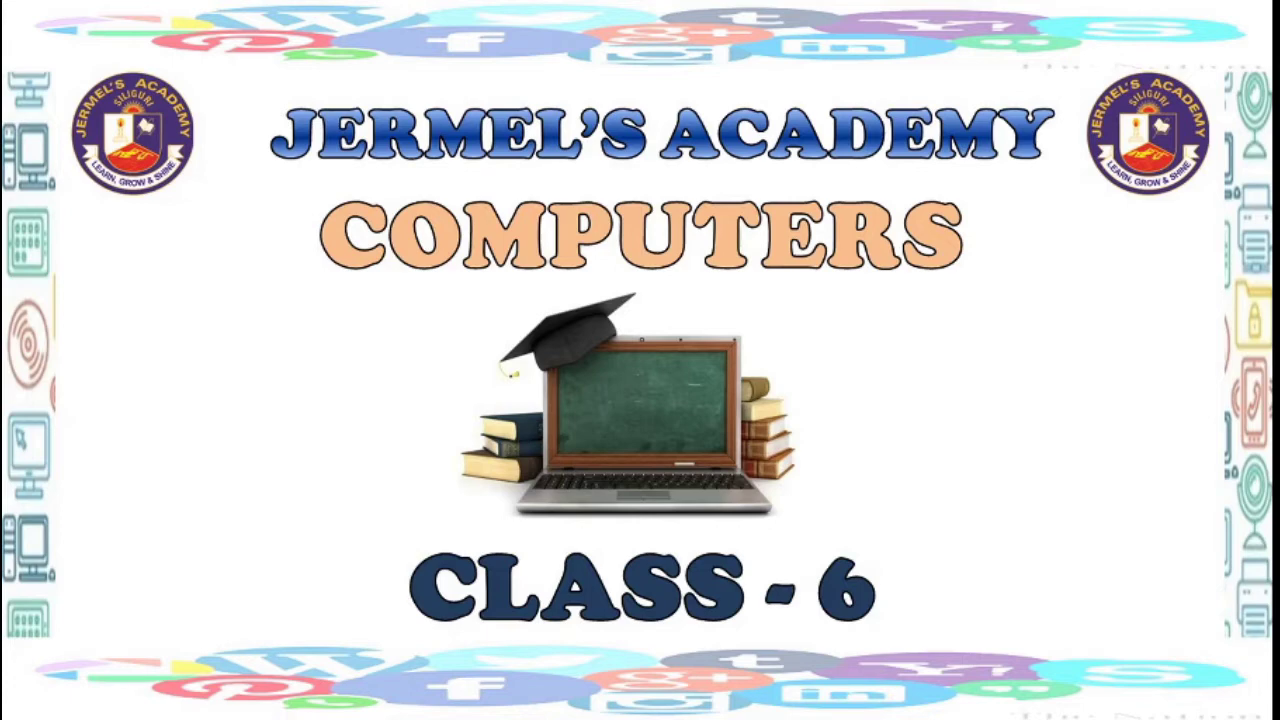
Exit the title slide show and magnify the chapter's opening paragraph and OBJECTIVES box.
left_click(810, 285)
left_click(810, 285)
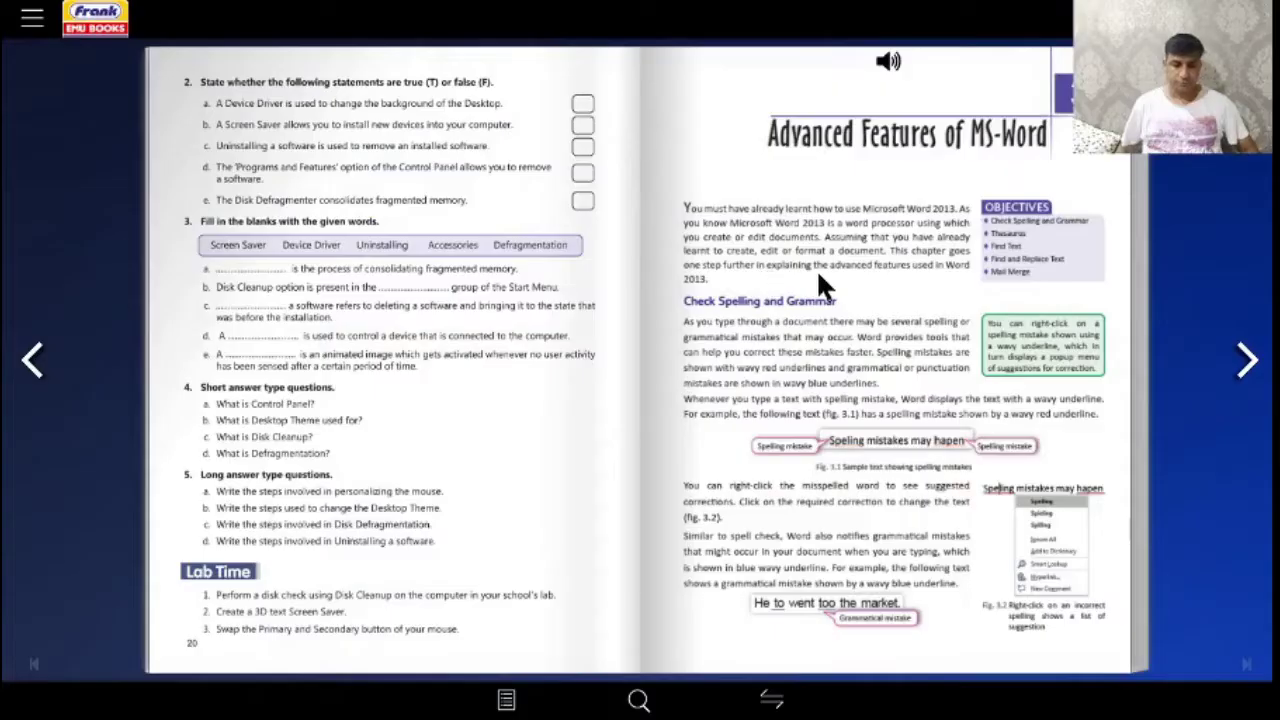
double_click(816, 269)
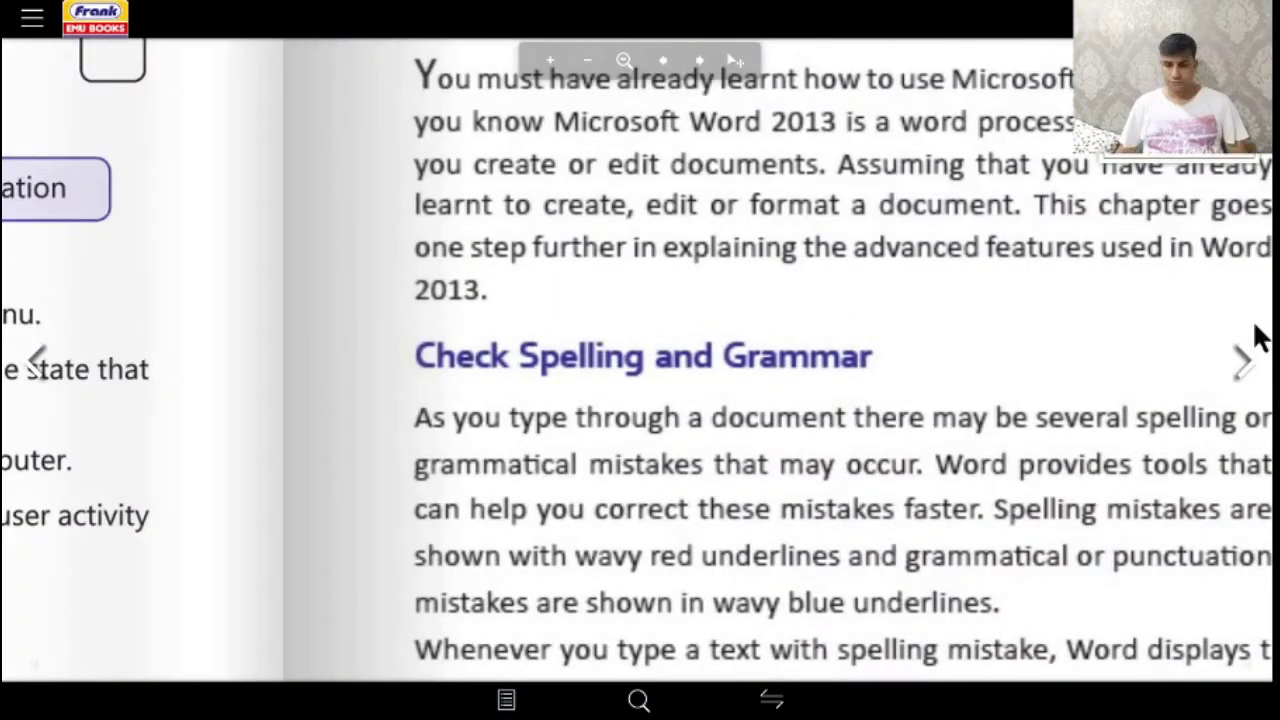
mouse_move(1133, 314)
left_mouse_down()
mouse_move(706, 477)
mouse_move(815, 472)
left_mouse_up()
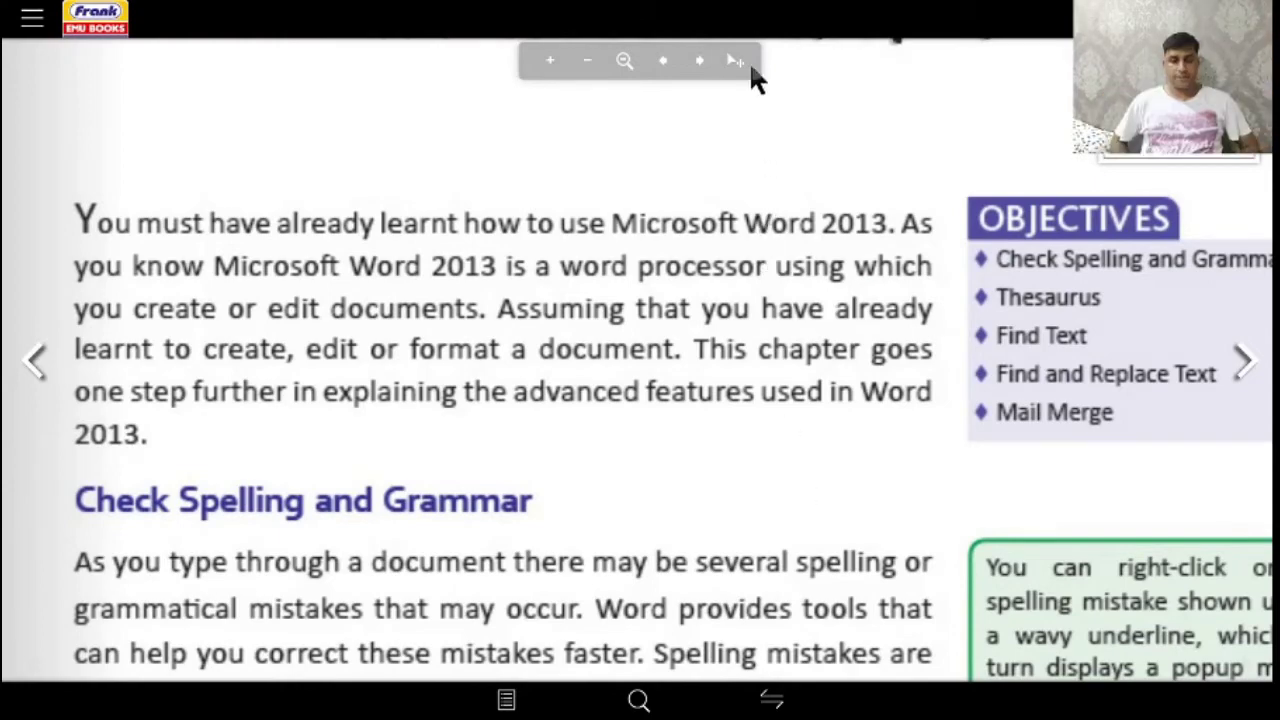
Move around the magnified page to read the whole grammatical-mistake paragraph.
scroll(836, 428, "down", 5)
scroll(798, 352, "down", 3)
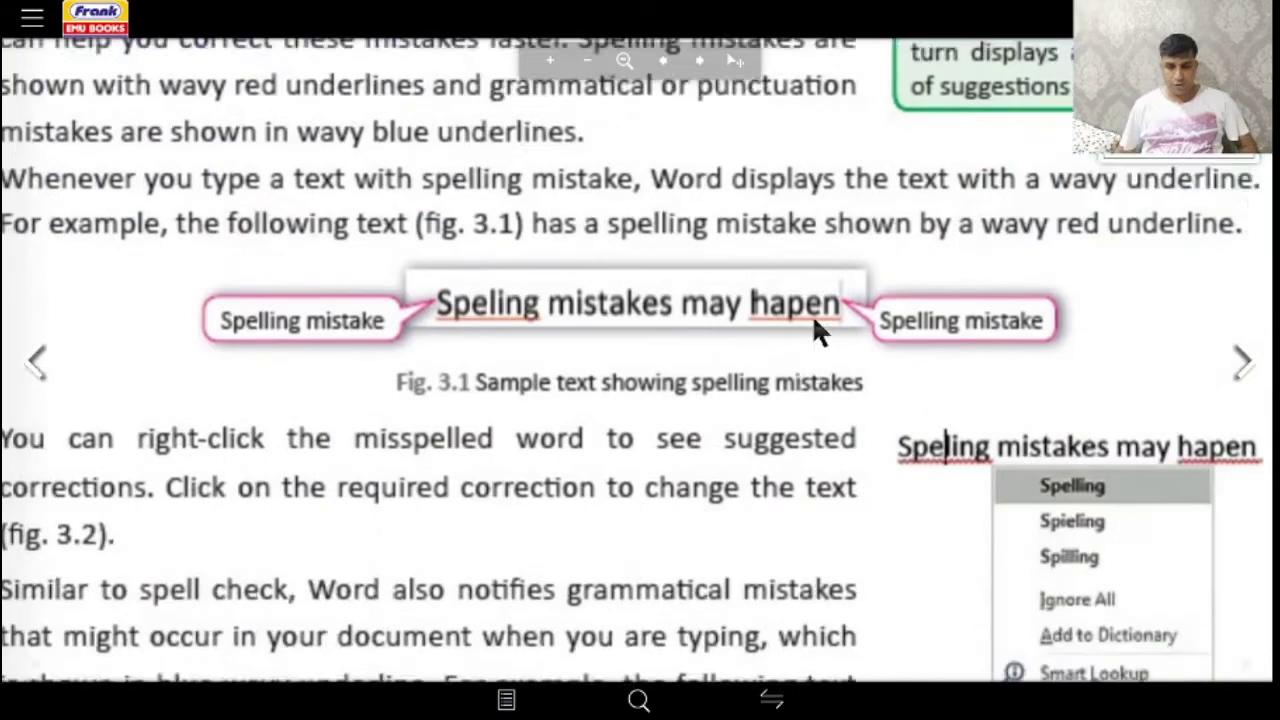
scroll(762, 500, "down", 3)
scroll(801, 465, "down", 1)
left_click_drag(805, 460, 427, 307)
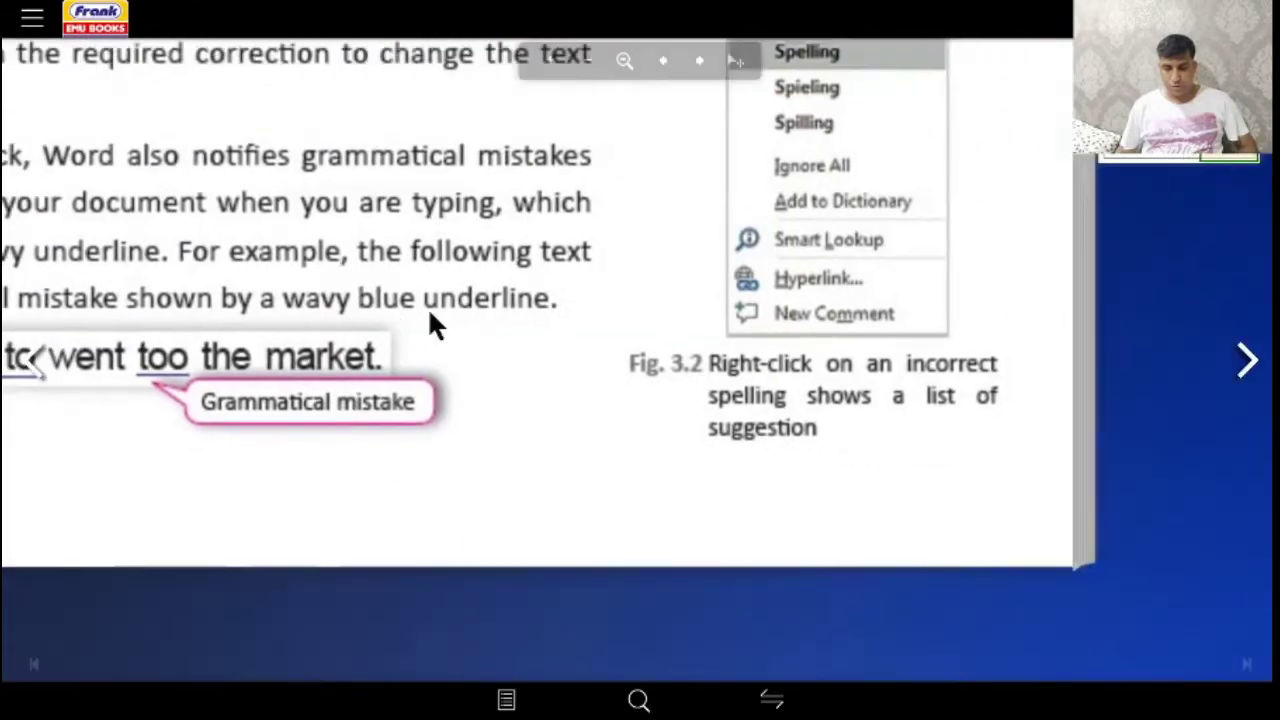
left_click_drag(620, 333, 932, 343)
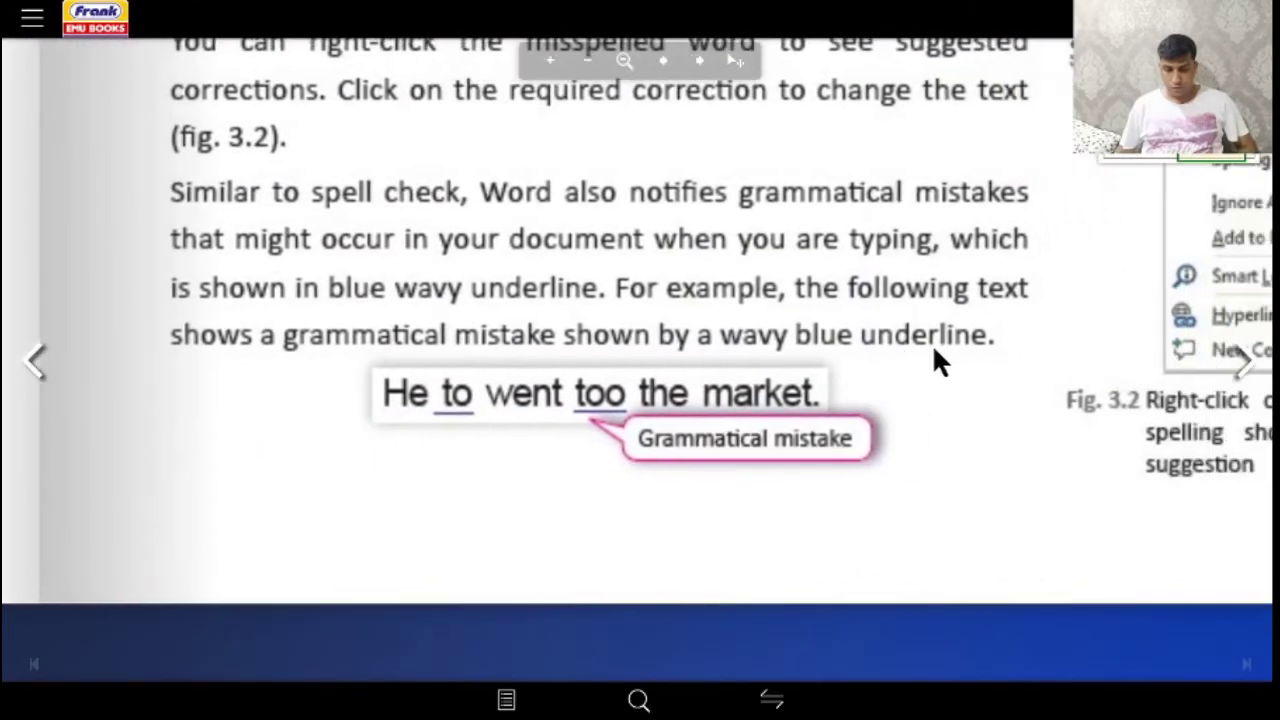
scroll(932, 343, "up", 1)
Zoom back out, then re-magnify and centre the chapter heading, intro and objectives.
double_click(932, 344)
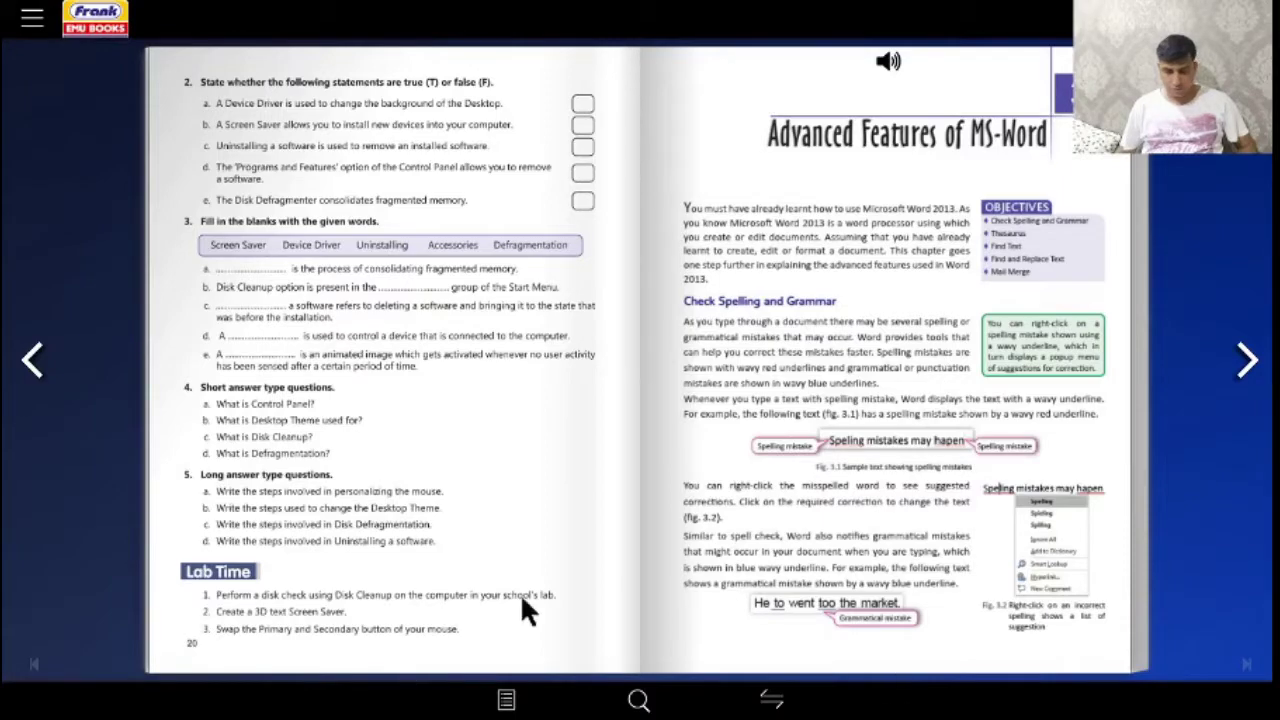
double_click(853, 288)
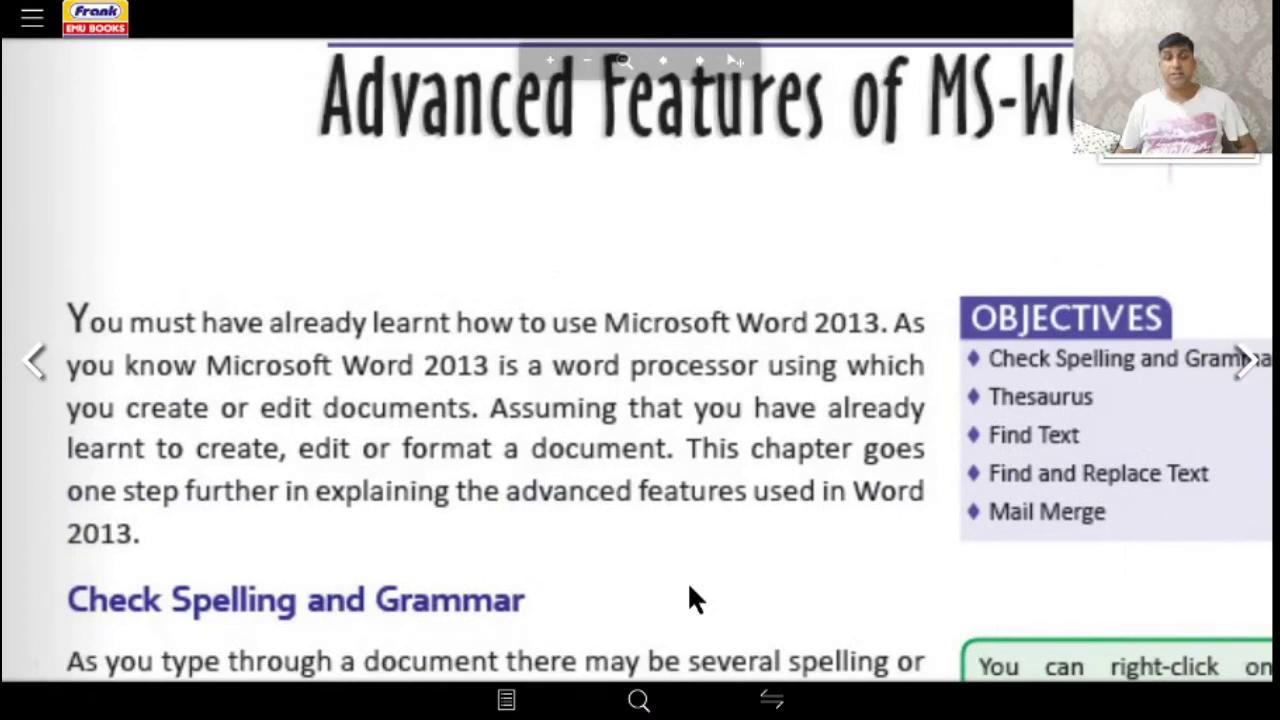
left_click_drag(689, 587, 635, 609)
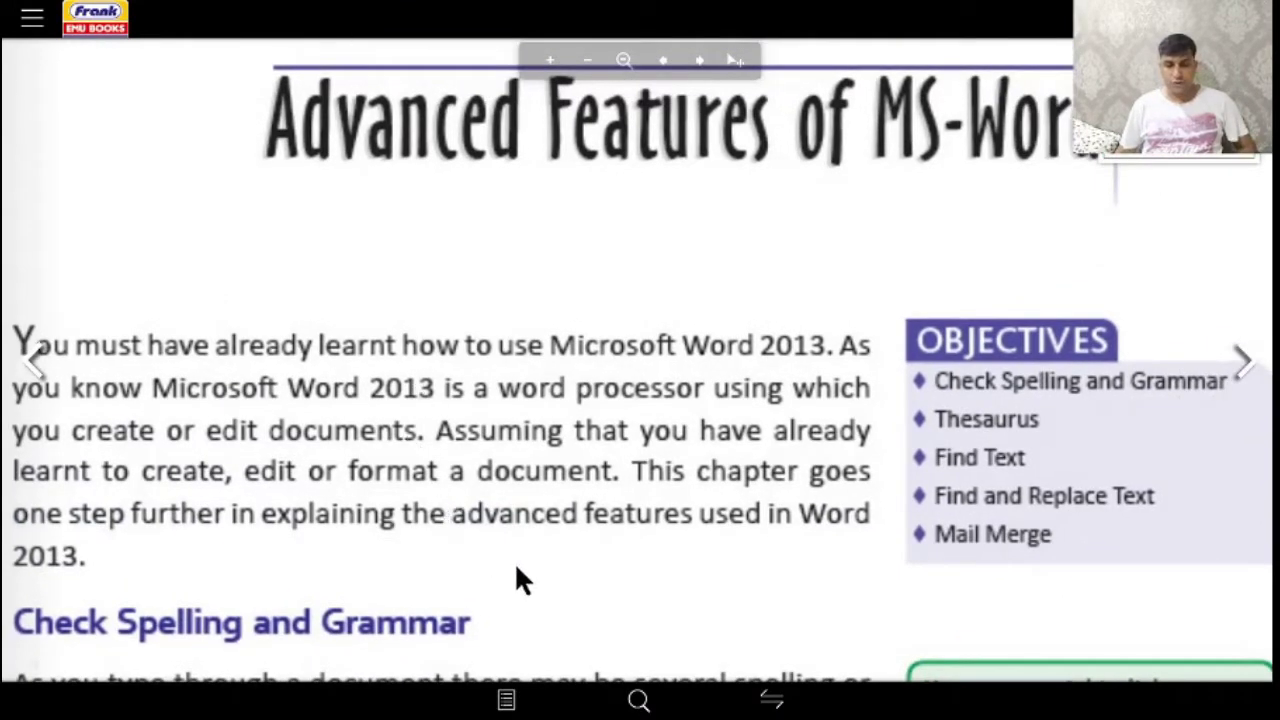
left_click_drag(516, 570, 586, 578)
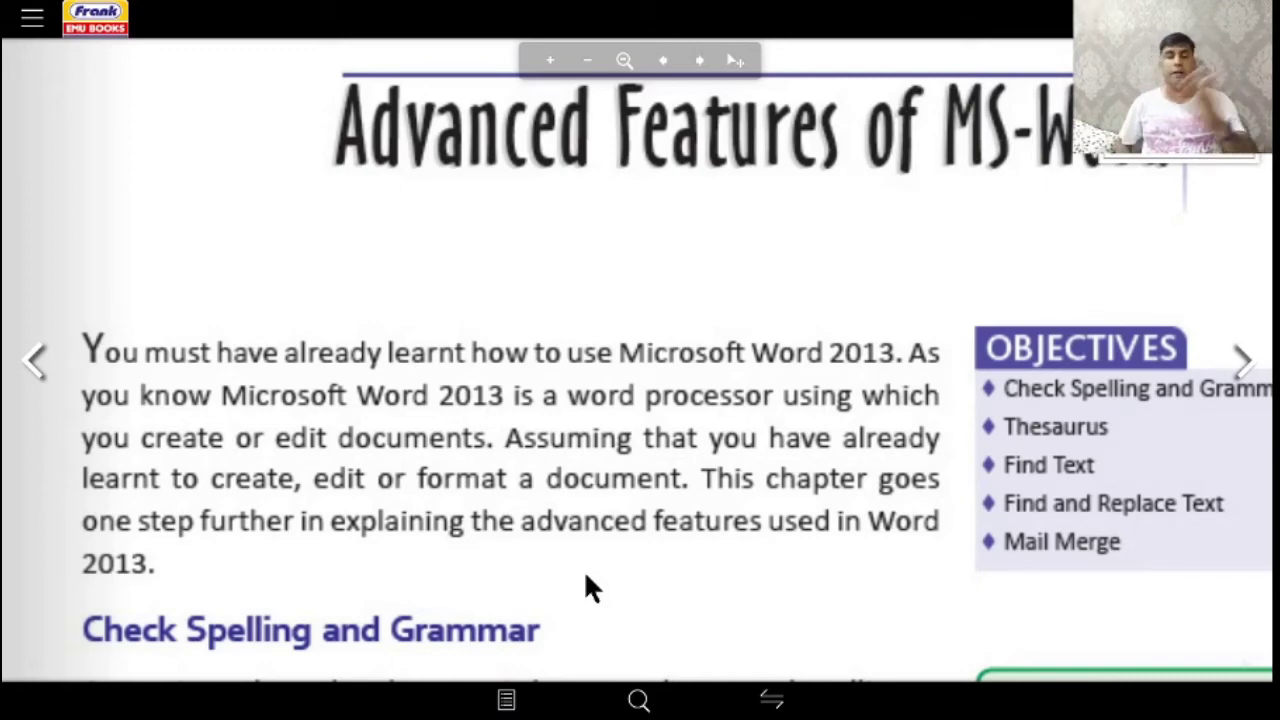
Zoom the magnified chapter page back out to the full two-page spread.
double_click(733, 584)
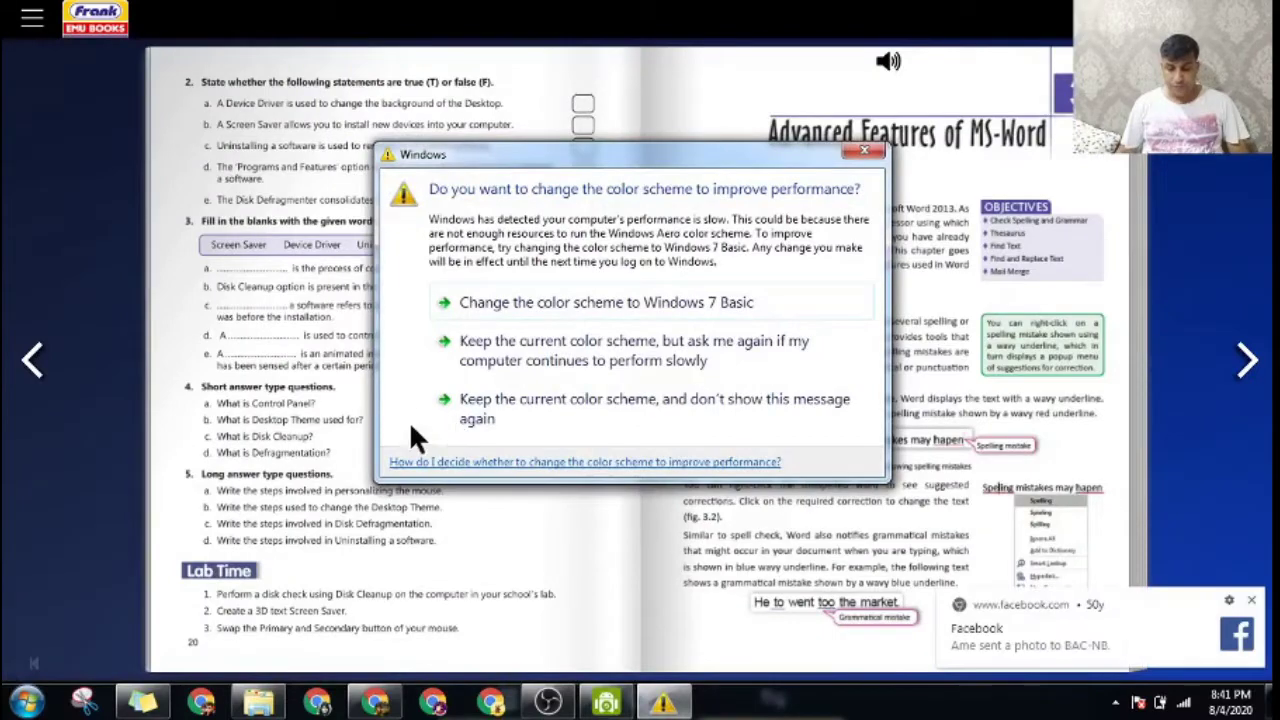
Keep the current colour scheme permanently, then jump via Table of Content to Advanced Features of MS-Word.
left_click(529, 406)
left_click_drag(1140, 610, 1200, 622)
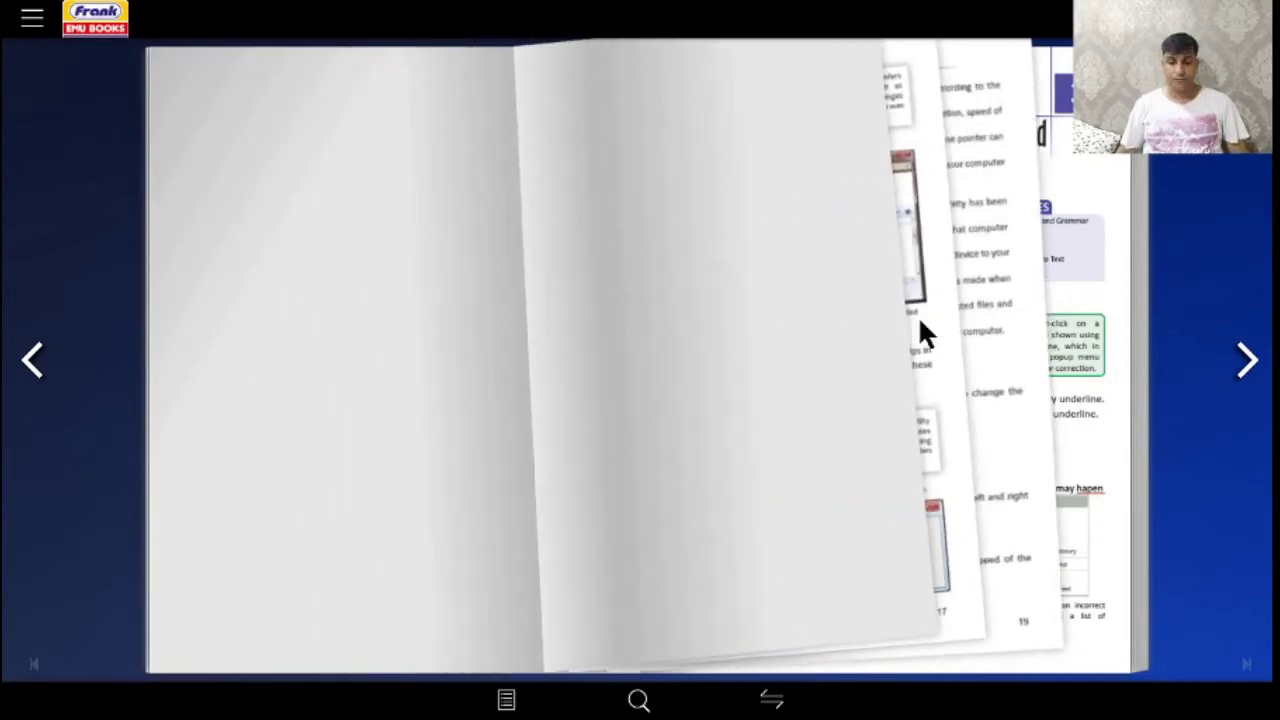
left_click(36, 20)
left_click(98, 74)
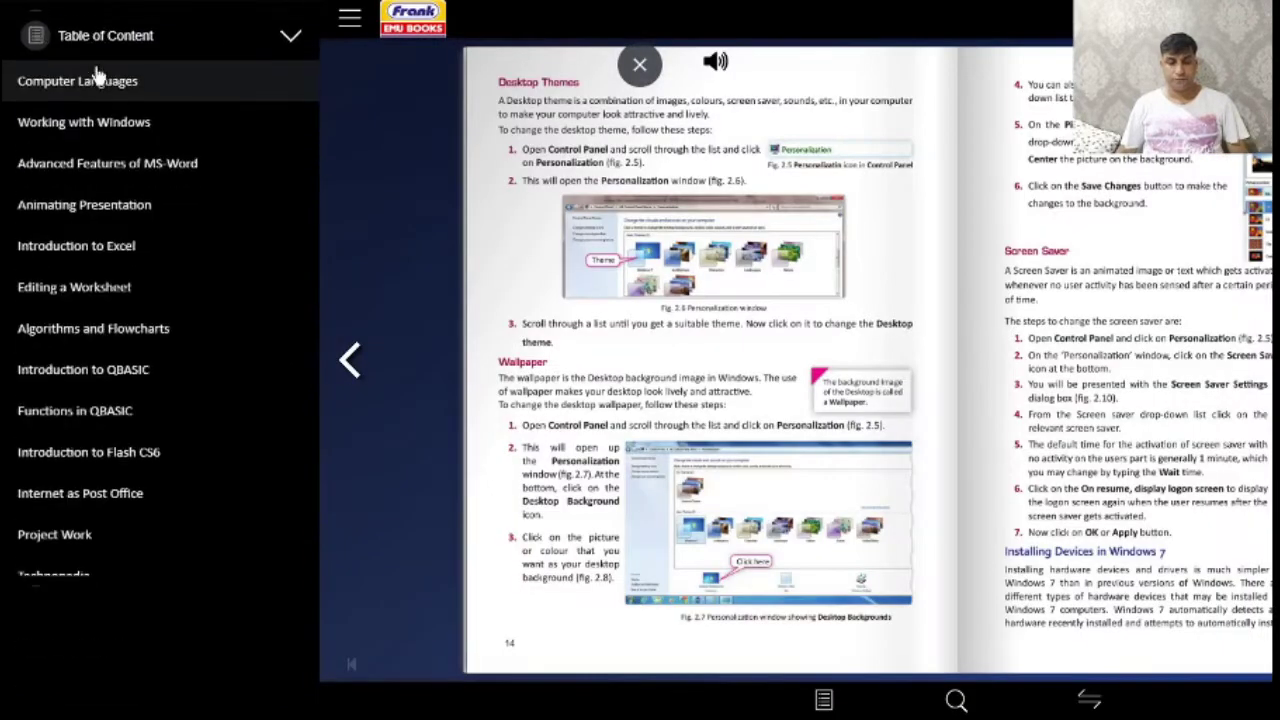
left_click(102, 160)
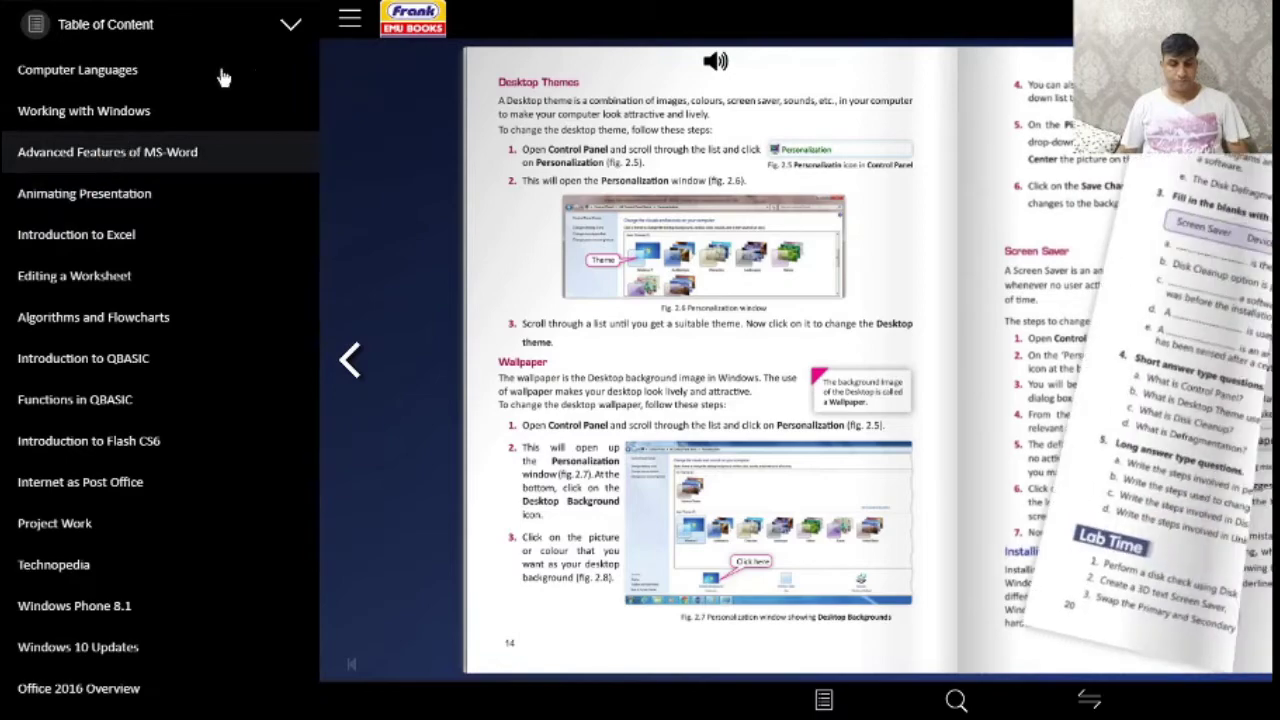
left_click(290, 24)
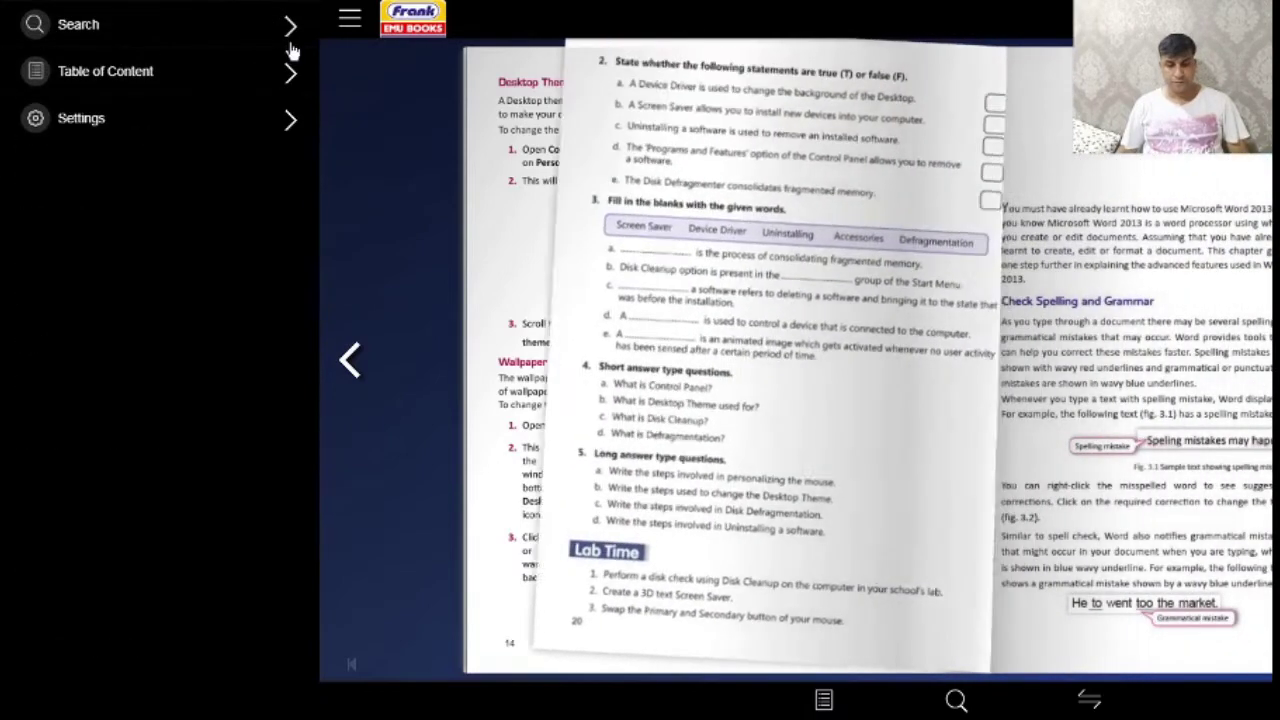
left_click(346, 22)
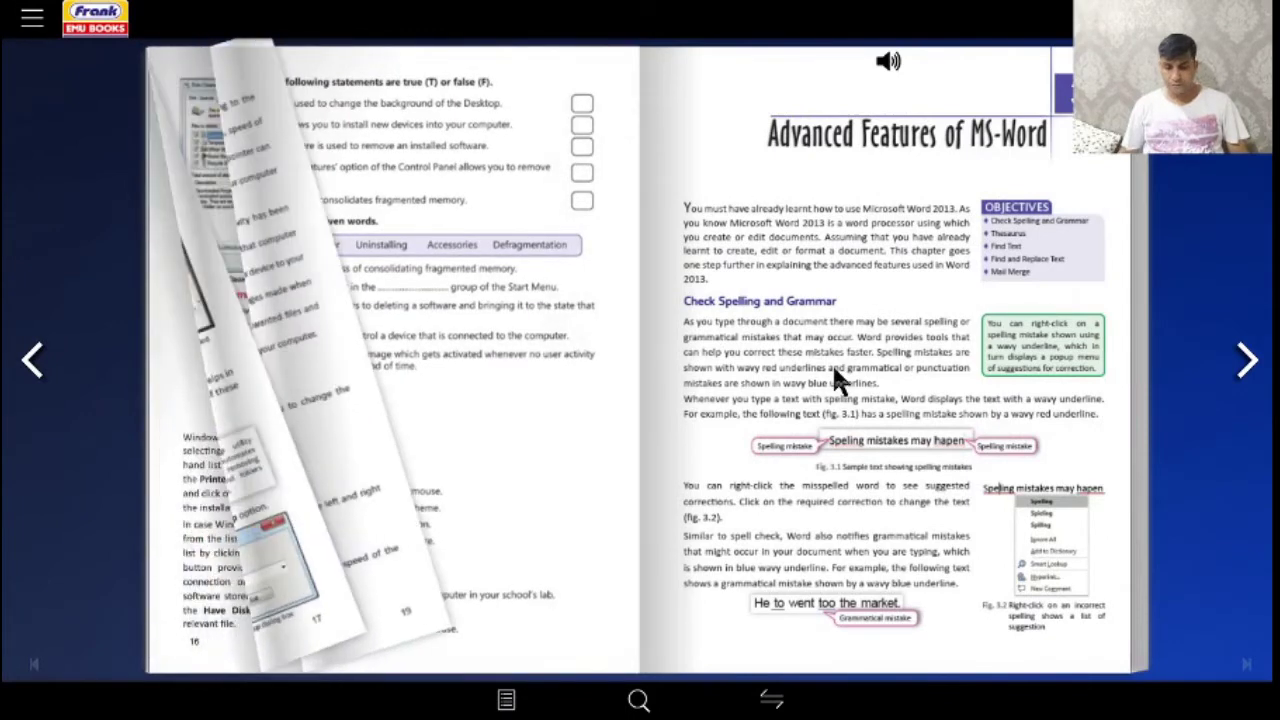
left_click(33, 18)
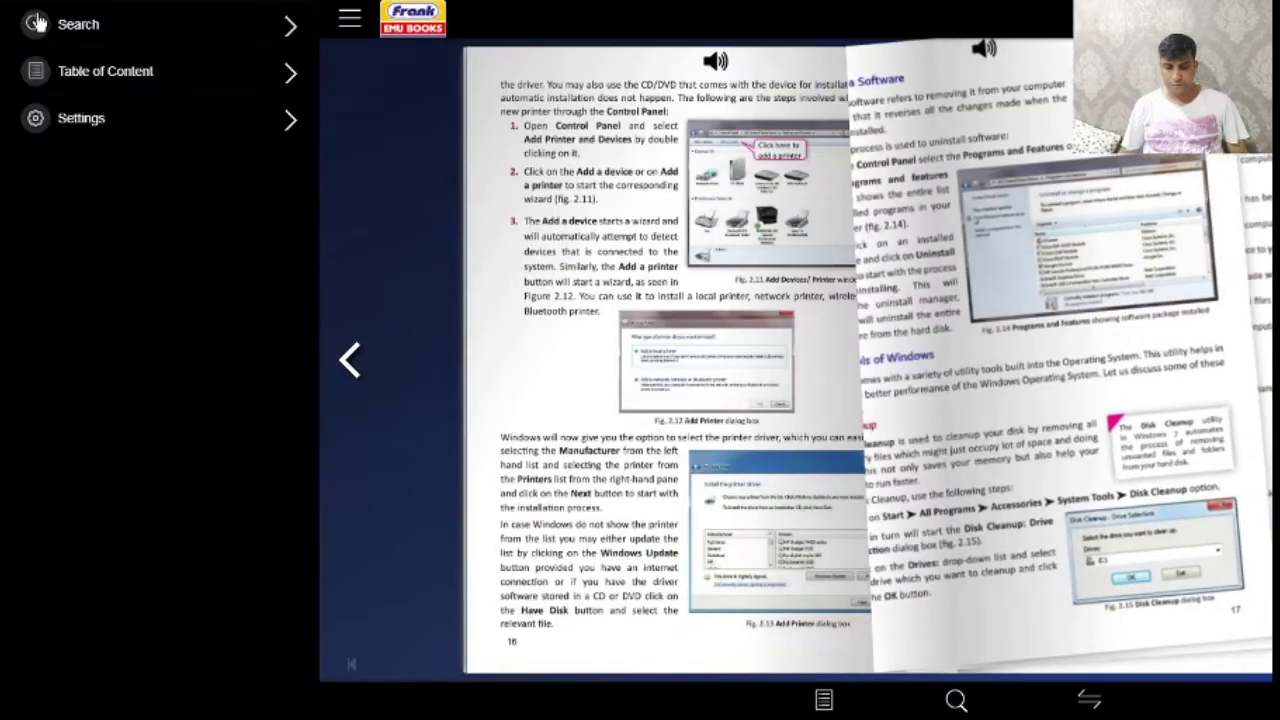
left_click(109, 80)
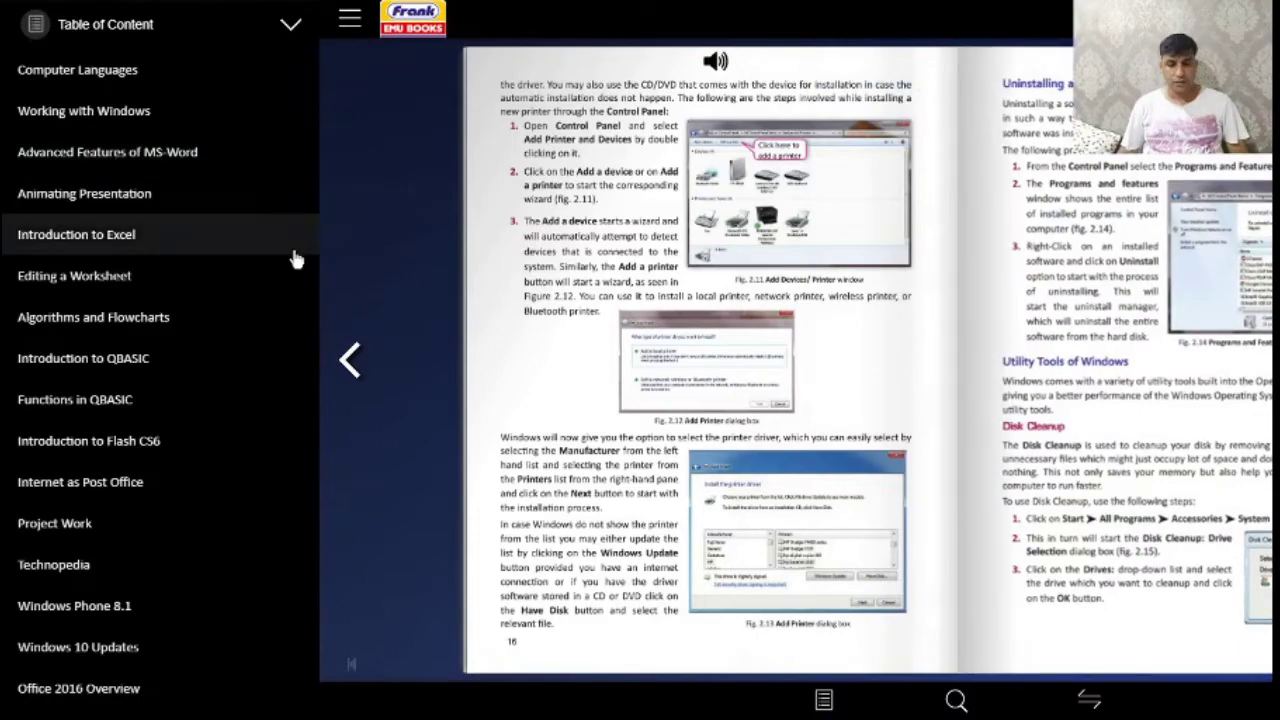
left_click(350, 20)
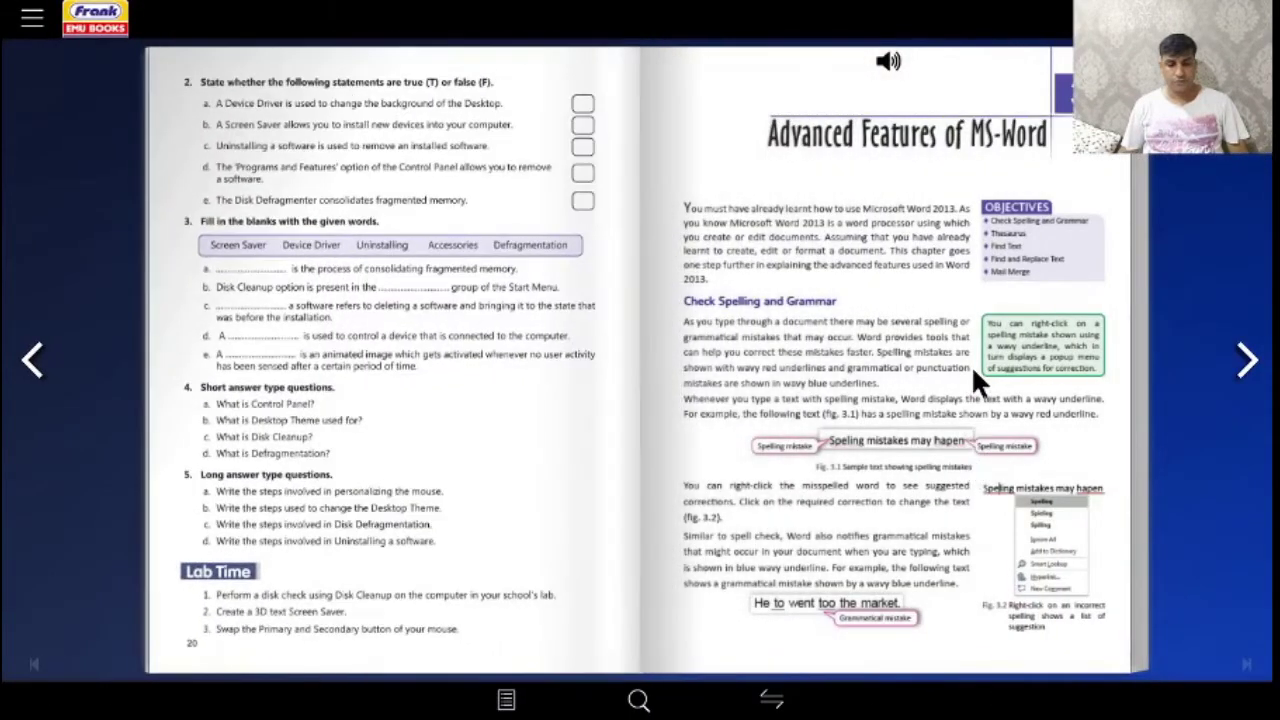
Magnify the Check Spelling and Grammar section and pan to Fig. 3.1's spelling-mistake example.
double_click(933, 340)
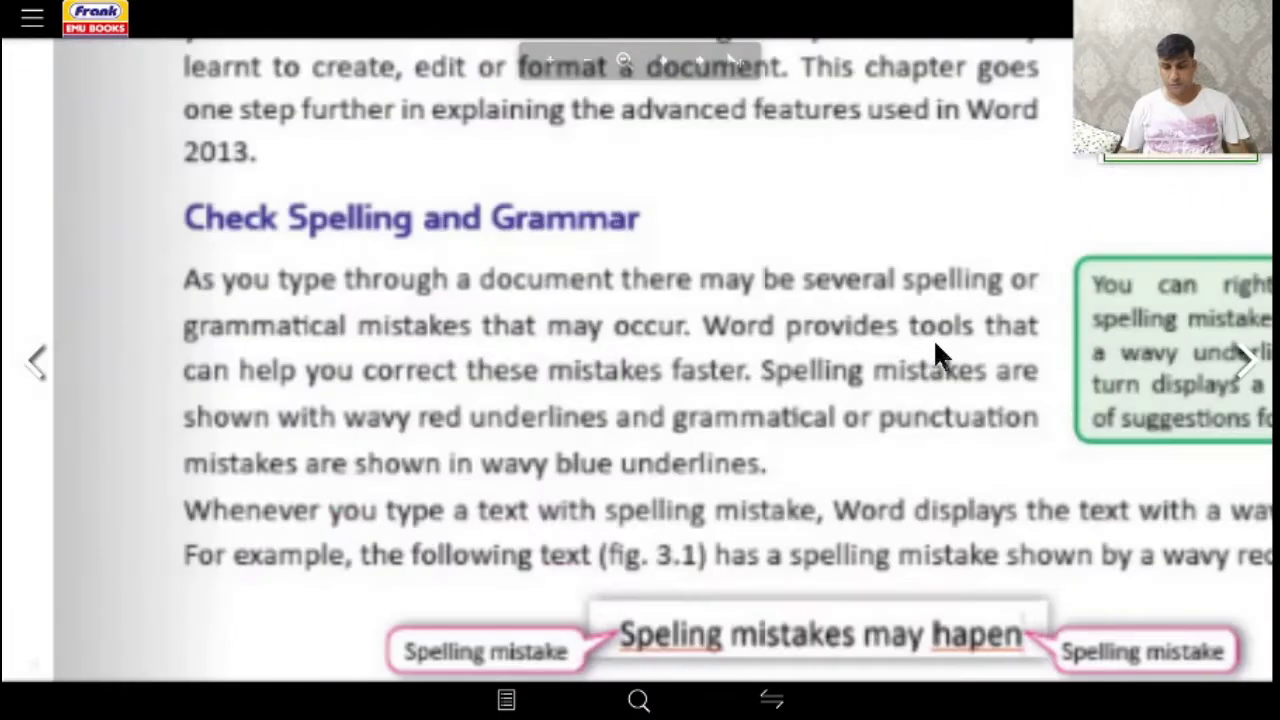
left_click_drag(869, 356, 715, 291)
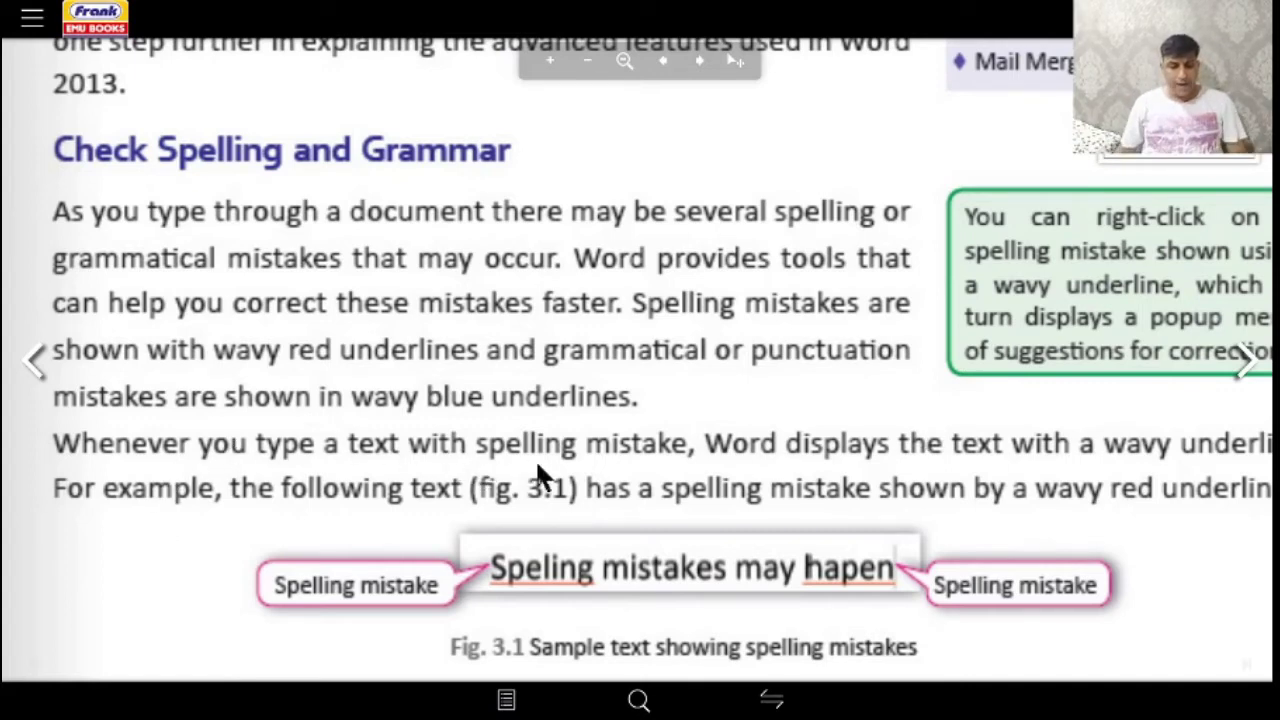
Pan through the spelling section to the green right-click tip, then bring up the Start menu.
left_click_drag(914, 491, 897, 450)
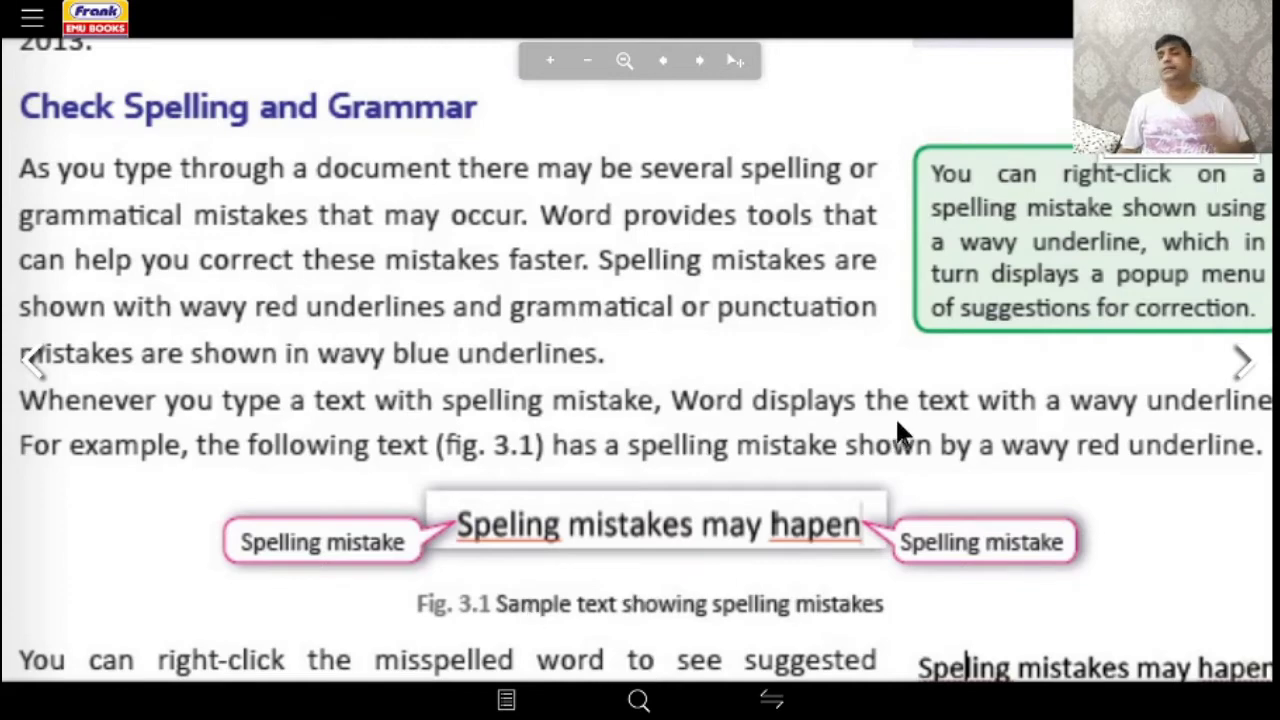
left_click_drag(895, 416, 655, 471)
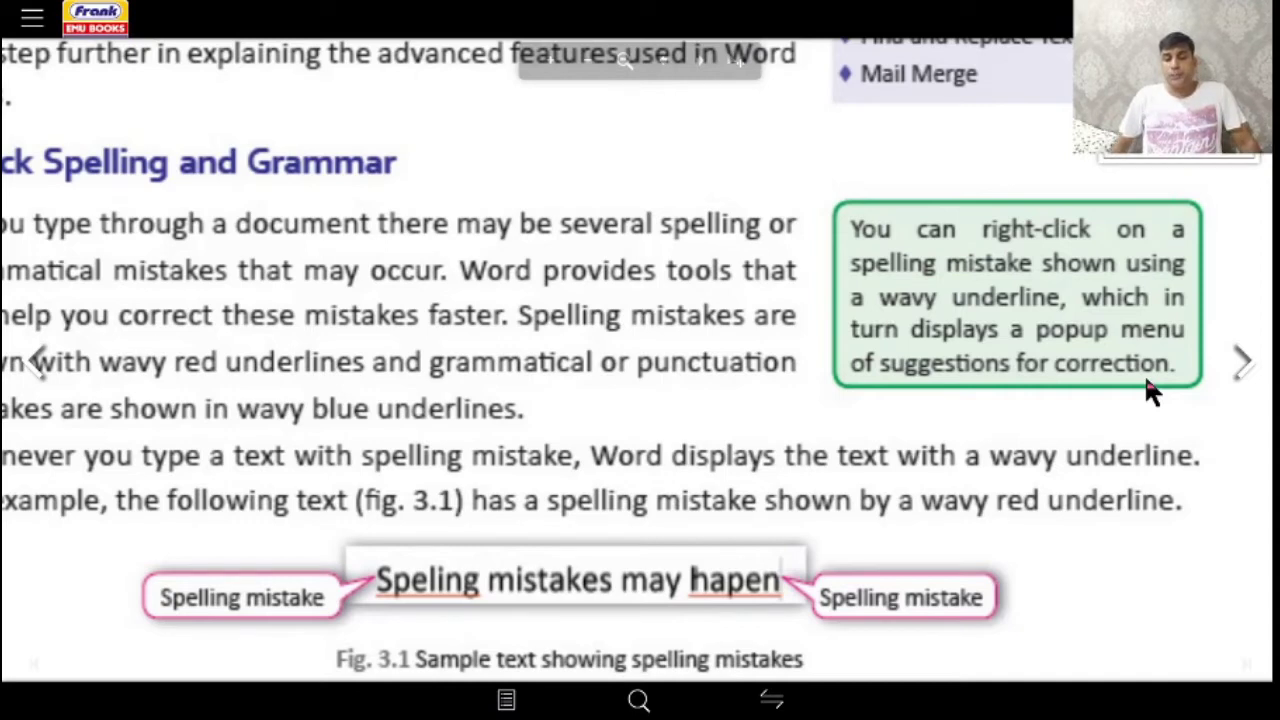
key("super")
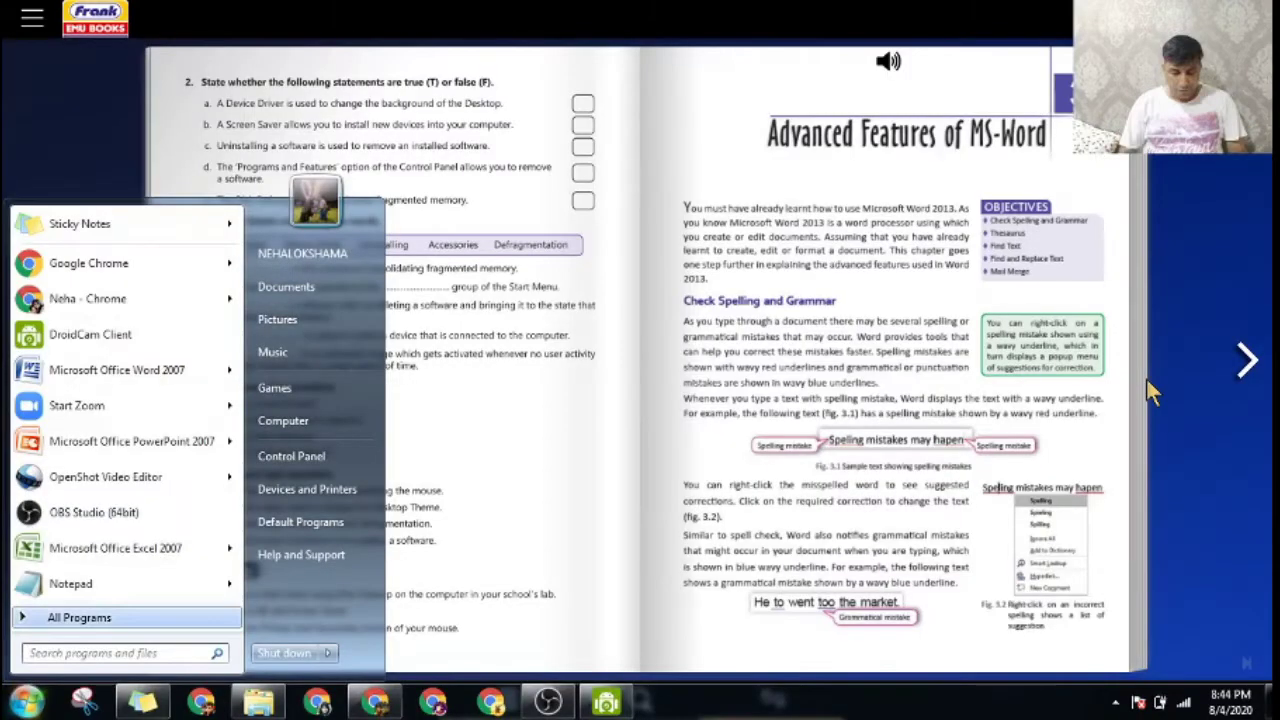
Launch Word 2007, open 'My Doggy Ate My Homework' from Recent Documents, and scroll through the poem.
key("Up")
key("Up")
key("Up")
key("Up")
key("Up")
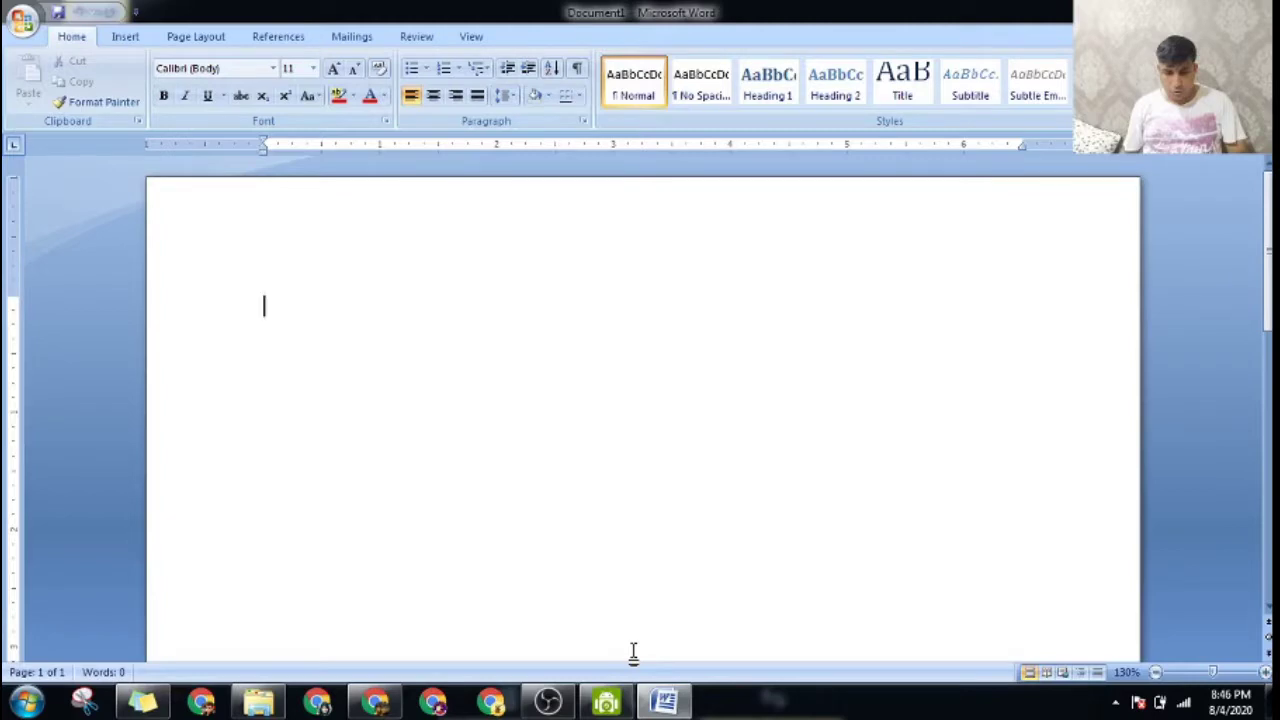
left_click(22, 20)
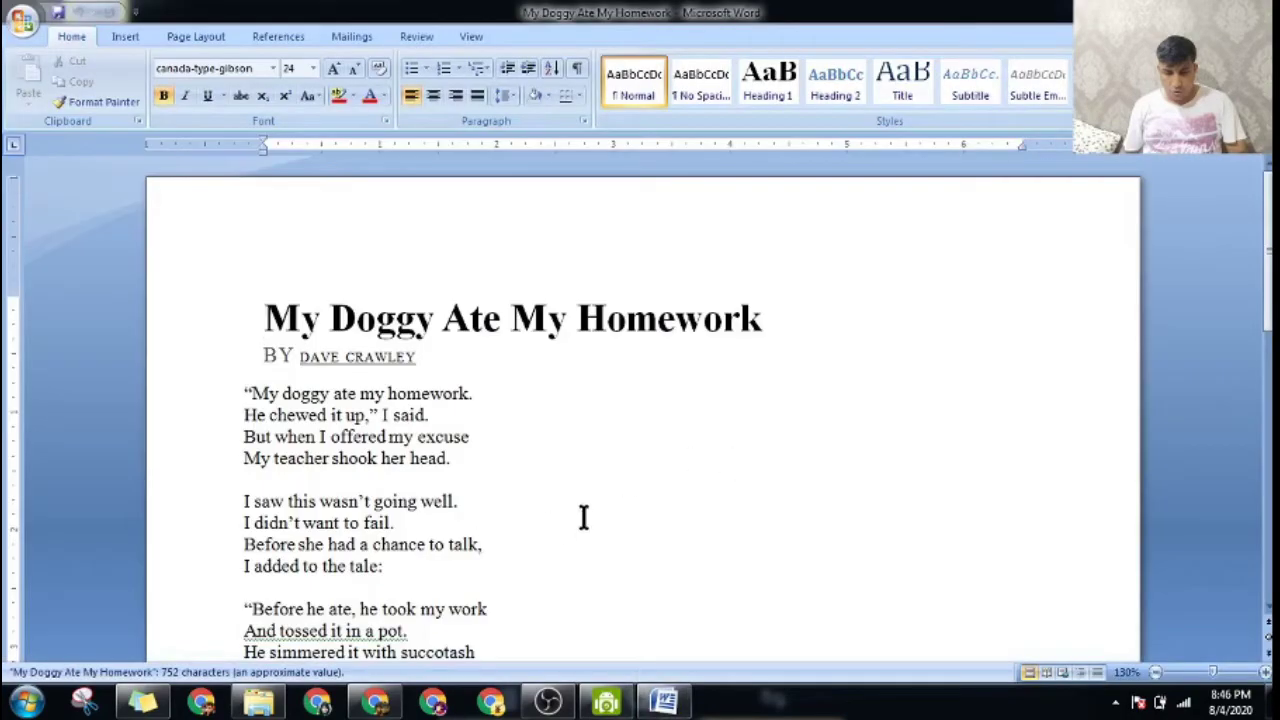
scroll(585, 516, "down", 2)
scroll(585, 516, "up", 1)
scroll(587, 516, "up", 1)
scroll(587, 516, "down", 2)
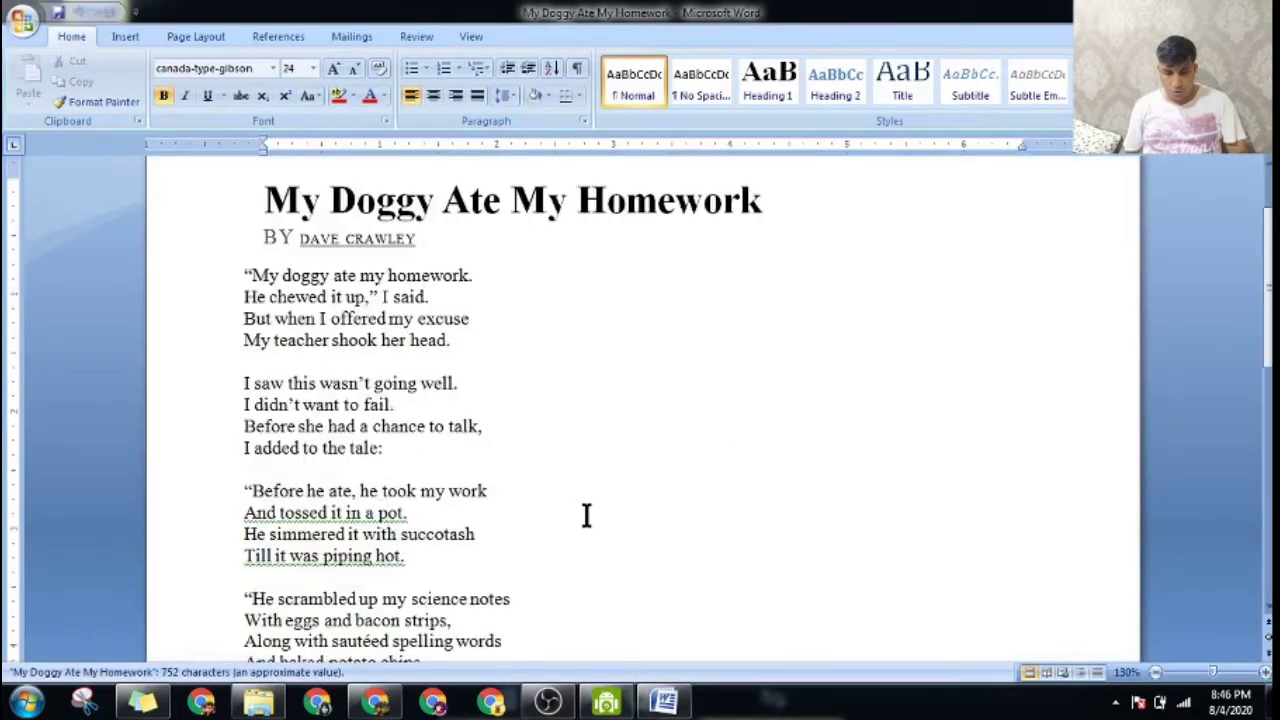
scroll(587, 516, "down", 1)
scroll(587, 516, "down", 1)
scroll(587, 516, "down", 4)
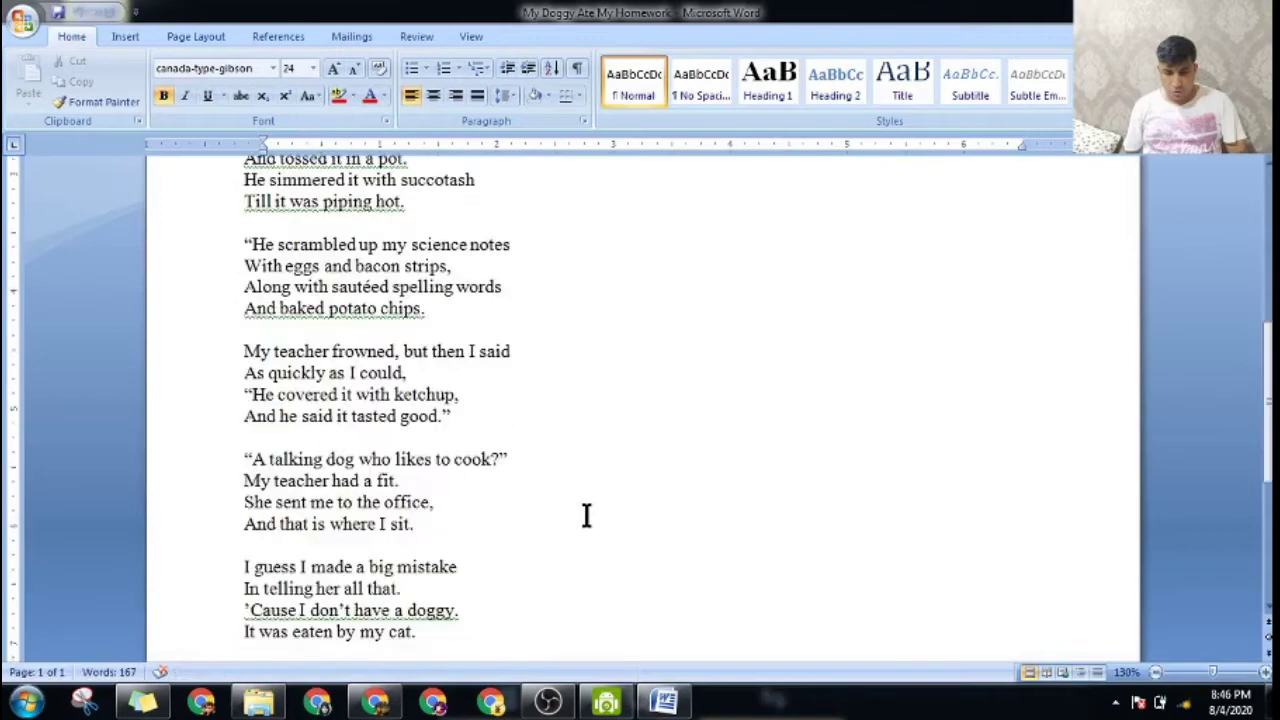
scroll(587, 516, "down", 2)
scroll(587, 516, "down", 2)
scroll(587, 514, "up", 4)
scroll(587, 512, "up", 5)
scroll(587, 512, "up", 3)
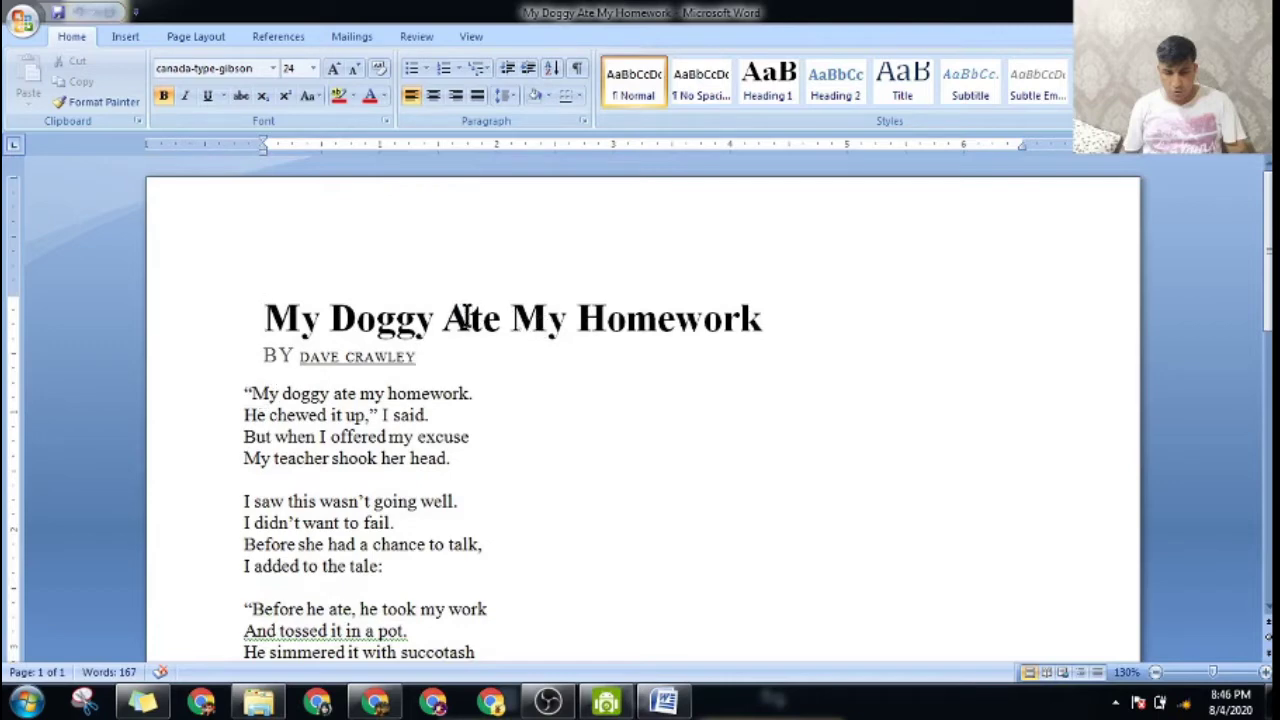
left_click(470, 318)
key("BackSpace")
type("e")
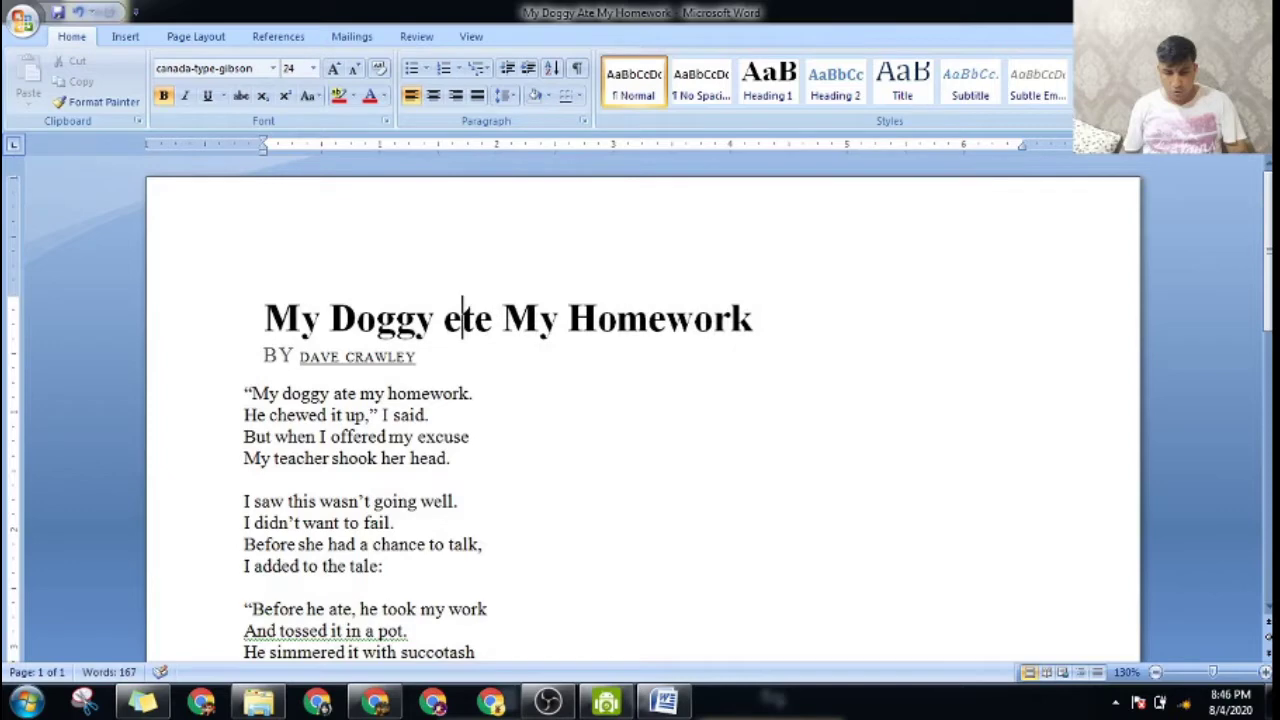
key("Right")
left_click(1265, 672)
double_click(1265, 672)
triple_click(1265, 672)
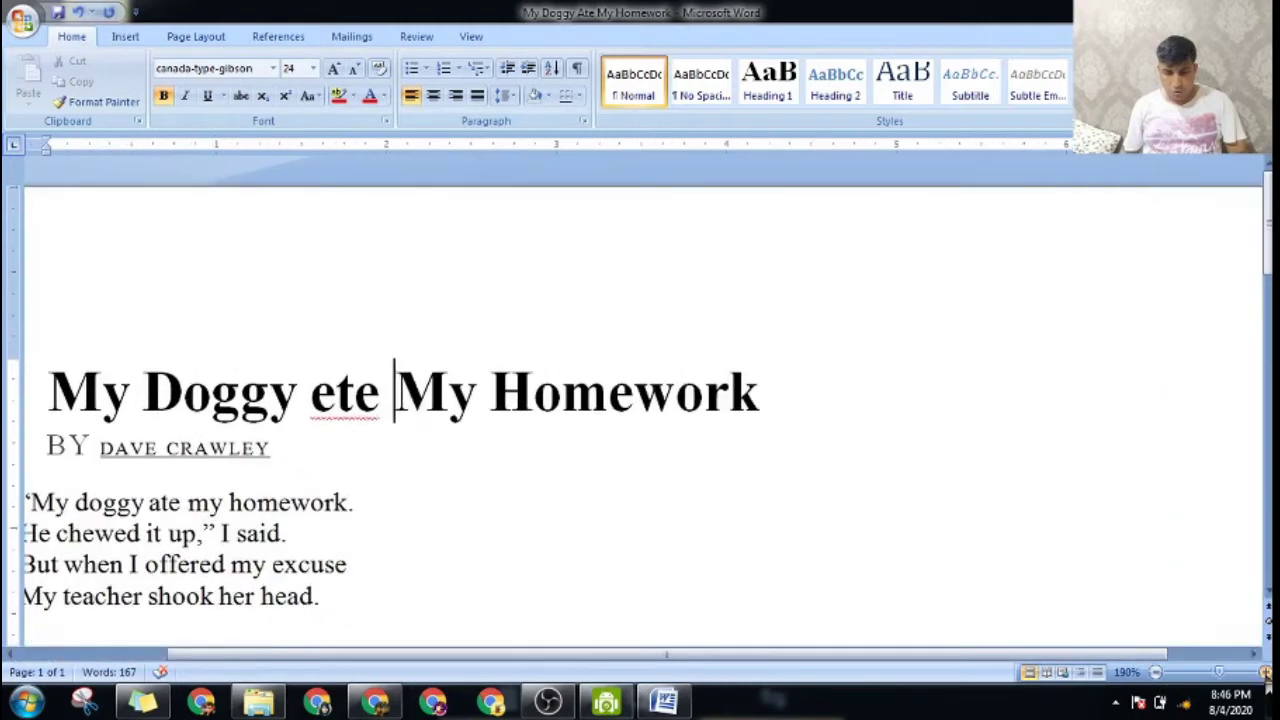
double_click(1265, 672)
left_click_drag(740, 655, 545, 655)
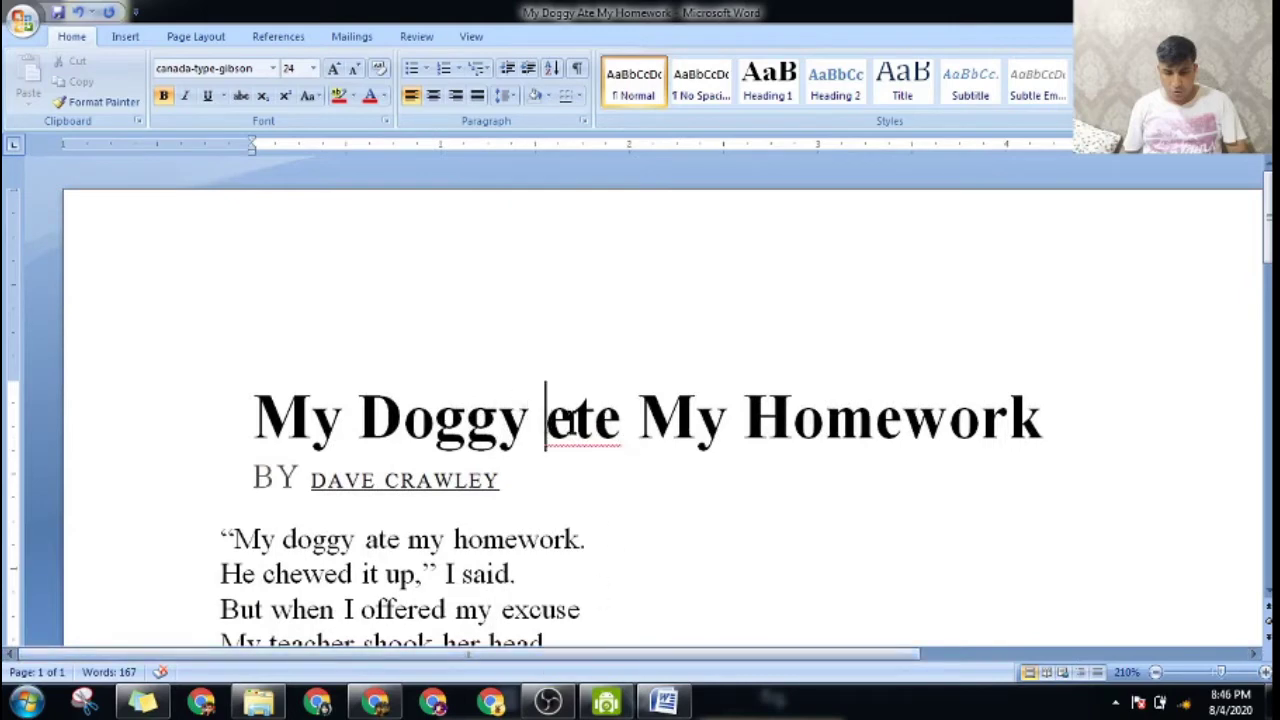
left_click_drag(545, 420, 620, 440)
left_click(560, 488)
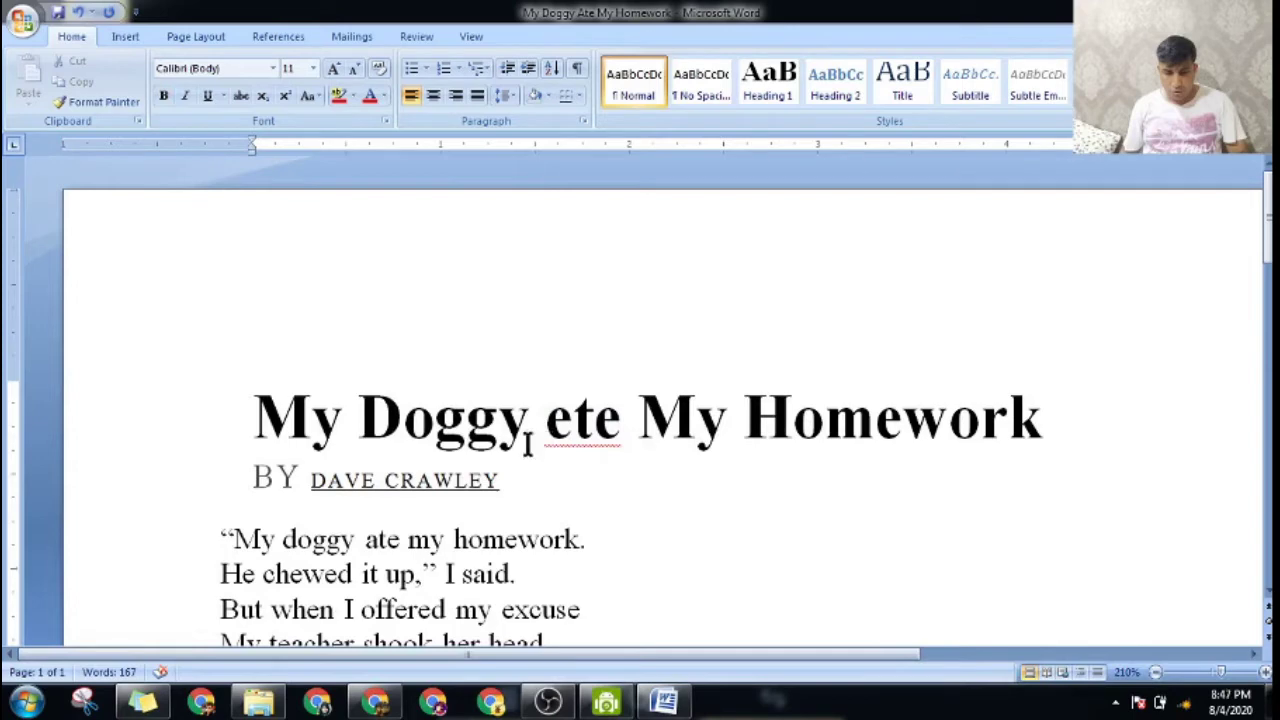
left_click_drag(527, 438, 606, 443)
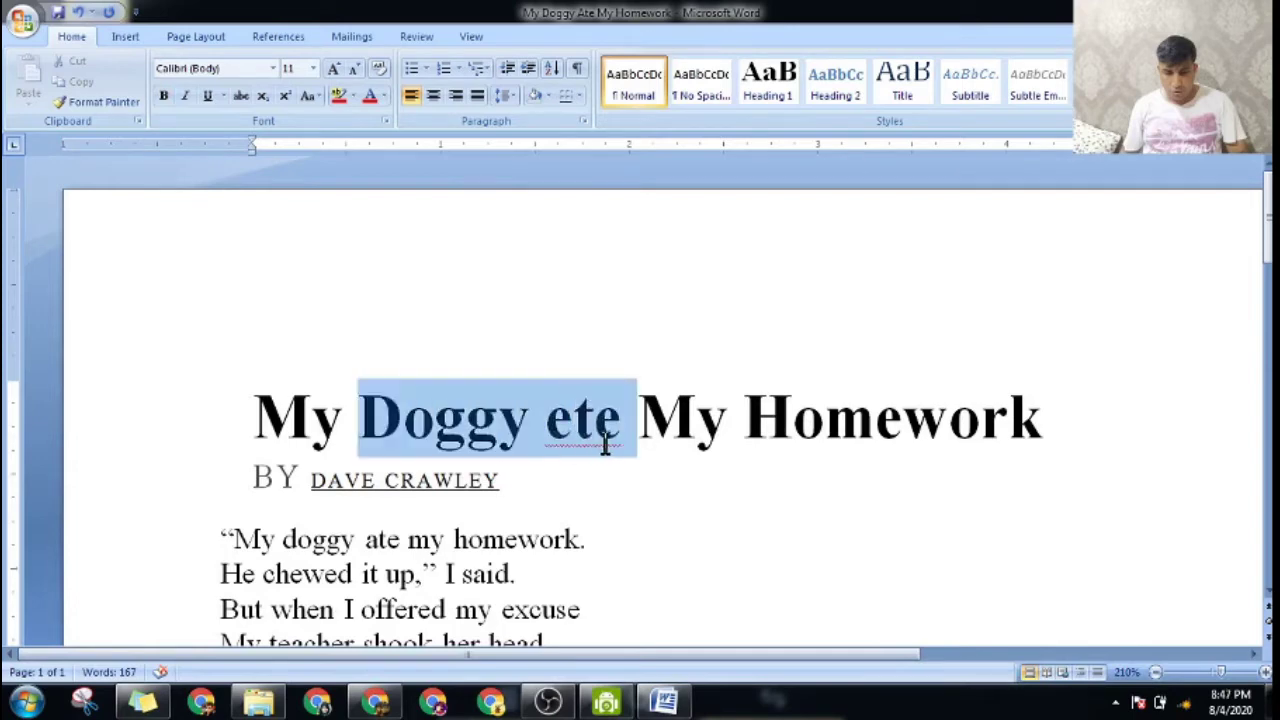
left_click(712, 534)
left_click(1265, 672)
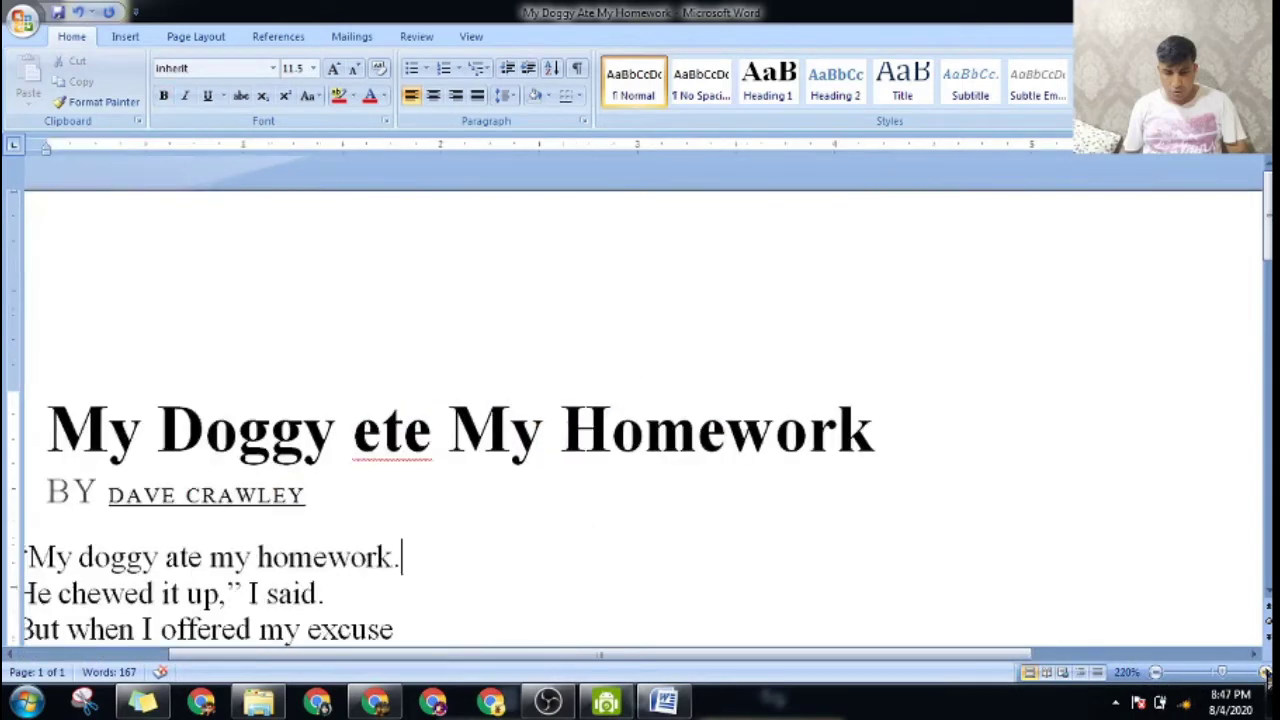
left_click(1265, 672)
left_click(1265, 672)
left_click(1265, 672)
left_click(1265, 672)
left_click(1265, 672)
left_click(1265, 672)
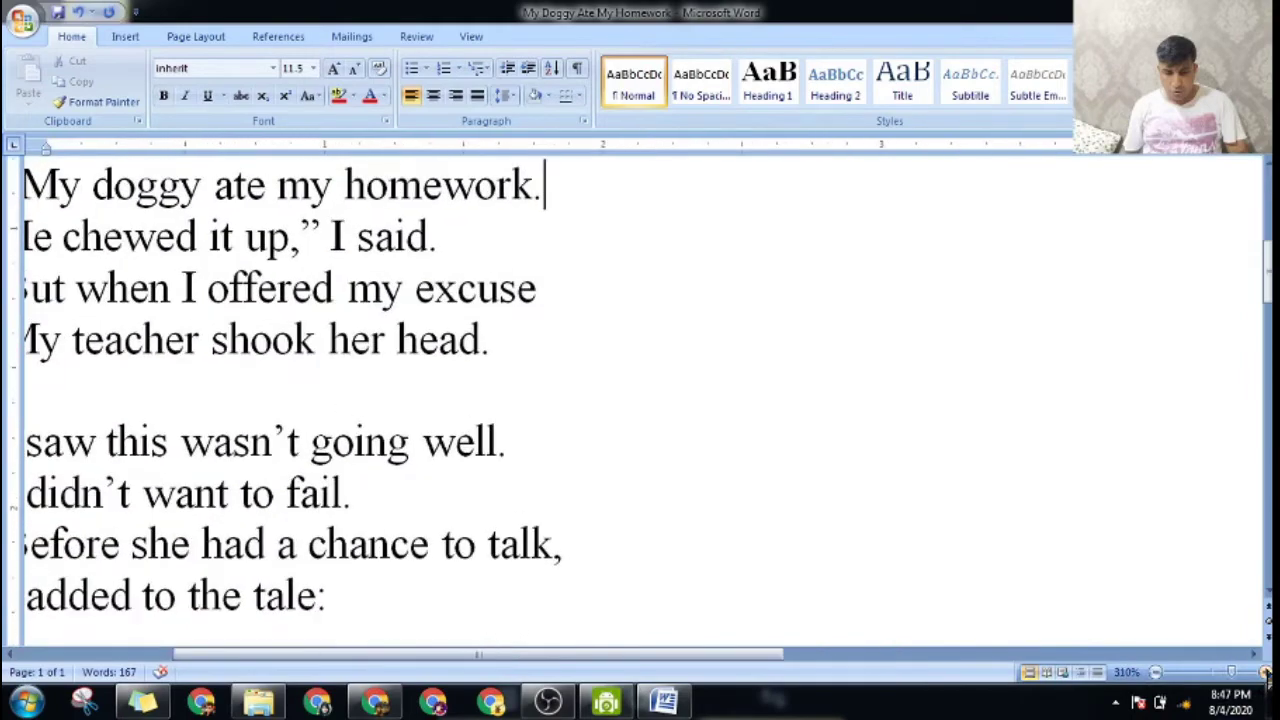
left_click(1265, 672)
left_click(1265, 672)
left_click(1265, 672)
left_click(1265, 672)
left_click(1265, 672)
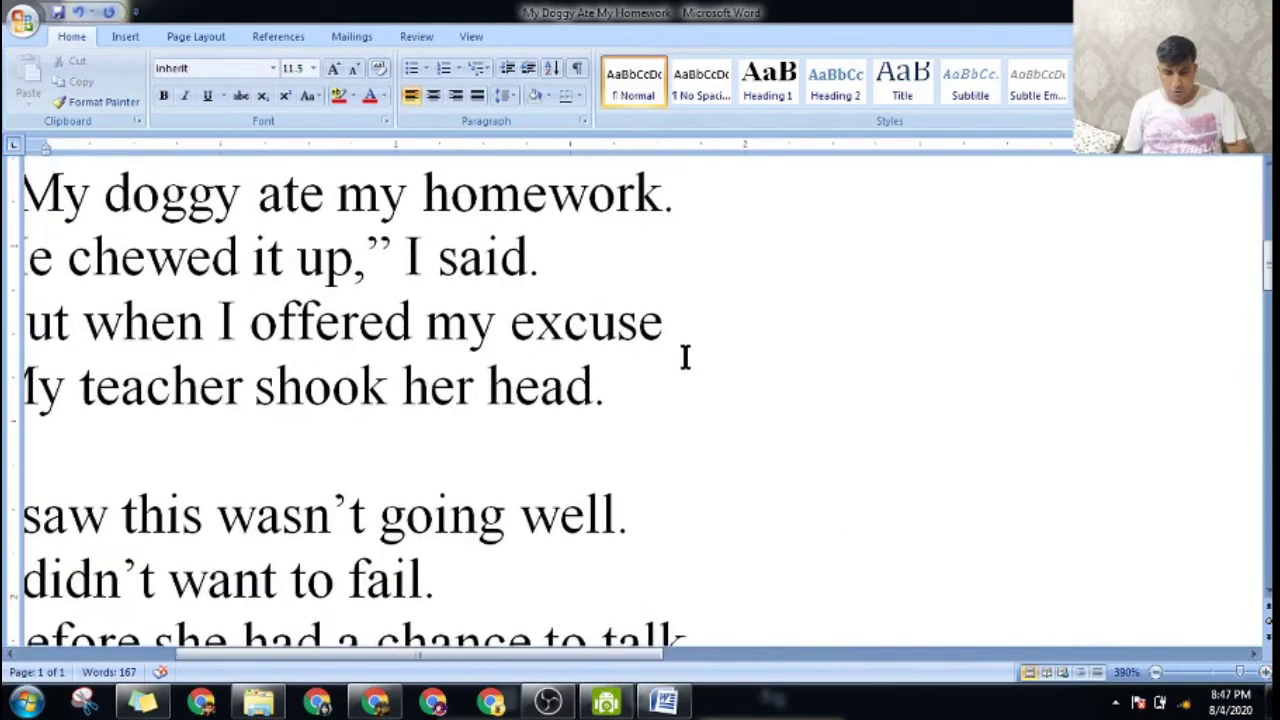
left_click_drag(680, 354, 808, 660)
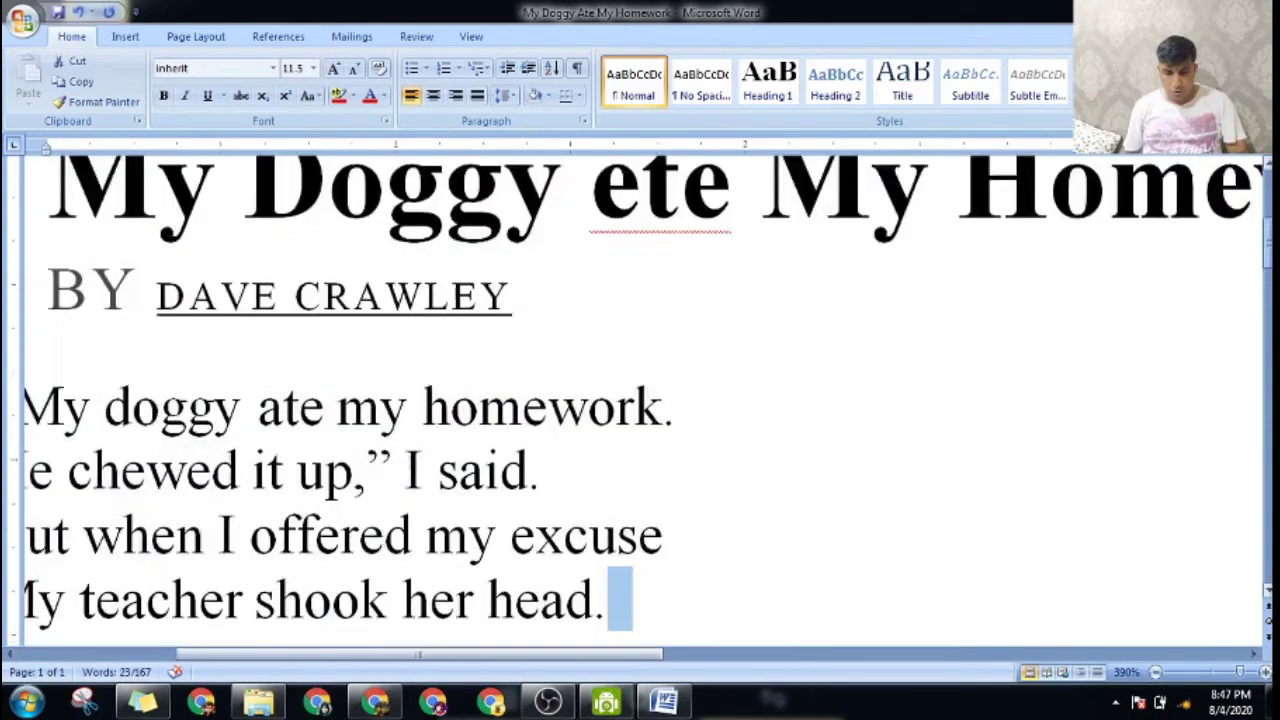
left_click_drag(1266, 285, 1266, 225)
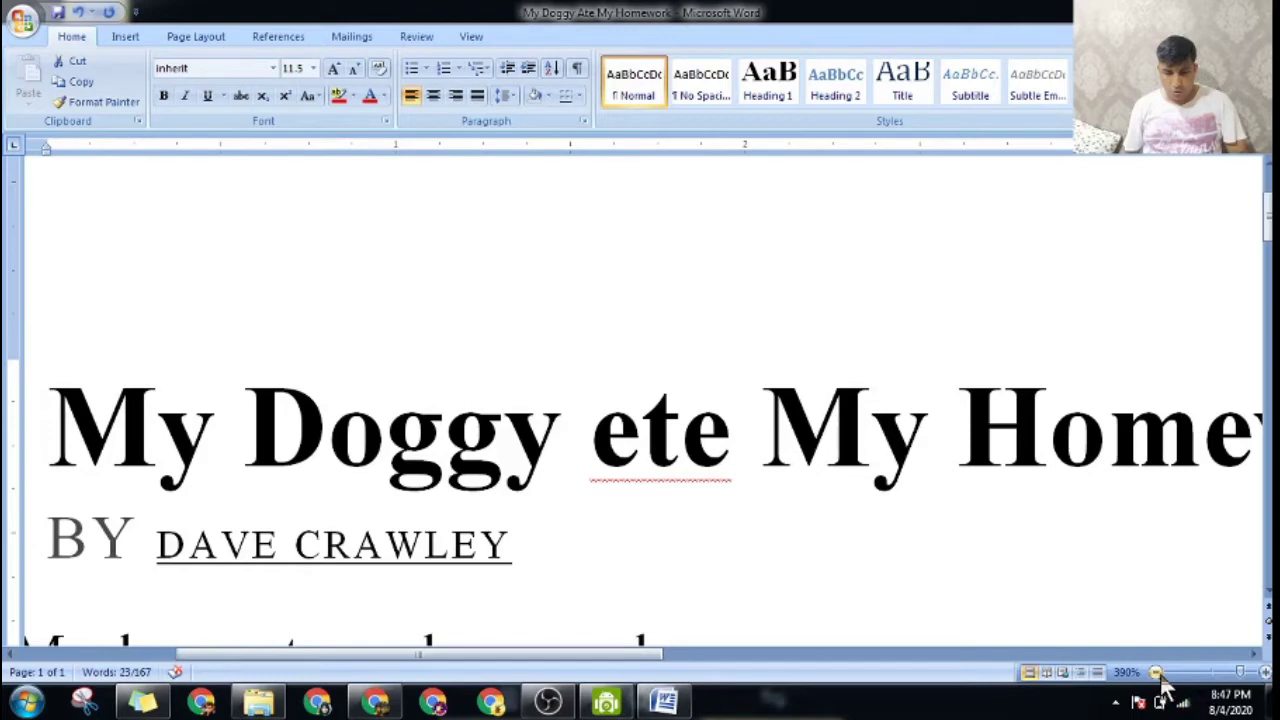
left_click(1157, 673)
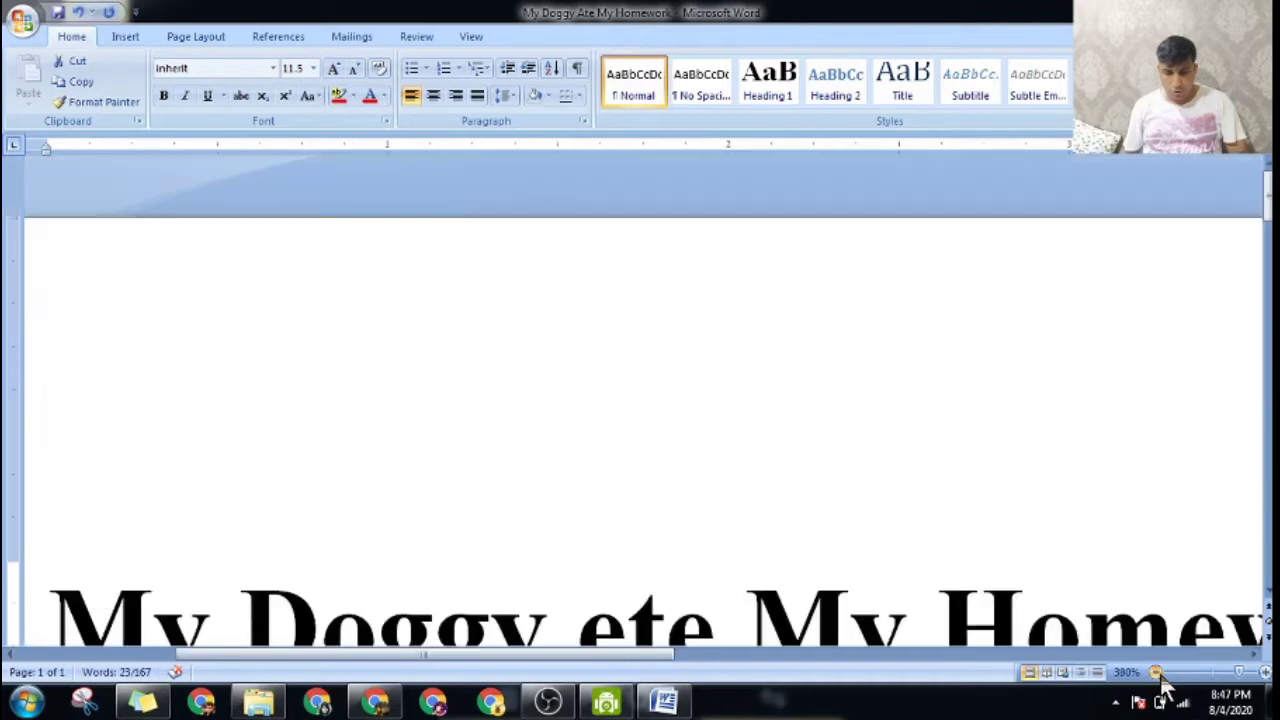
left_click(1157, 673)
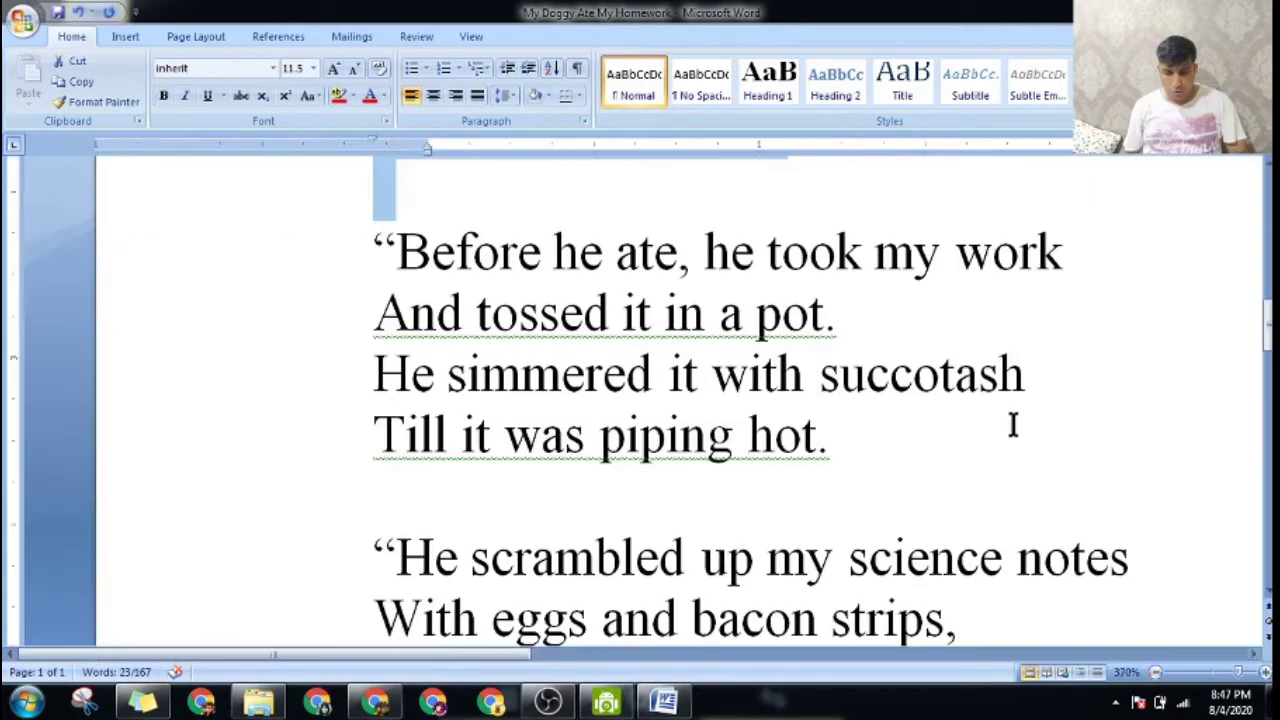
left_click(1046, 468)
scroll(1046, 468, "up", 5)
scroll(1047, 470, "up", 3)
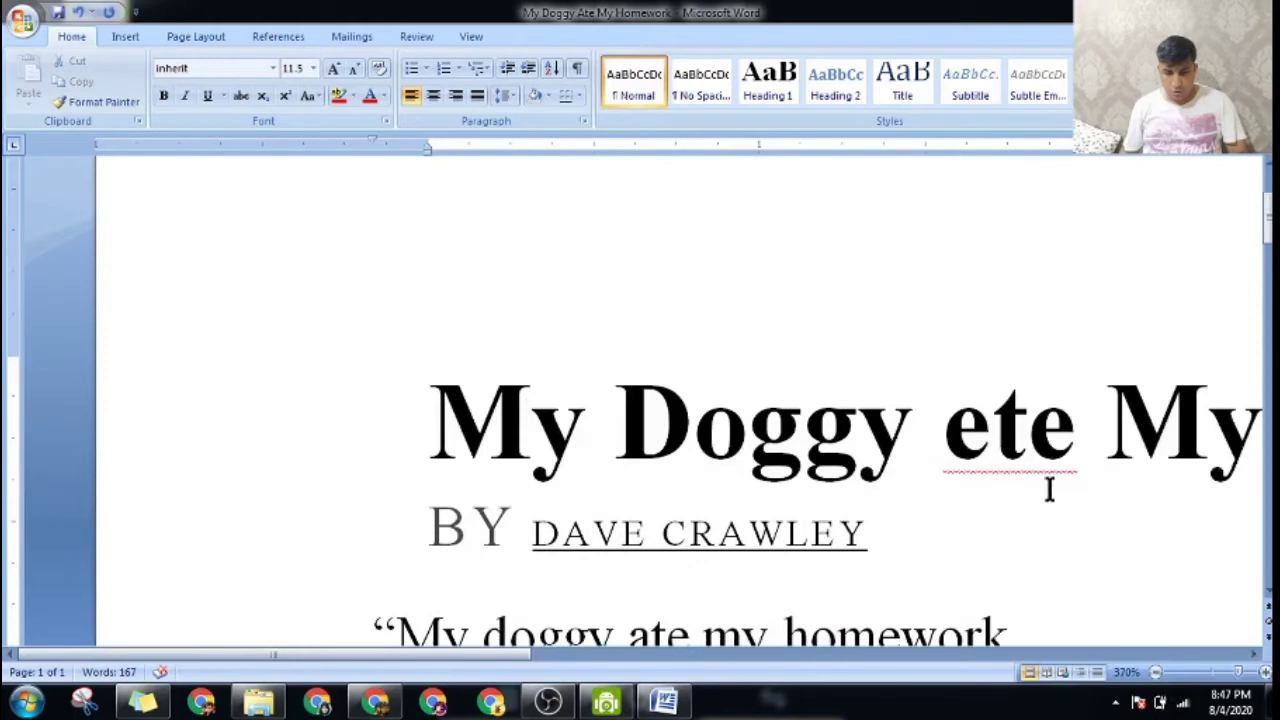
left_click_drag(500, 656, 748, 656)
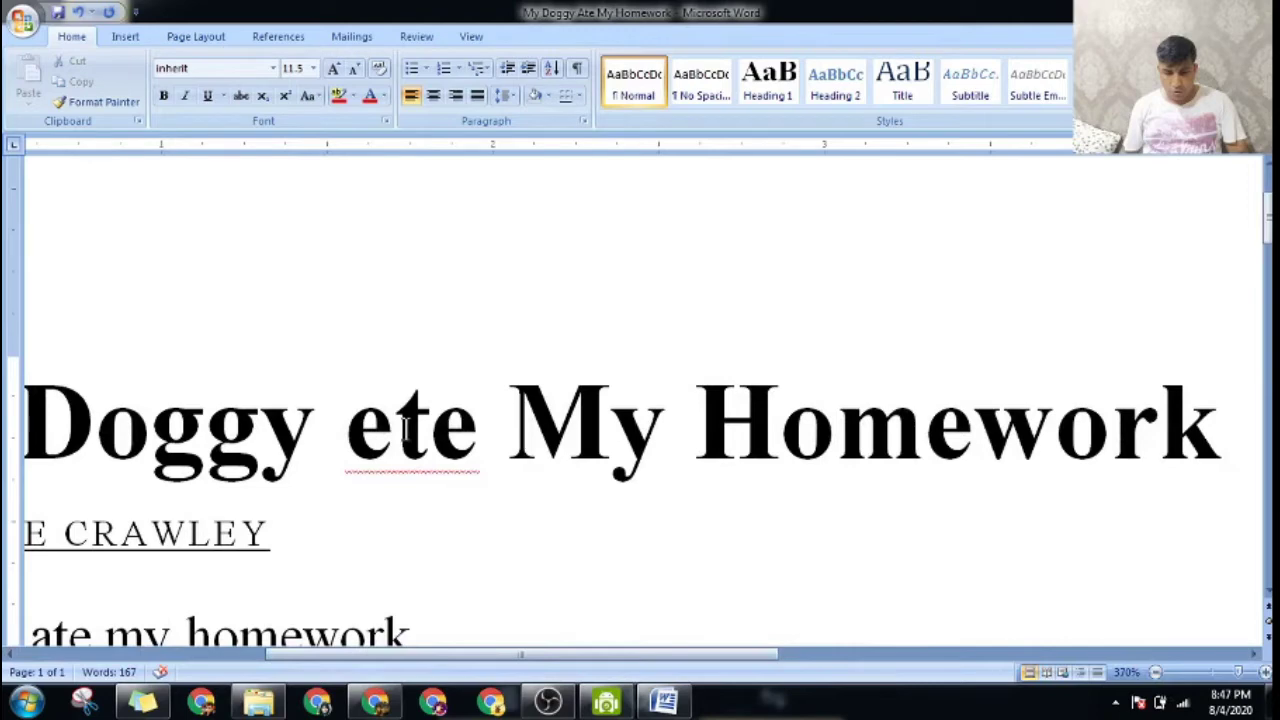
Replace the red-underlined title word 'ete' with the suggested spelling 'ate'.
right_click(405, 437)
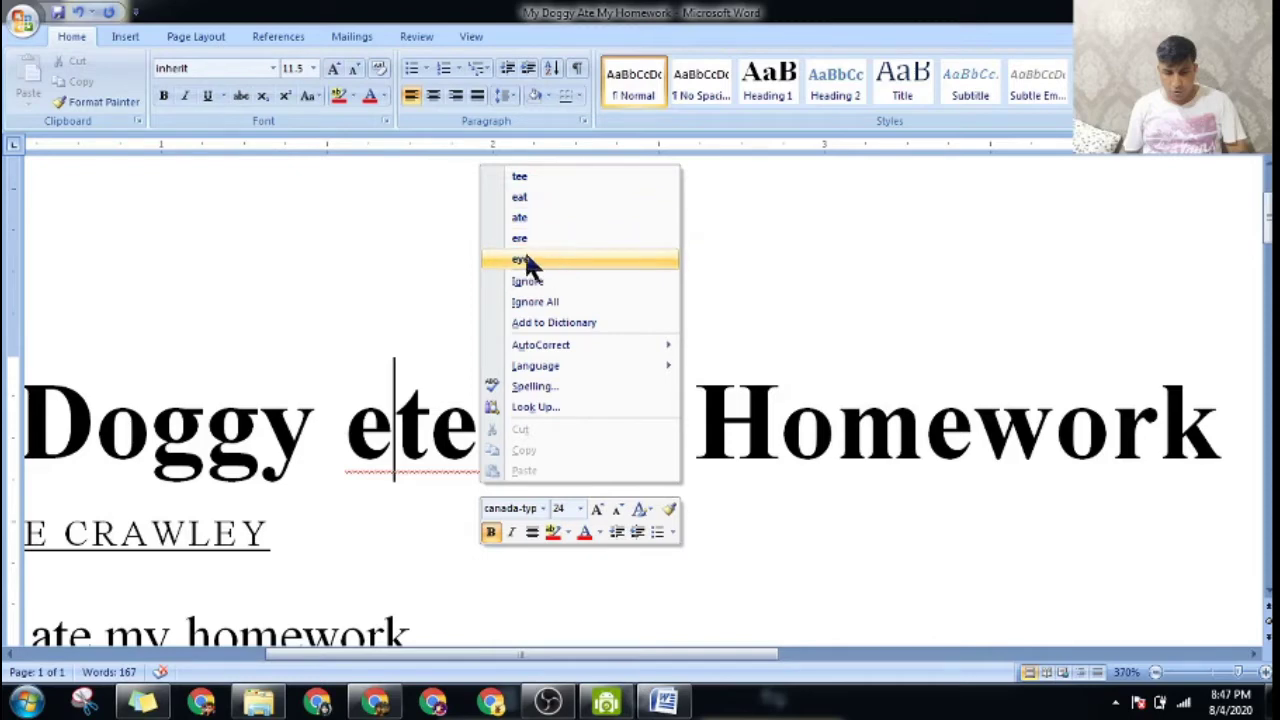
left_click(526, 217)
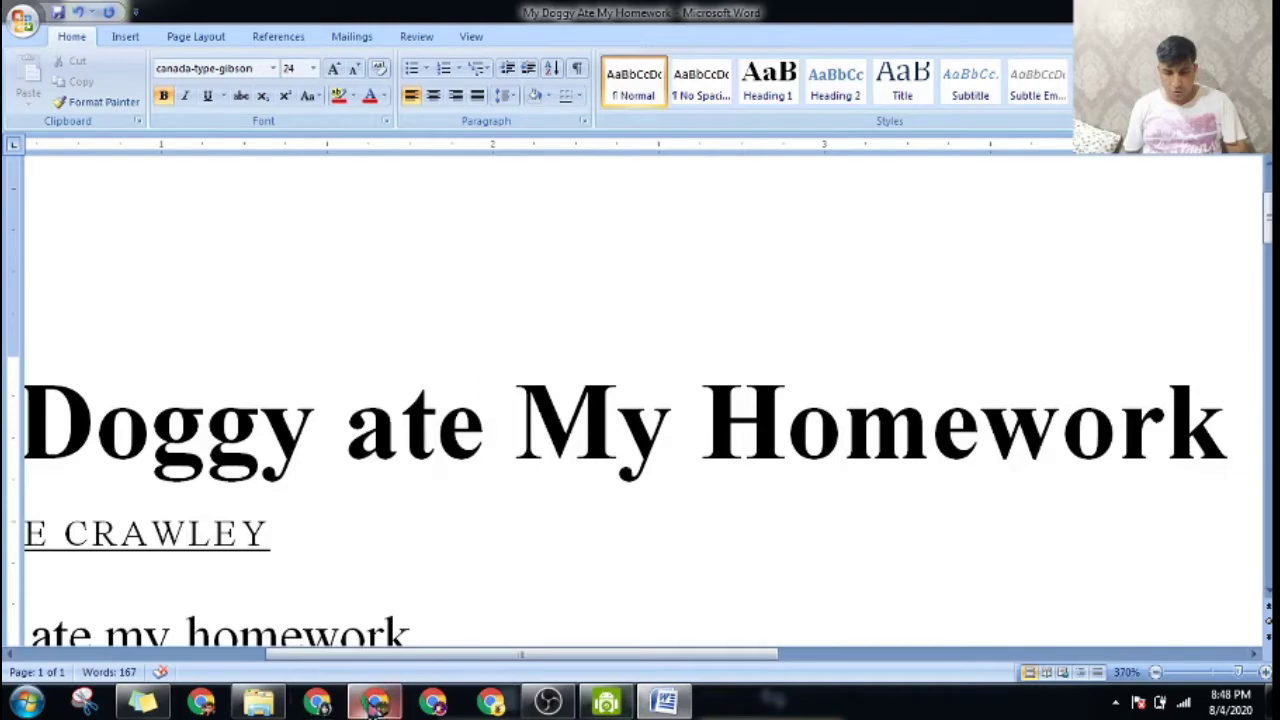
left_click(350, 703)
Zoom into Check Spelling and Grammar and pan to the right-click paragraph and Fig. 3.2 suggestions.
double_click(951, 362)
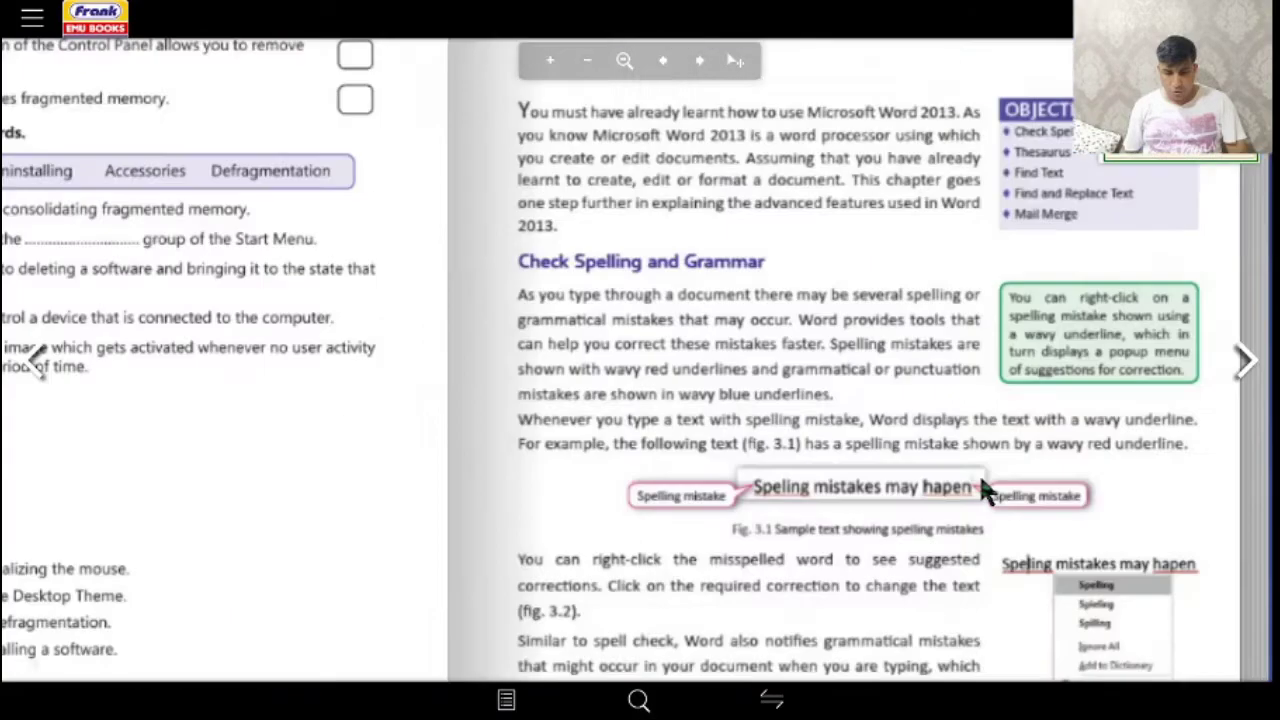
left_click_drag(1115, 443, 1103, 283)
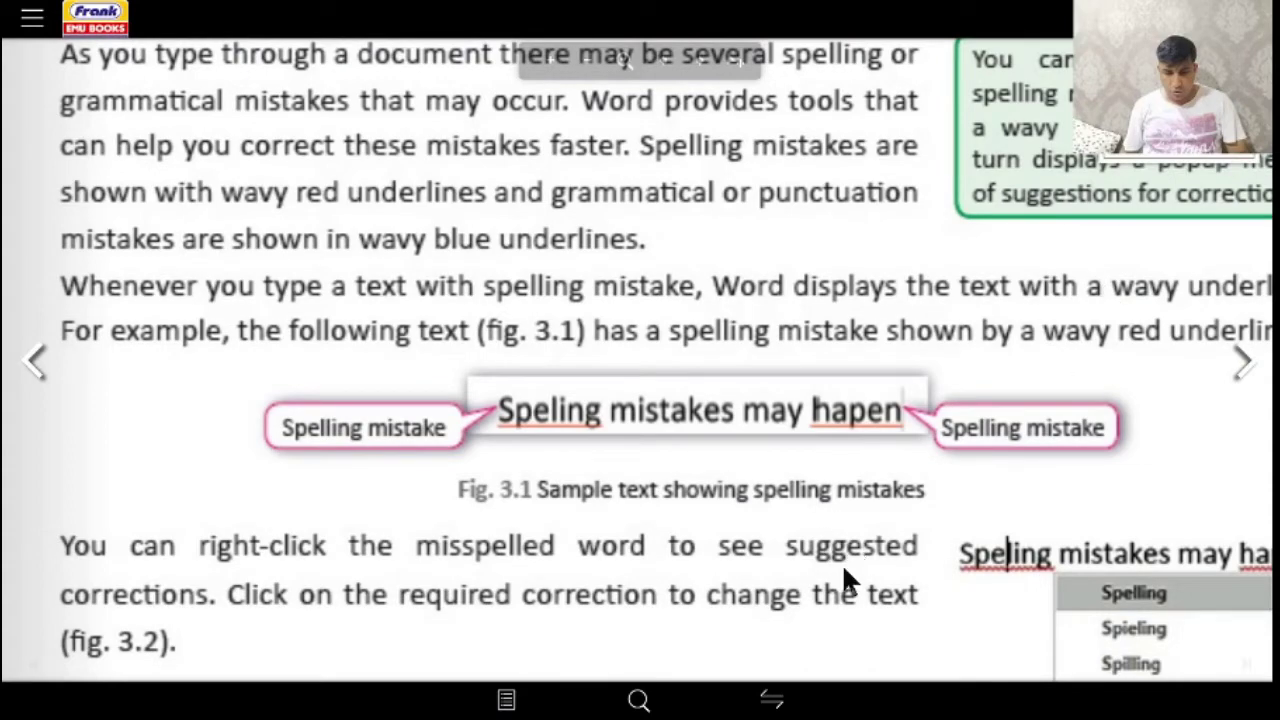
left_click_drag(842, 563, 808, 397)
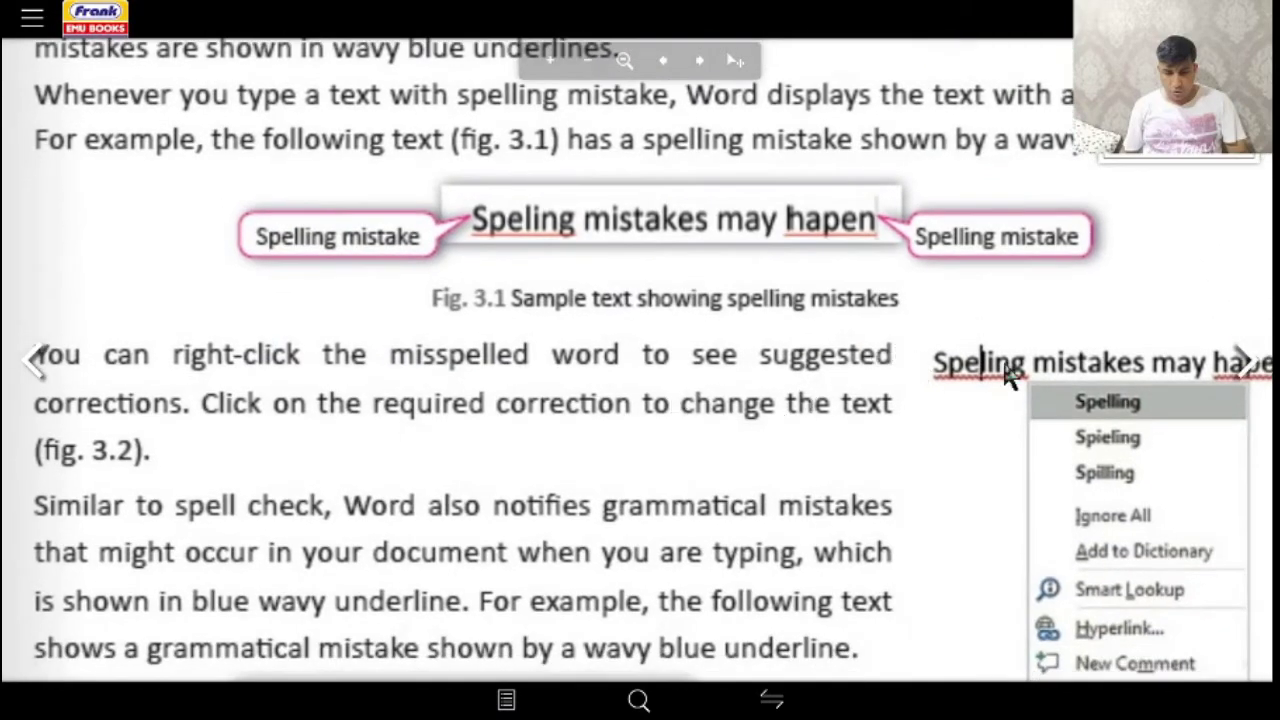
Pan the zoomed page up to the grammar example 'He to went too the market.'.
mouse_move(981, 494)
left_mouse_down()
mouse_move(926, 476)
mouse_move(941, 329)
left_mouse_up()
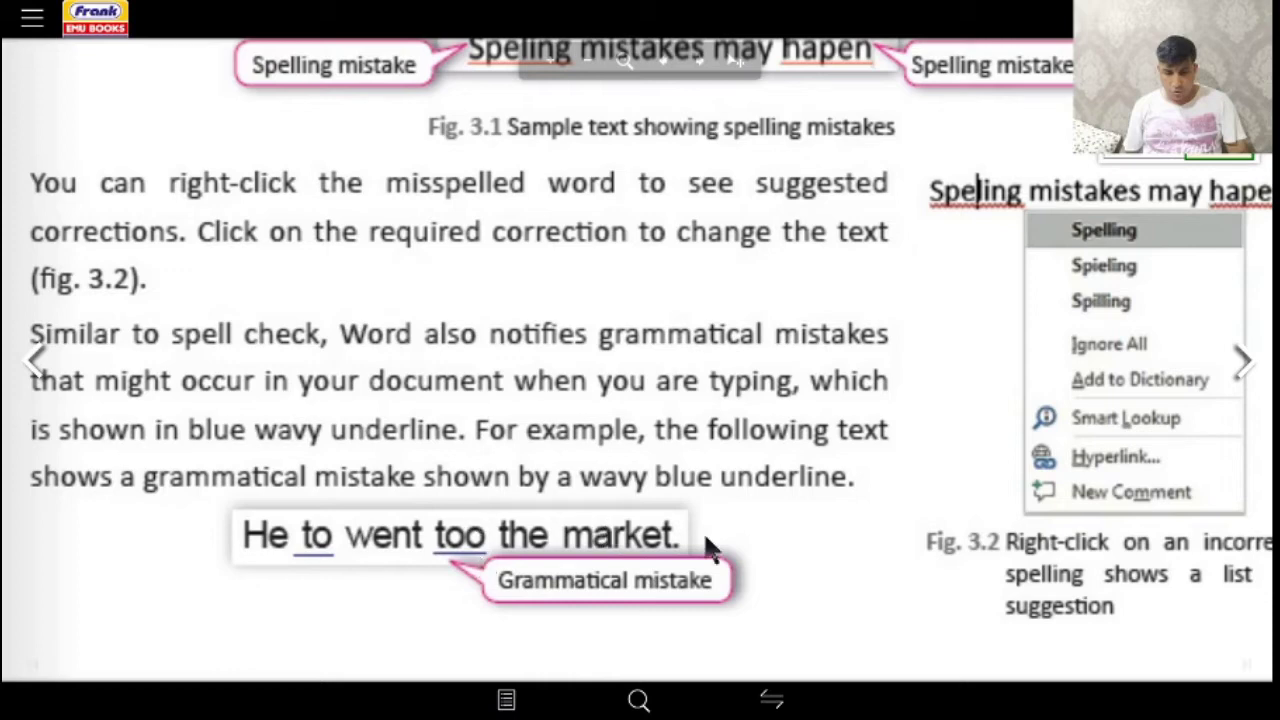
Turn the page and zoom out to show page 20 beside the chapter 3 opening.
left_click(1254, 374)
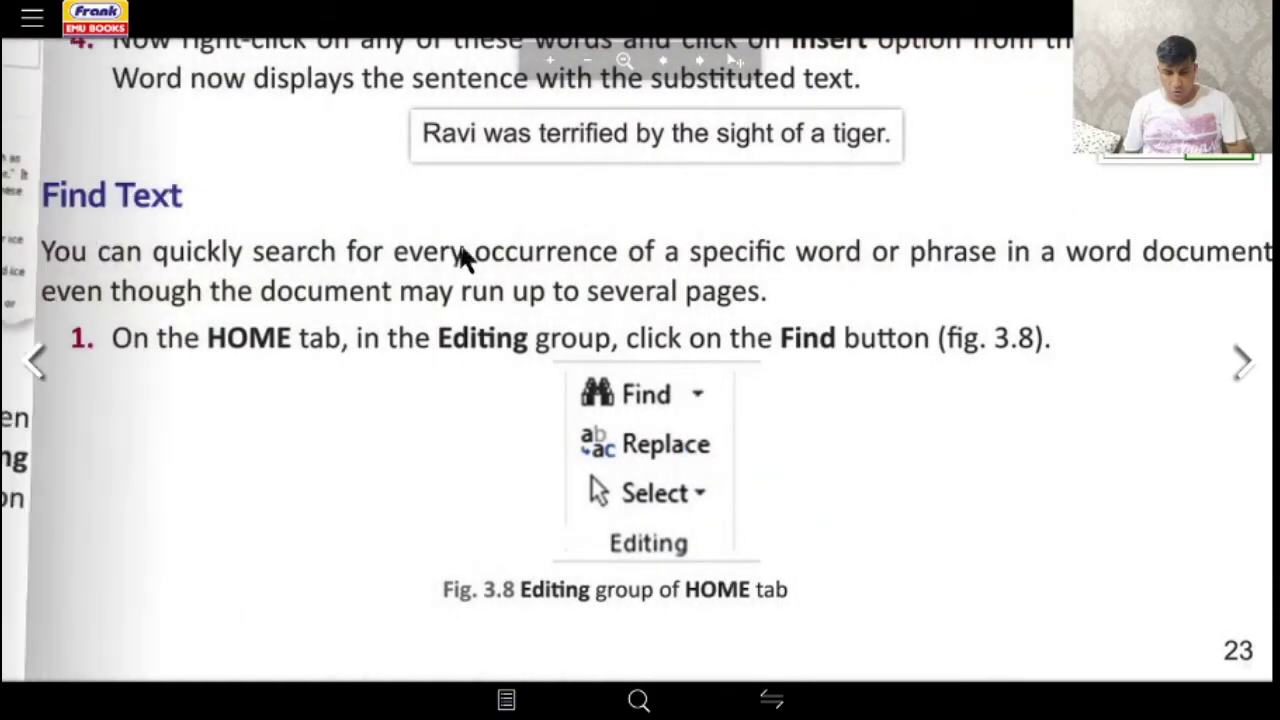
double_click(482, 250)
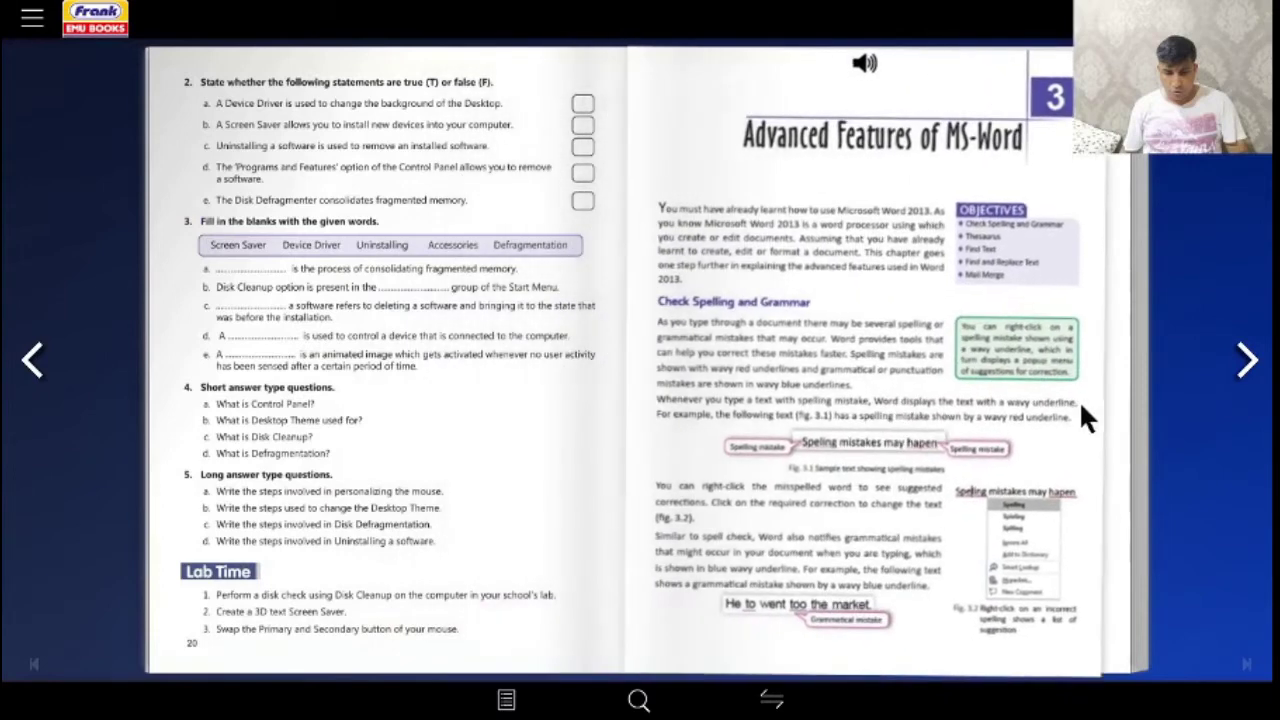
Flip the e-book forward to the pages 22–23 spread on spelling, Thesaurus and Find Text.
left_click(1247, 362)
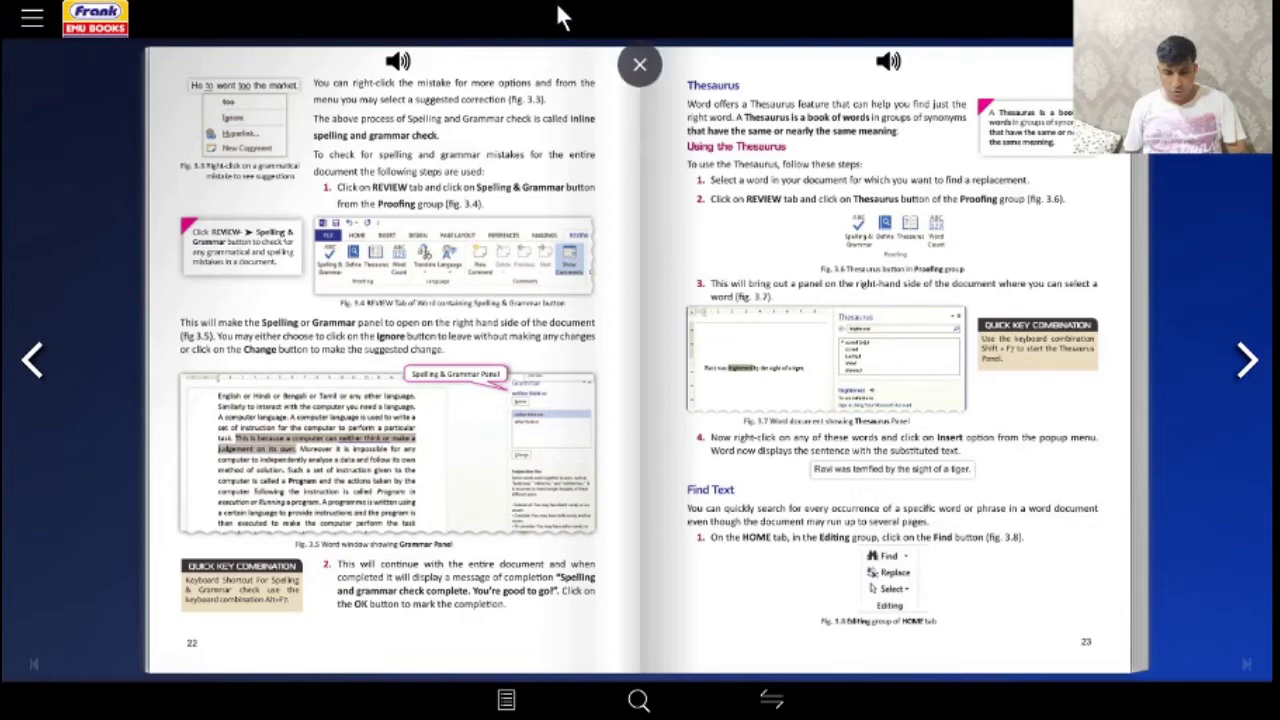
Zoom into page 22 and pan across Fig. 3.3 and the full-document spelling check steps.
double_click(471, 163)
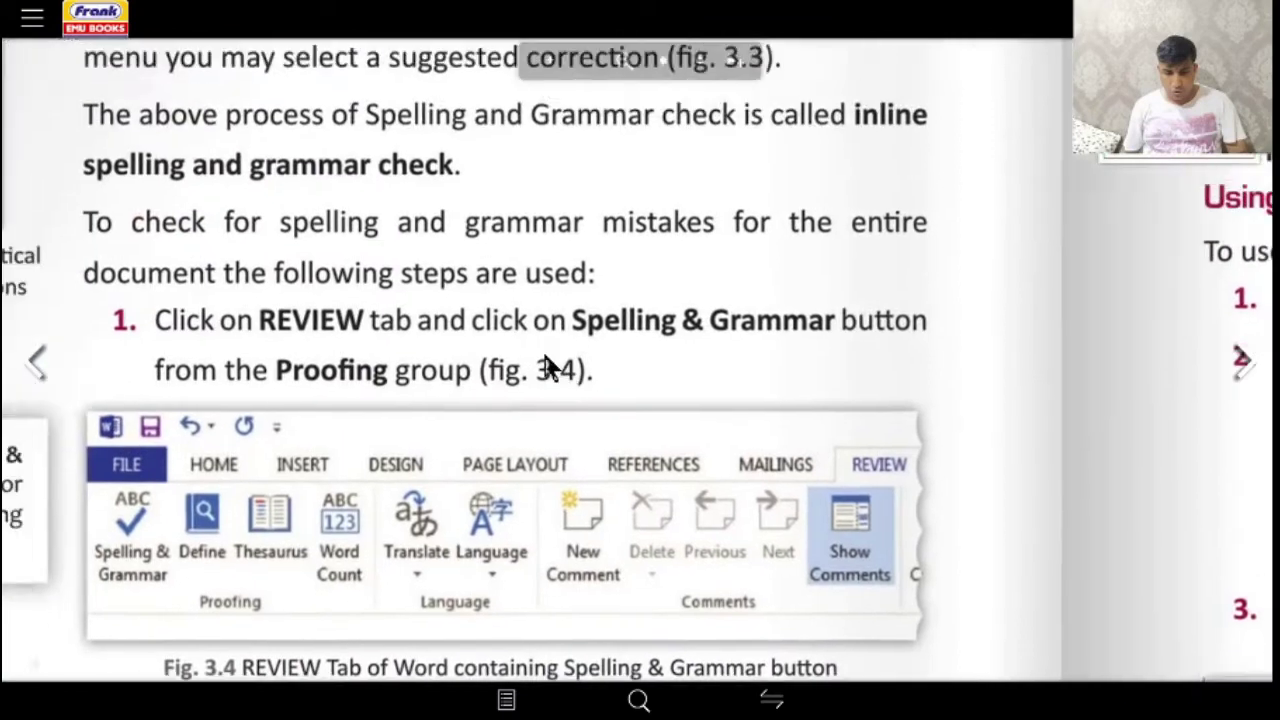
scroll(627, 505, "down", 2)
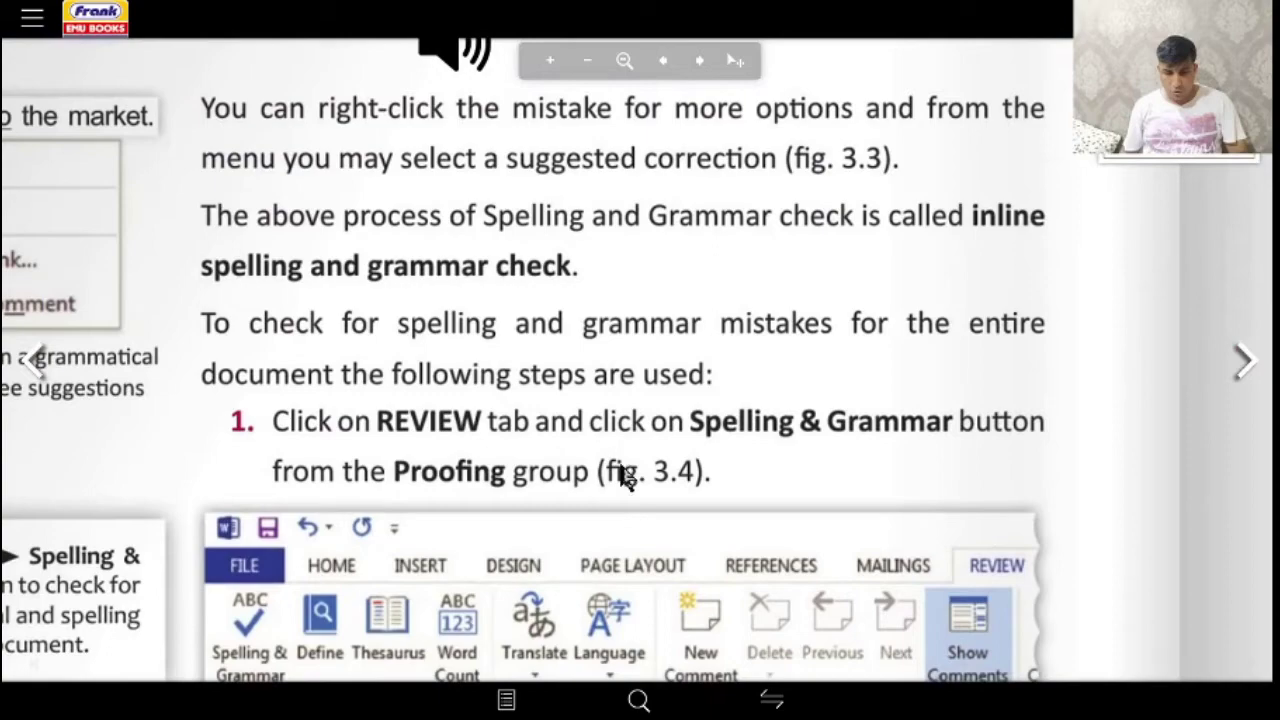
left_click_drag(366, 409, 999, 429)
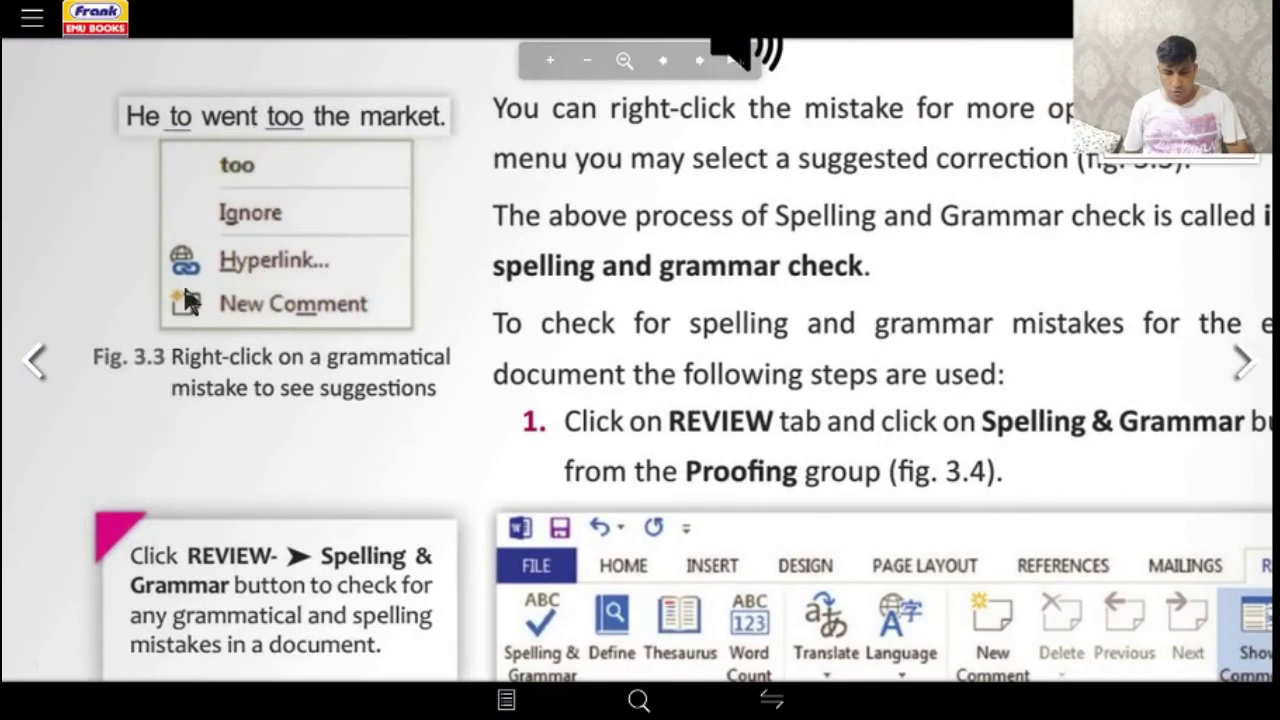
mouse_move(655, 337)
left_mouse_down()
mouse_move(364, 329)
mouse_move(372, 305)
left_mouse_up()
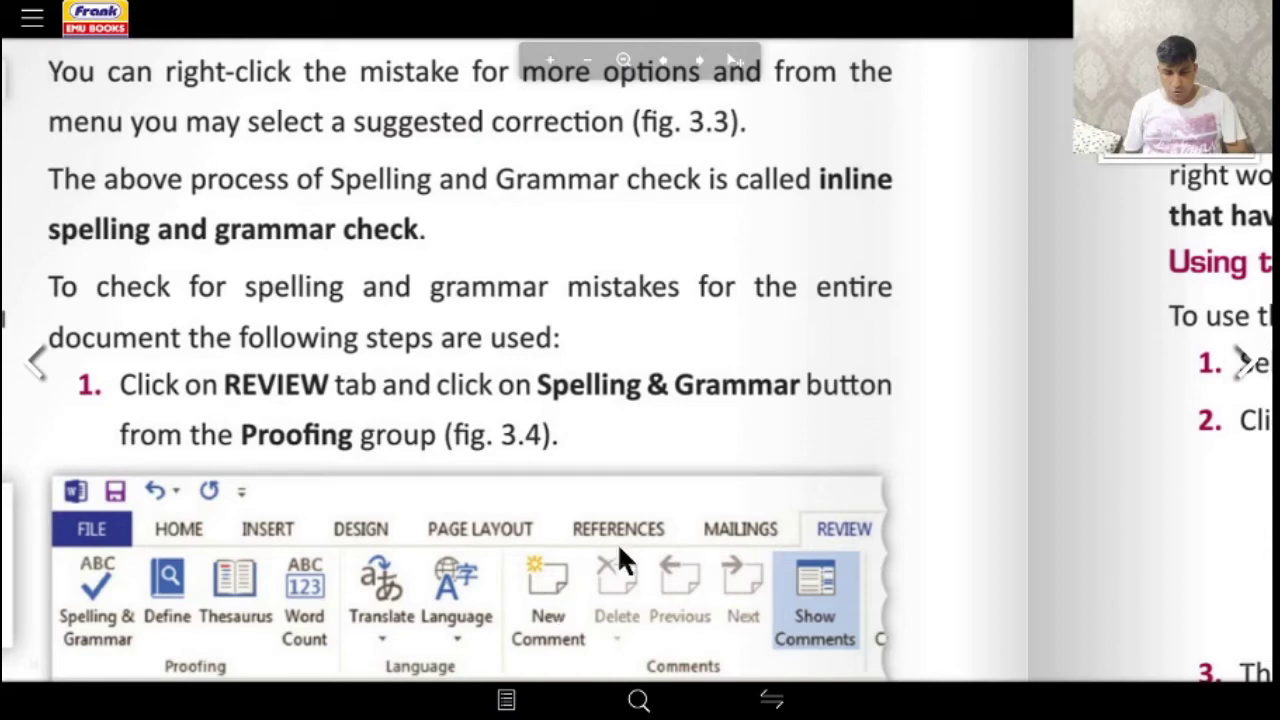
Bring the poem back up in Word with its Review tab showing.
key("super+Tab")
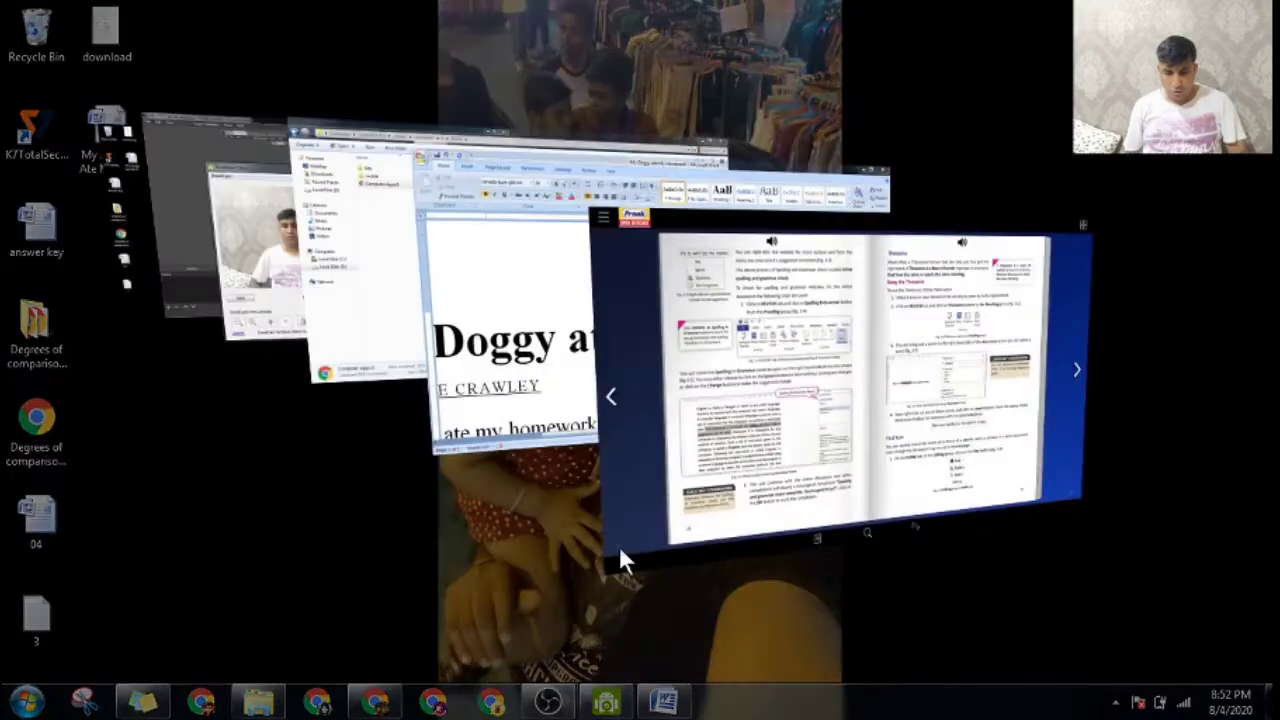
key("super+Tab")
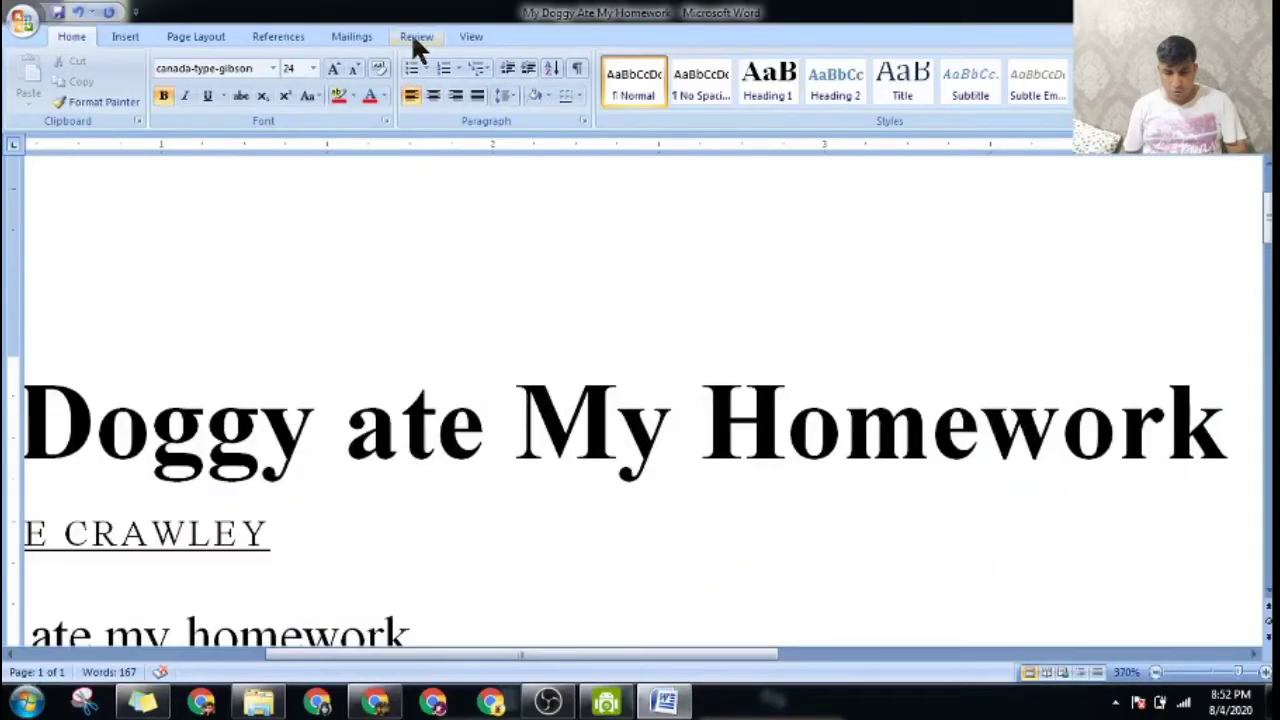
left_click(416, 40)
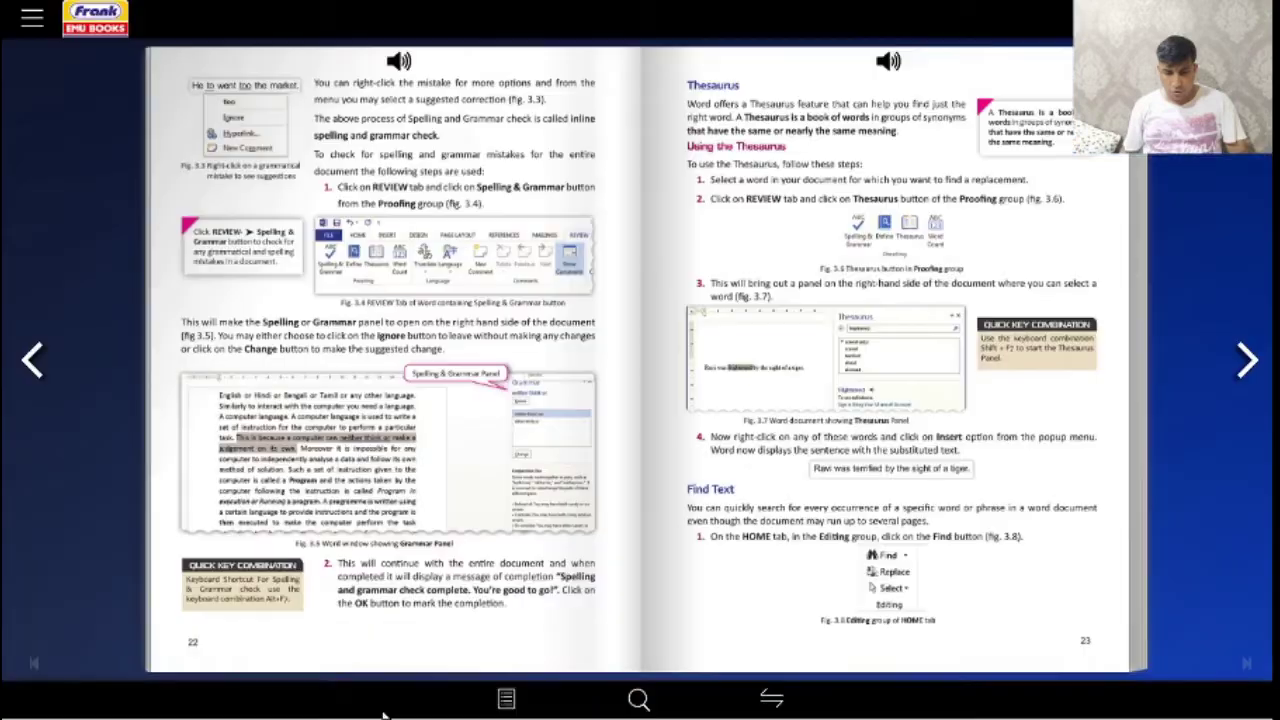
left_click(376, 702)
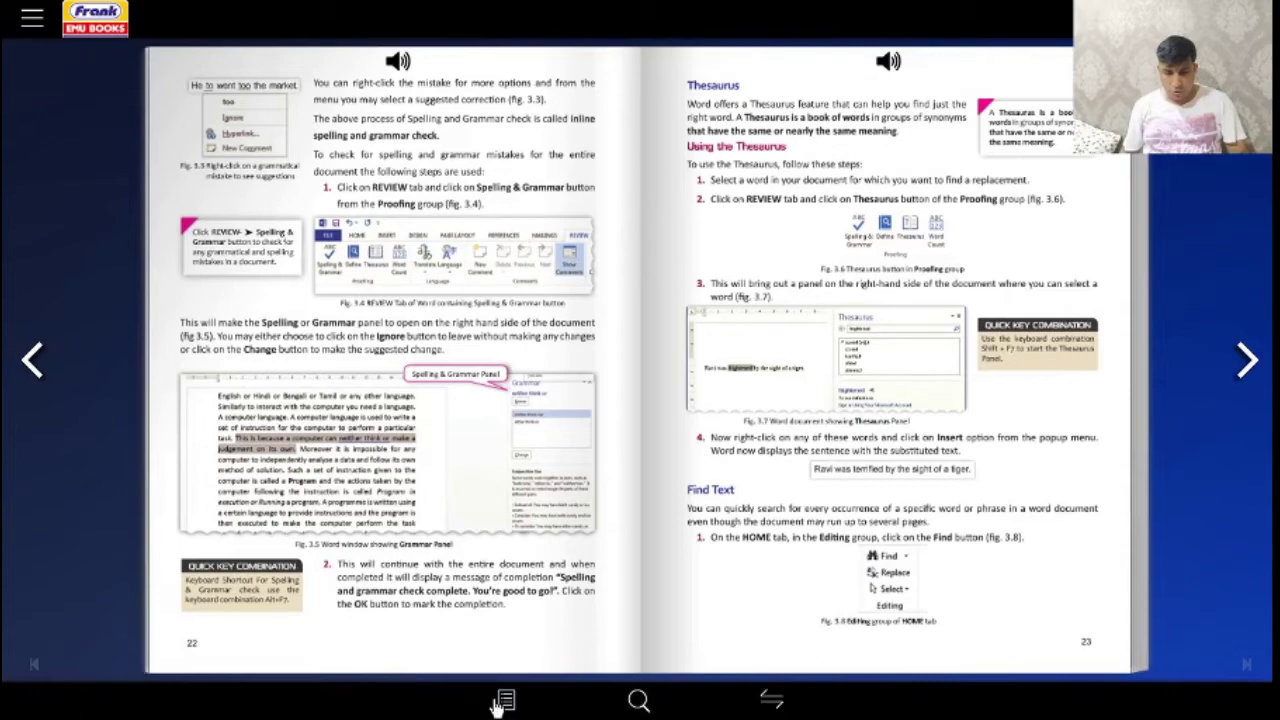
key("super+Tab")
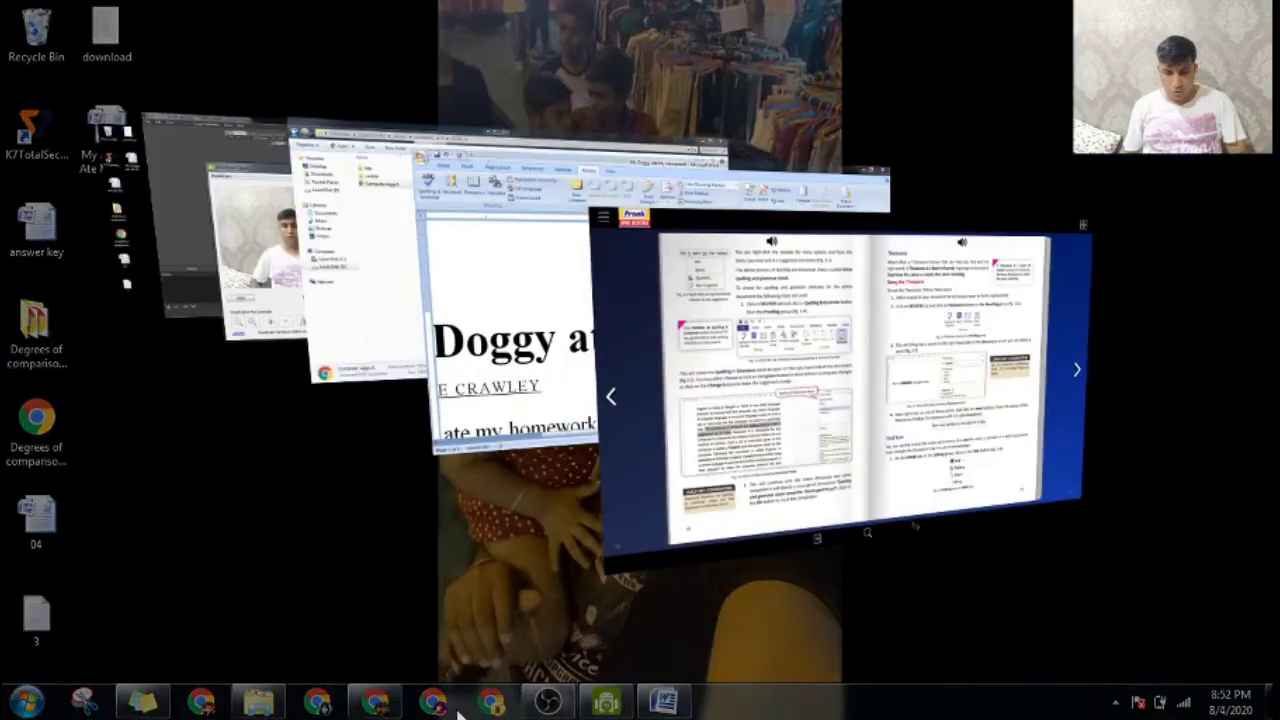
key("super+Tab")
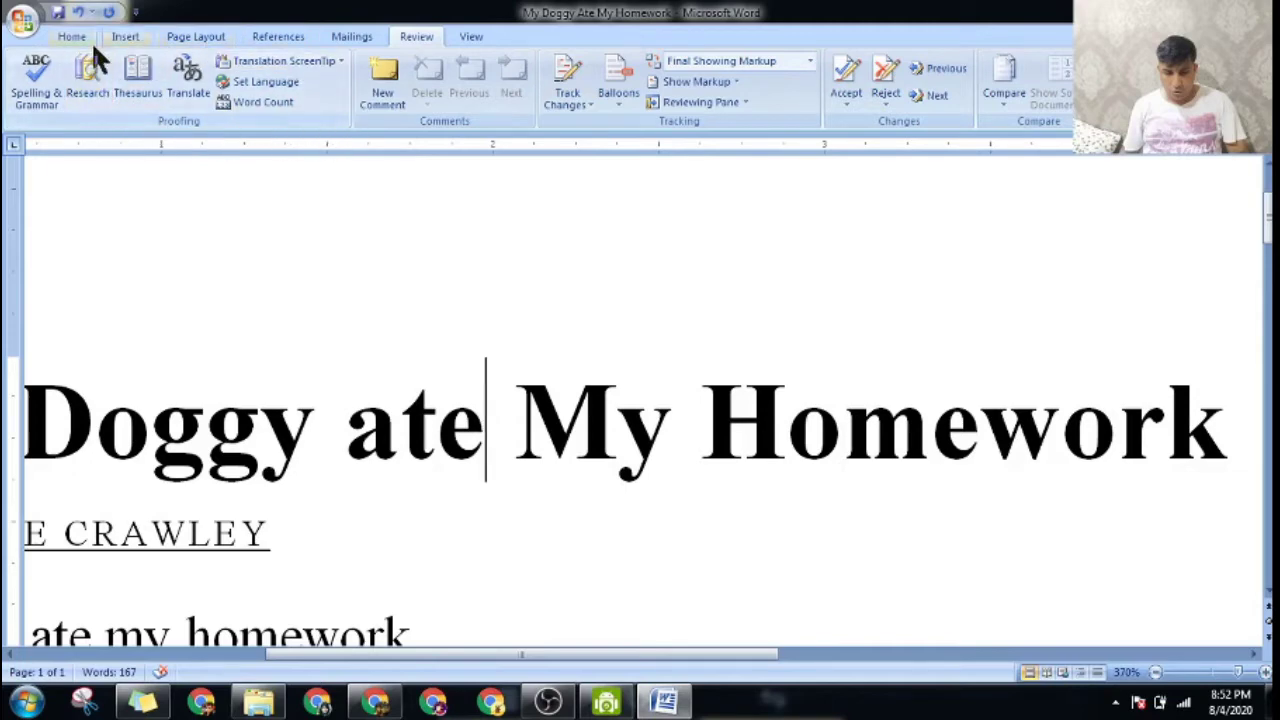
Start the poem's spelling and grammar check, then bring the e-book textbook to the front.
left_click(38, 88)
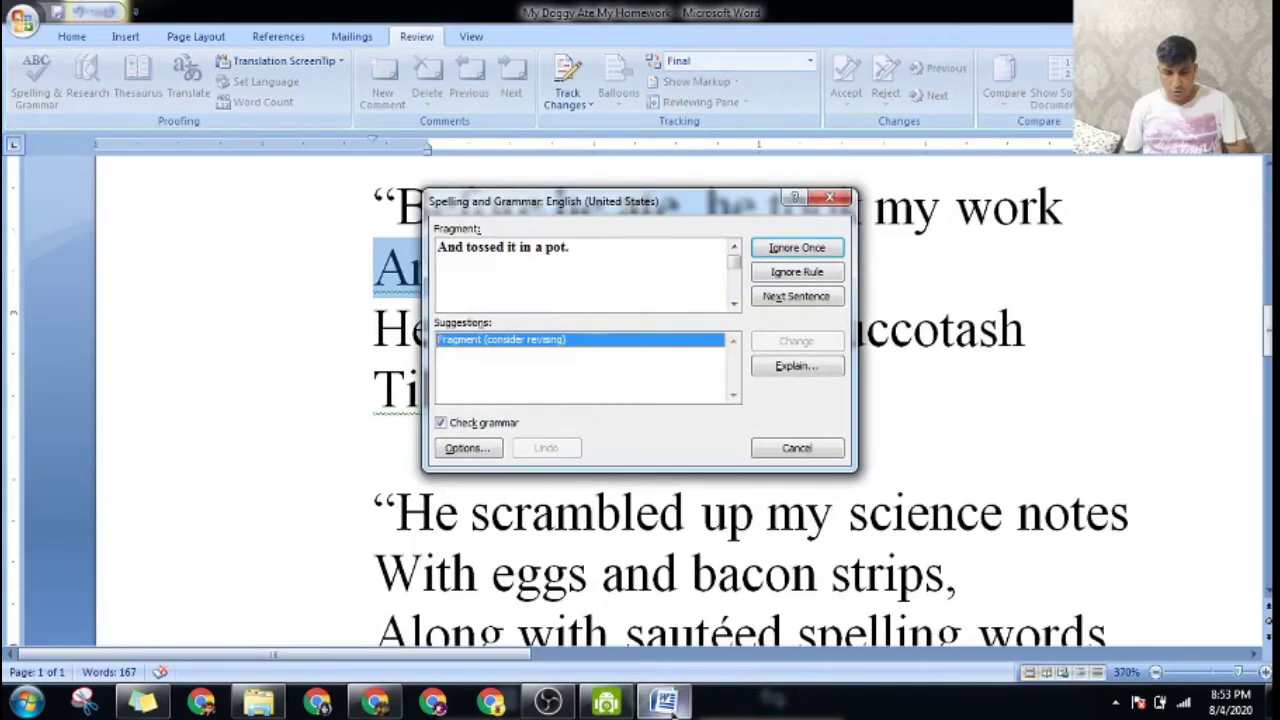
left_click(376, 702)
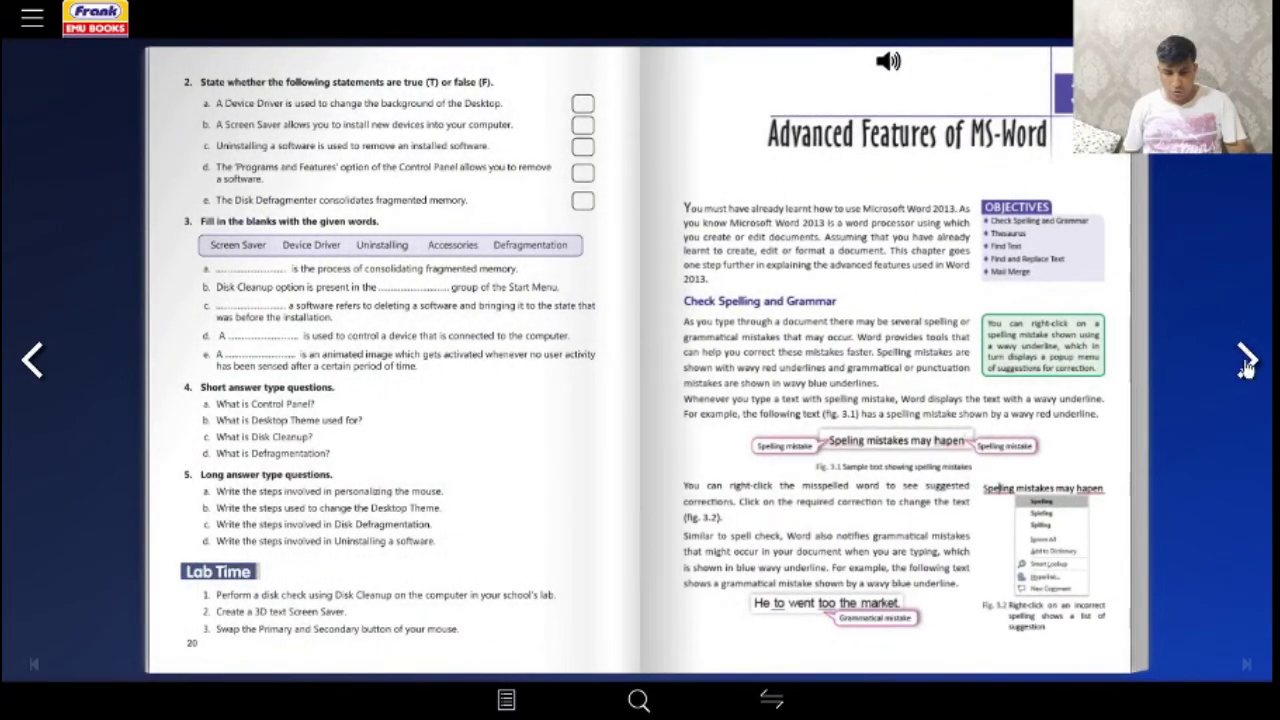
Turn to pages 22–23, zoom into page 22 and enlarge the Fig. 3.5 Grammar Panel figure.
left_click(1247, 370)
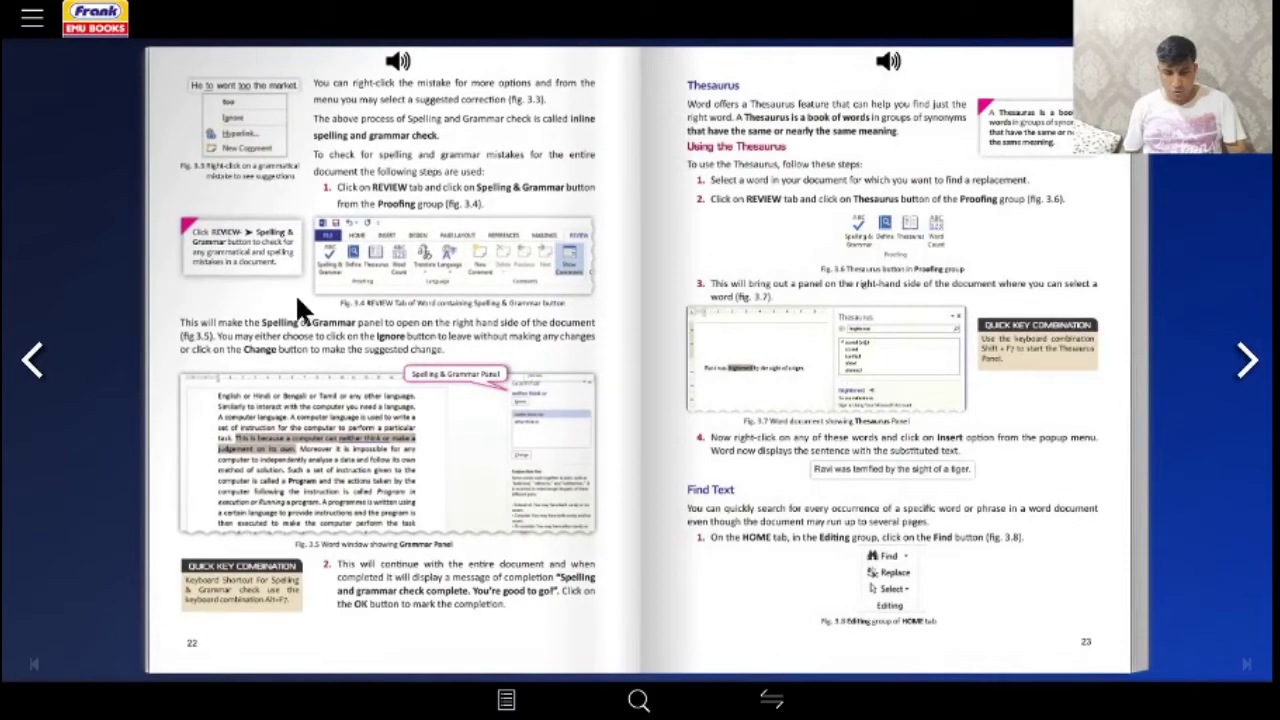
double_click(171, 183)
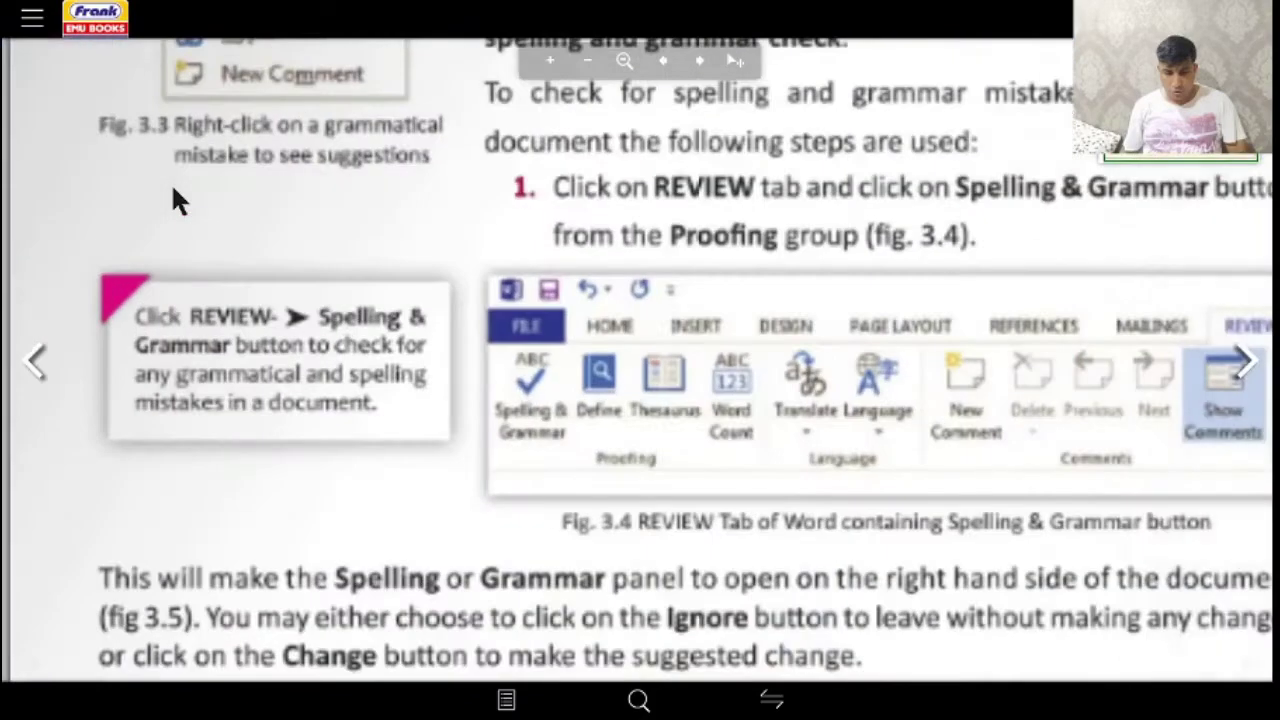
mouse_move(797, 537)
left_mouse_down()
mouse_move(494, 523)
mouse_move(423, 463)
mouse_move(720, 366)
mouse_move(580, 491)
mouse_move(658, 370)
mouse_move(651, 297)
mouse_move(807, 291)
mouse_move(726, 297)
mouse_move(731, 277)
mouse_move(479, 256)
left_mouse_up()
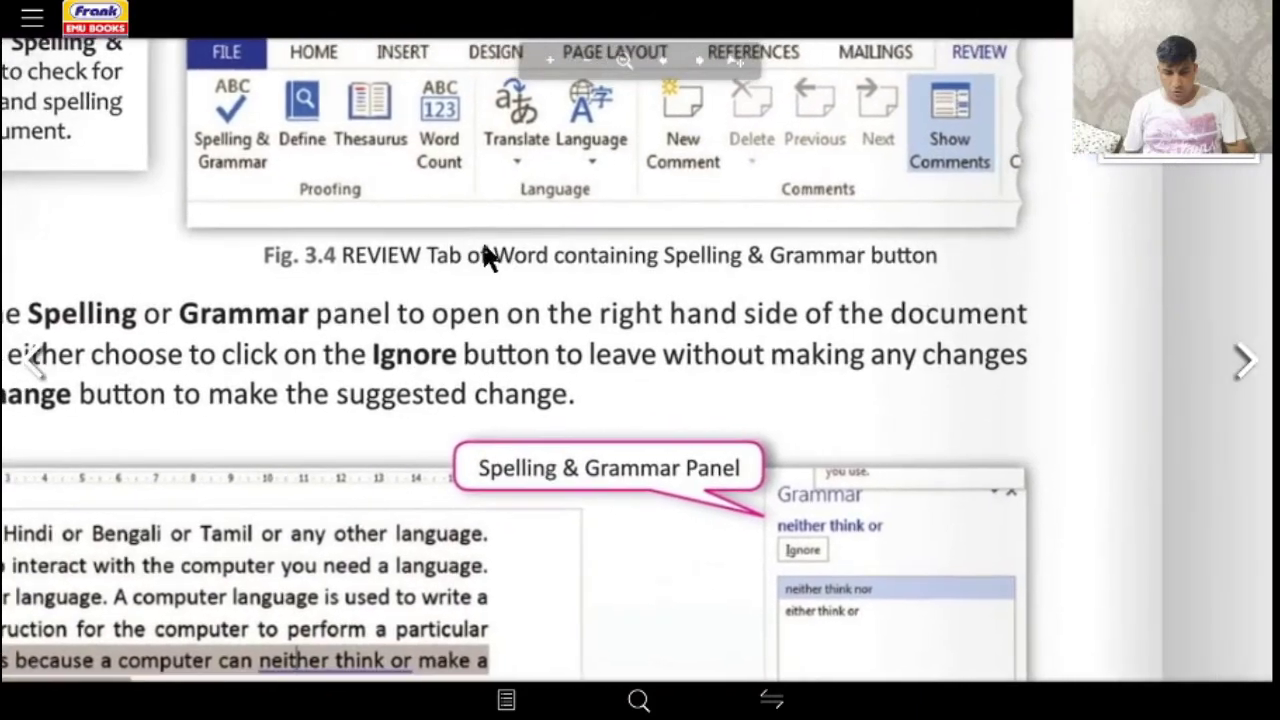
double_click(801, 375)
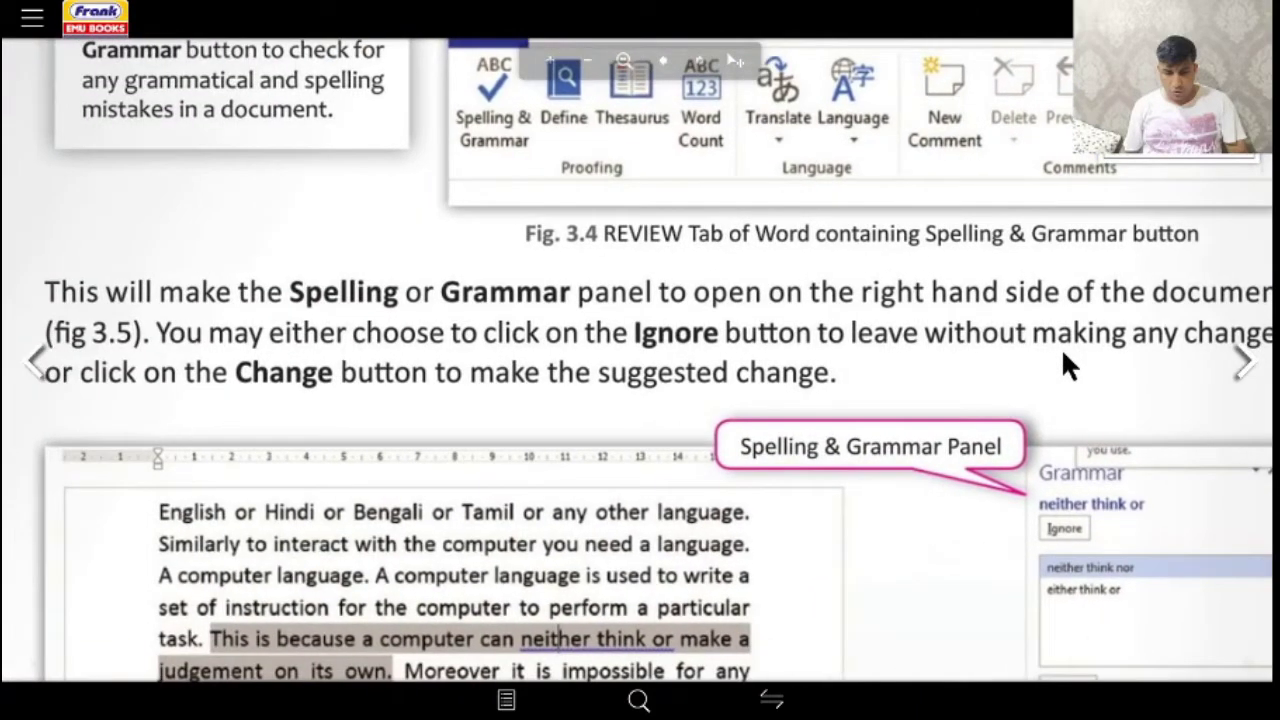
double_click(1061, 347)
mouse_move(961, 323)
left_mouse_down()
mouse_move(586, 313)
mouse_move(1060, 322)
mouse_move(827, 284)
left_mouse_up()
double_click(792, 289)
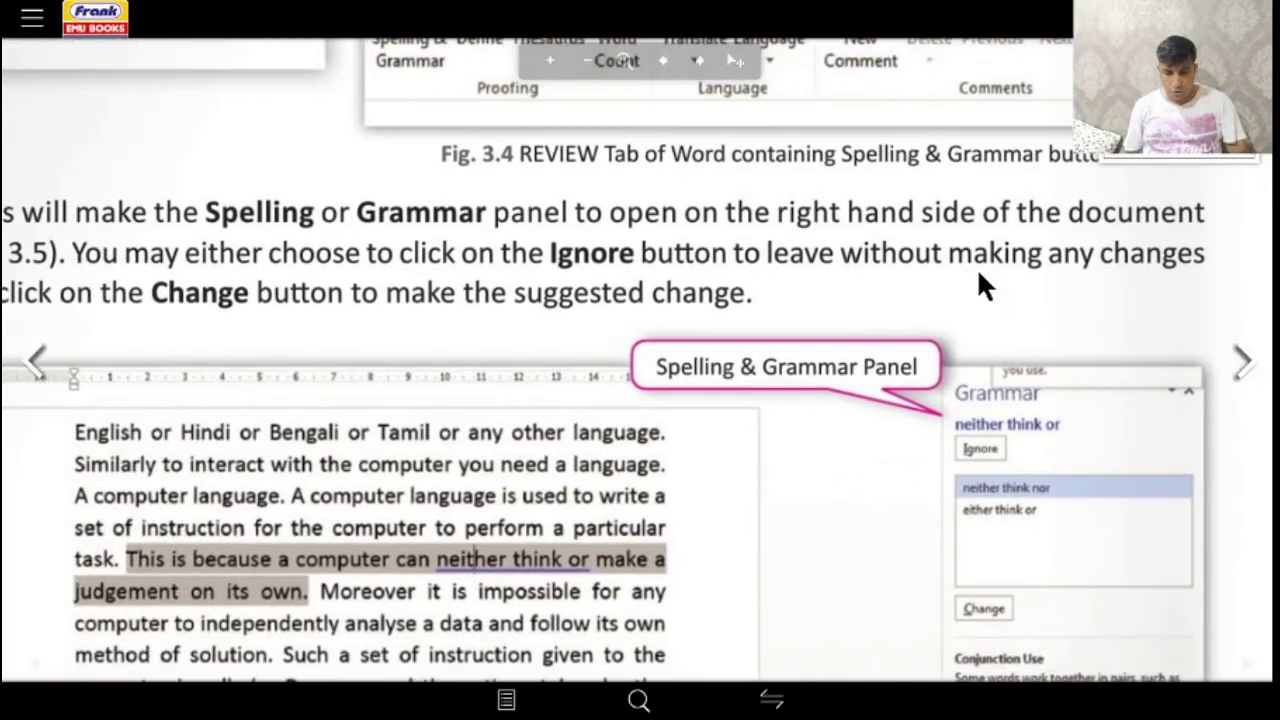
double_click(833, 380)
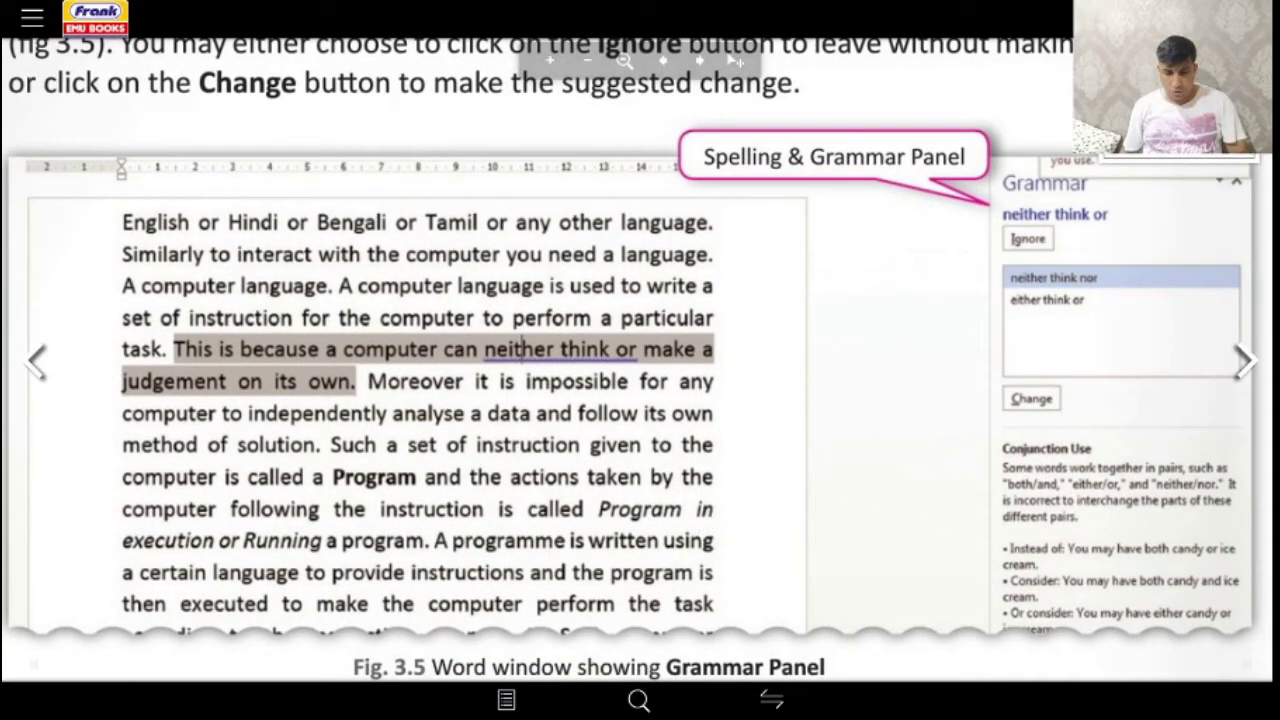
Return to Word, nudge the grammar check dialog aside and select the poem's first stanza.
key("super+Tab")
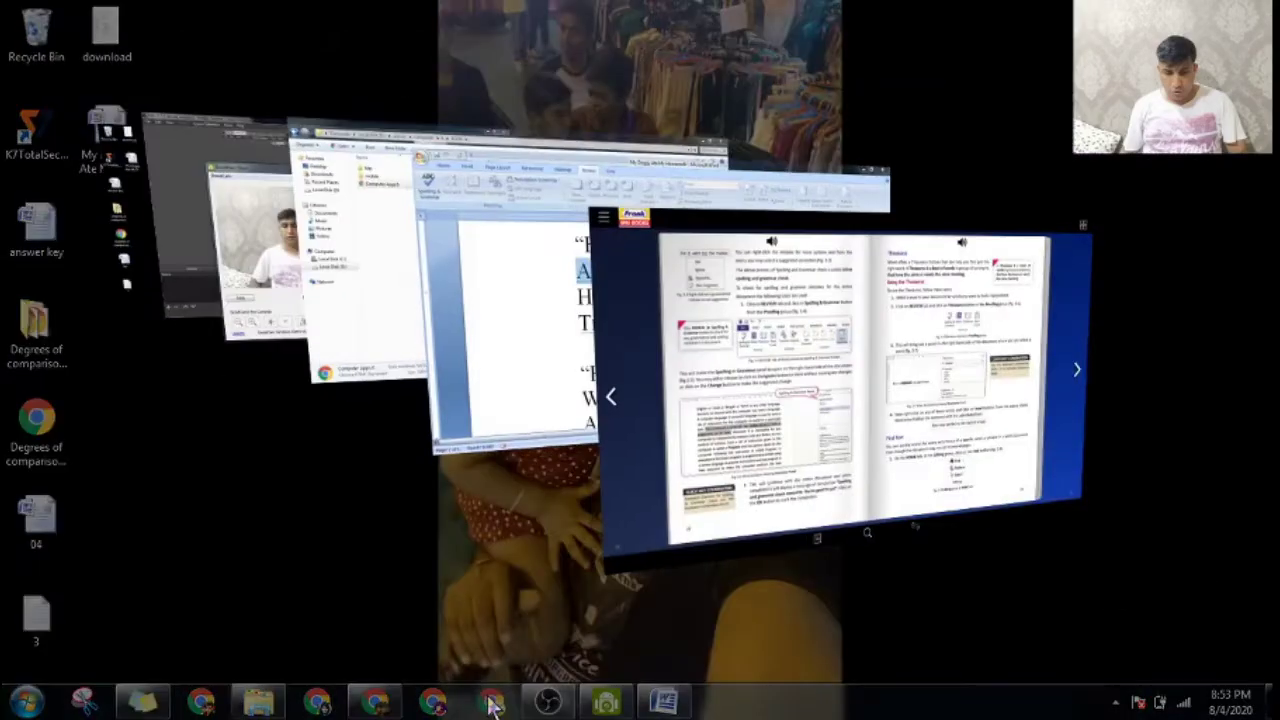
key("super+Tab")
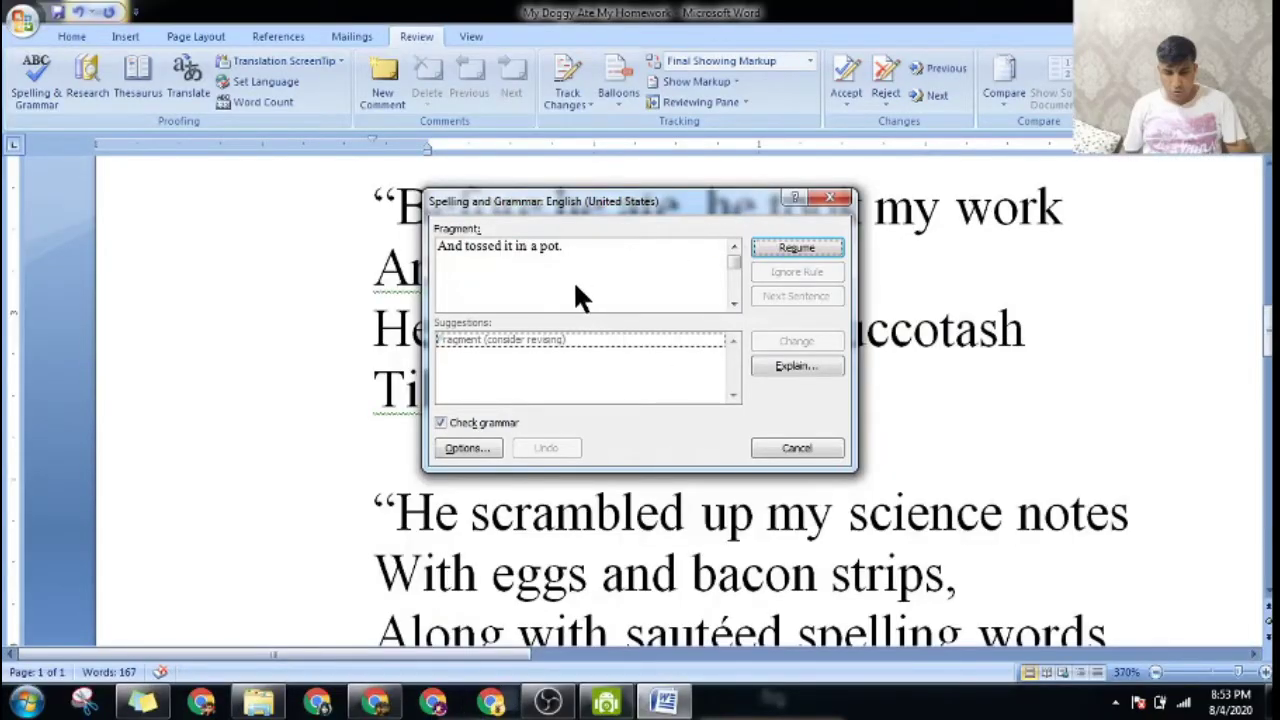
left_click(216, 412)
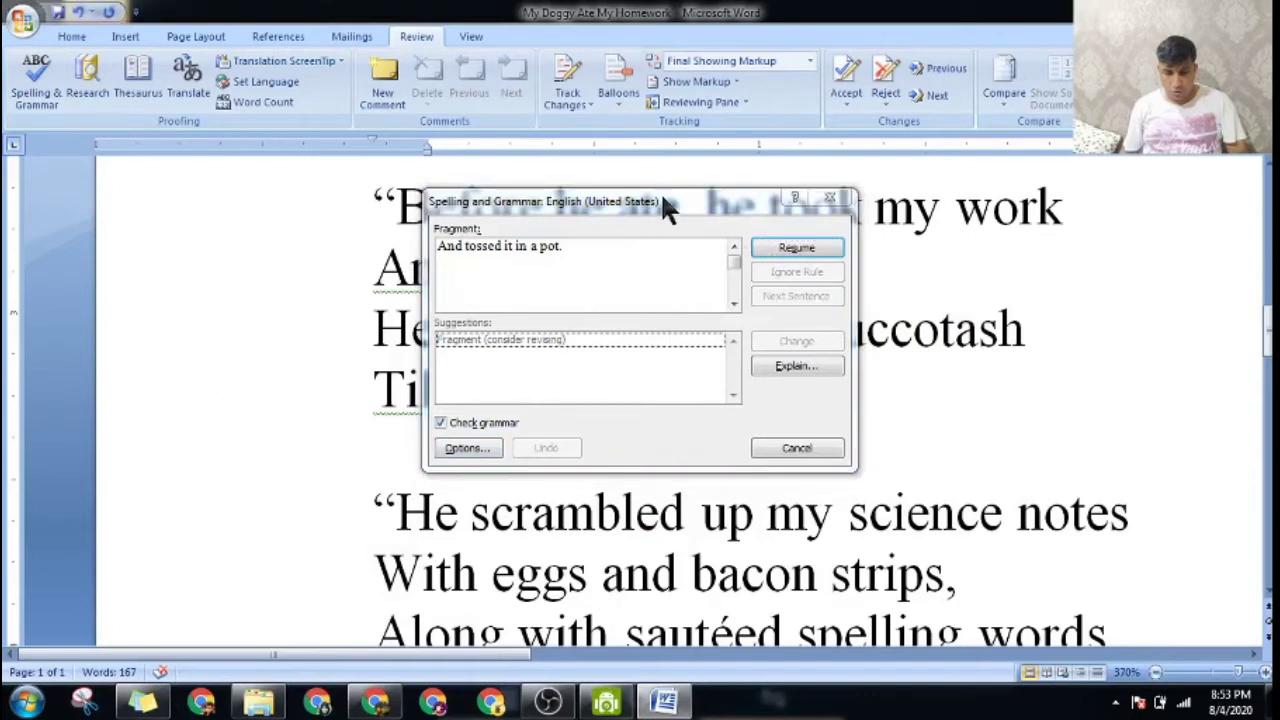
left_click_drag(665, 205, 695, 227)
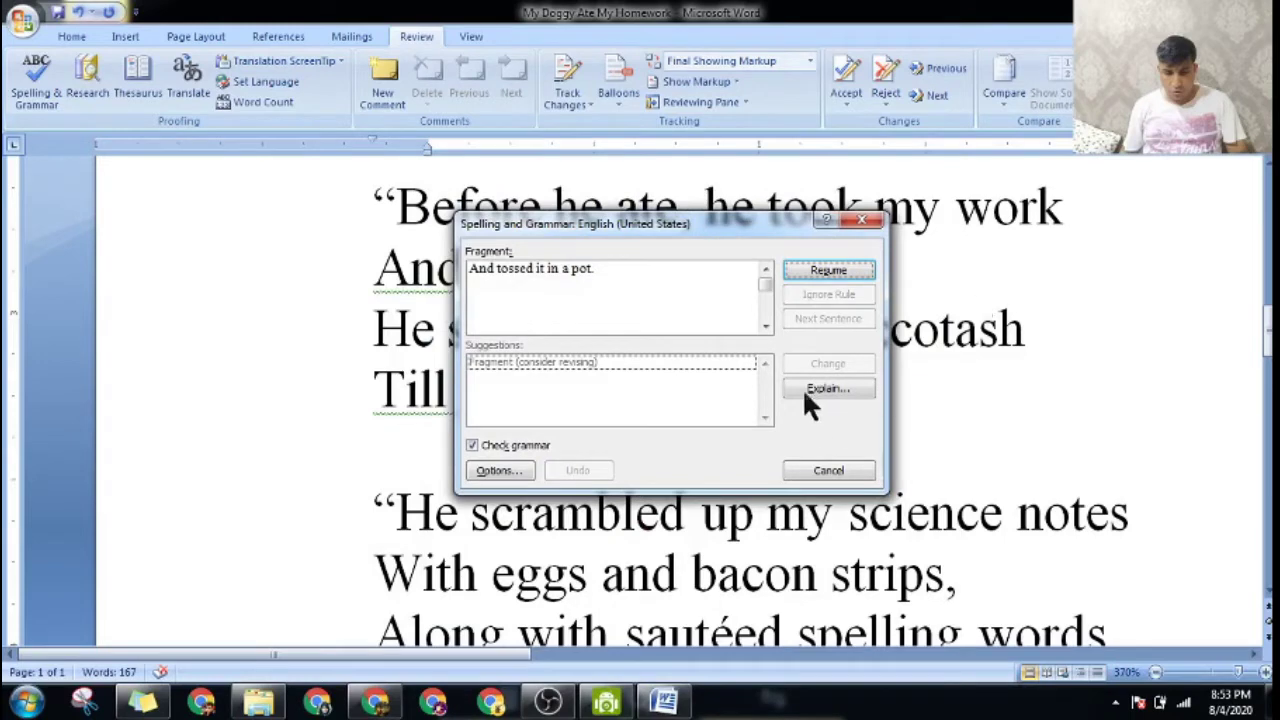
left_click(663, 226)
left_click_drag(398, 206, 631, 443)
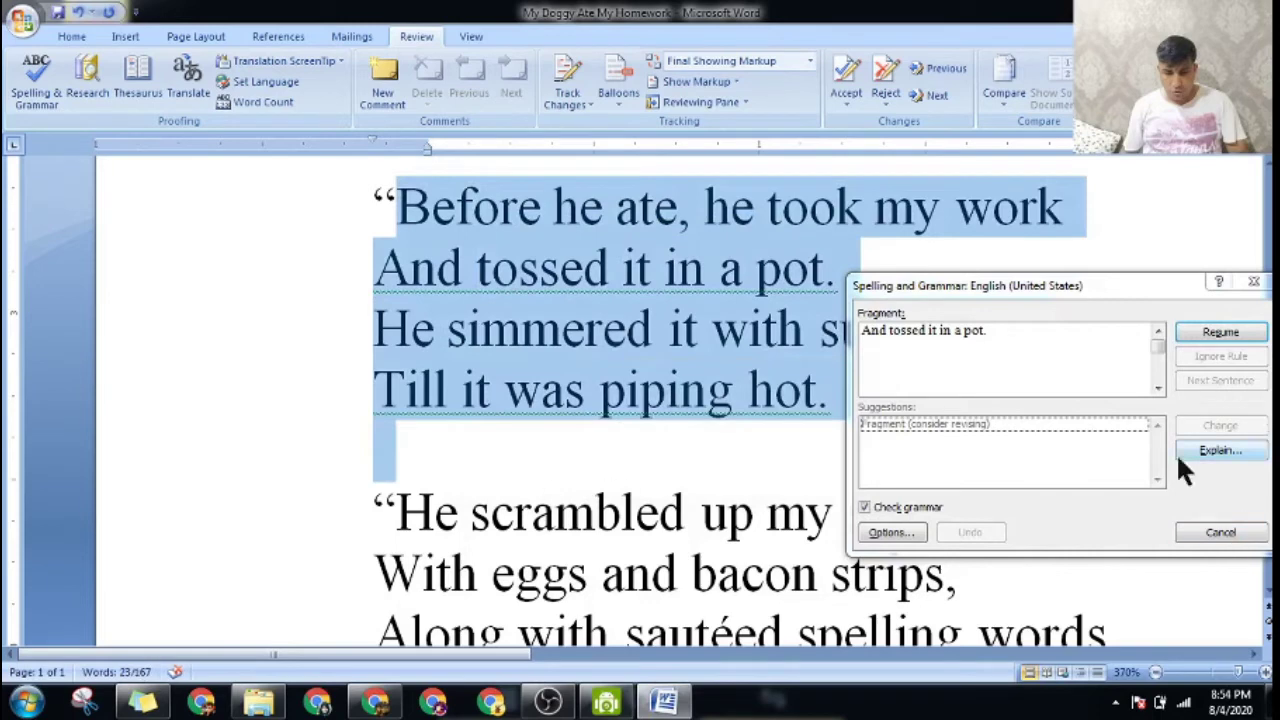
Resume the grammar check to the fragment 'And baked potato chips.' and cancel without changes.
left_click(1211, 332)
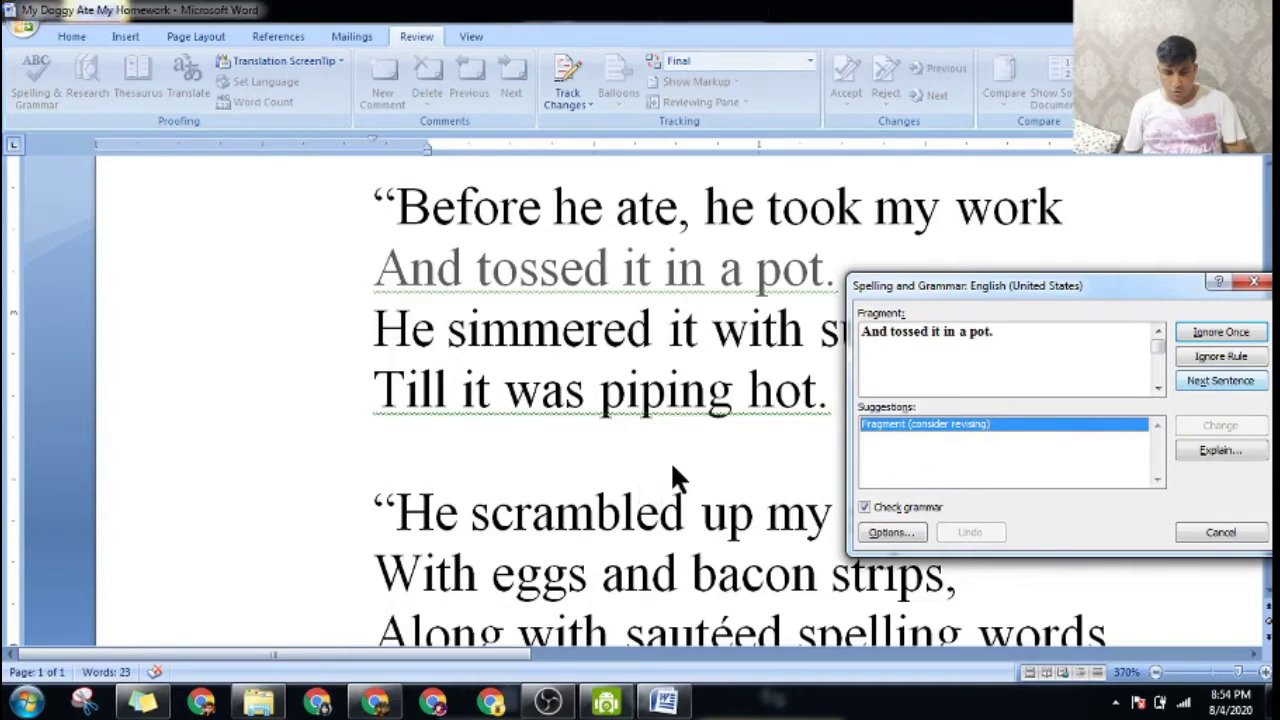
left_click(677, 206)
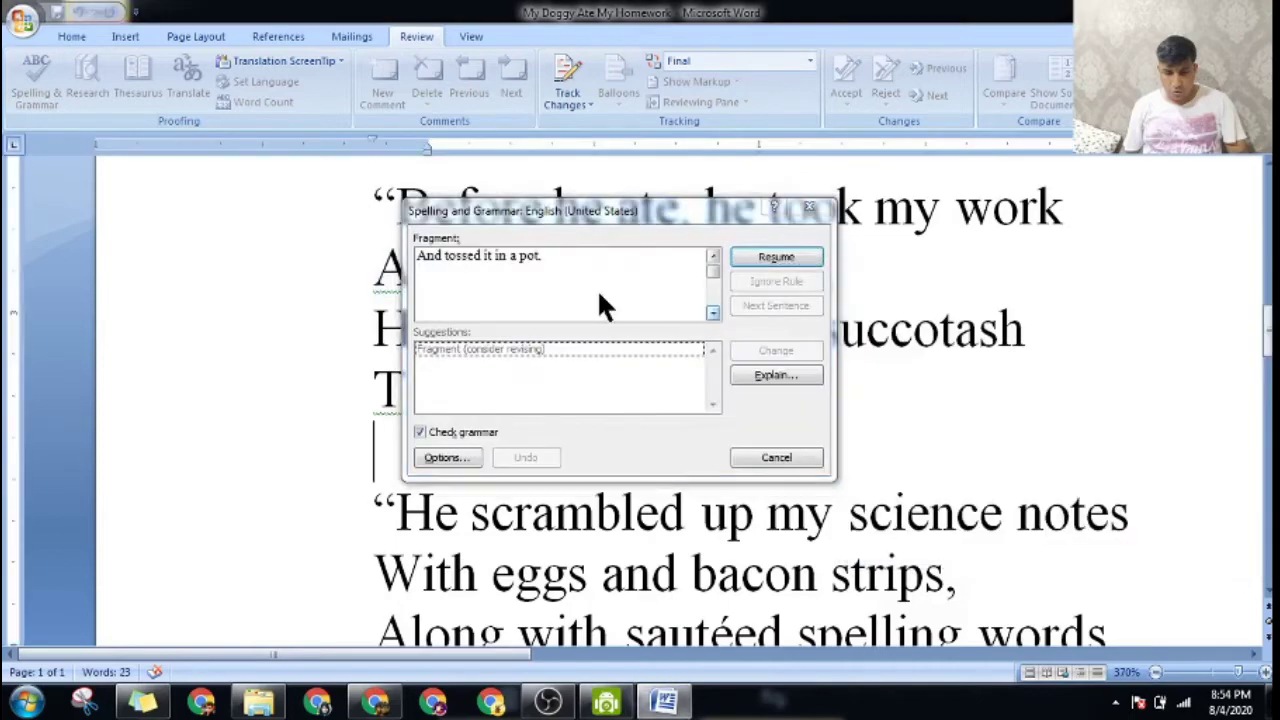
mouse_move(528, 220)
left_mouse_down()
mouse_move(556, 228)
mouse_move(519, 198)
left_mouse_up()
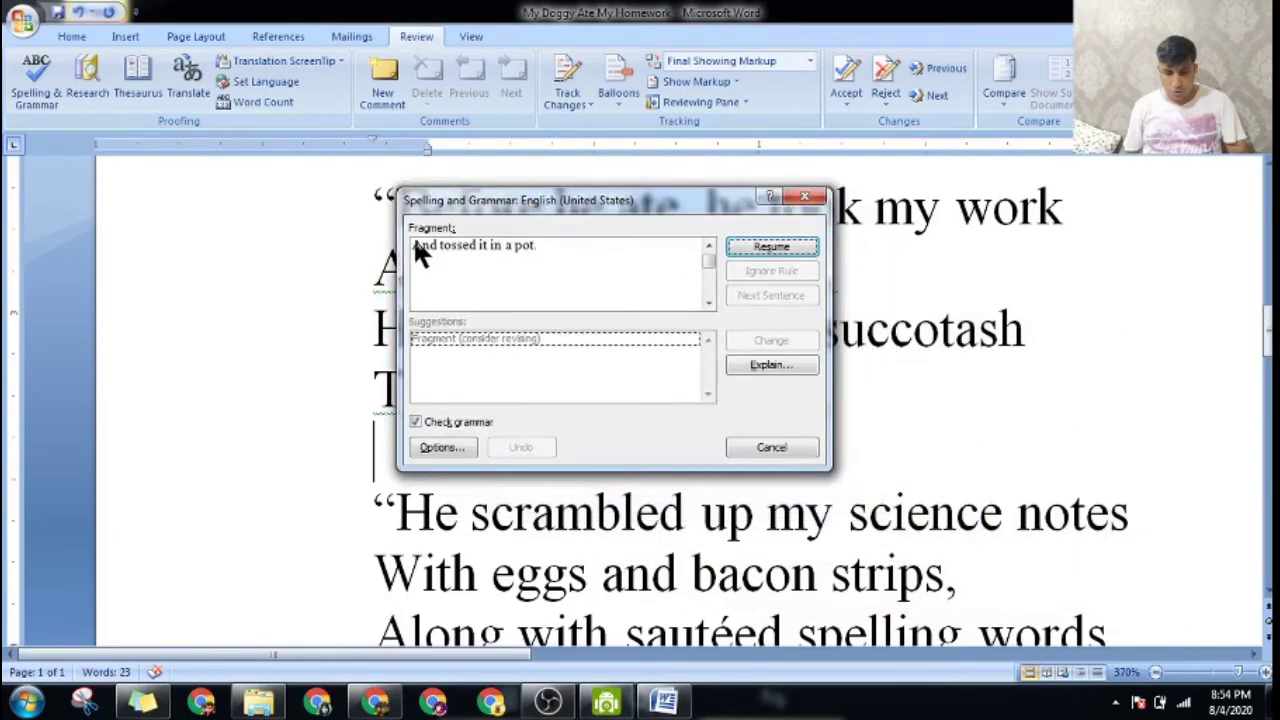
left_click(805, 249)
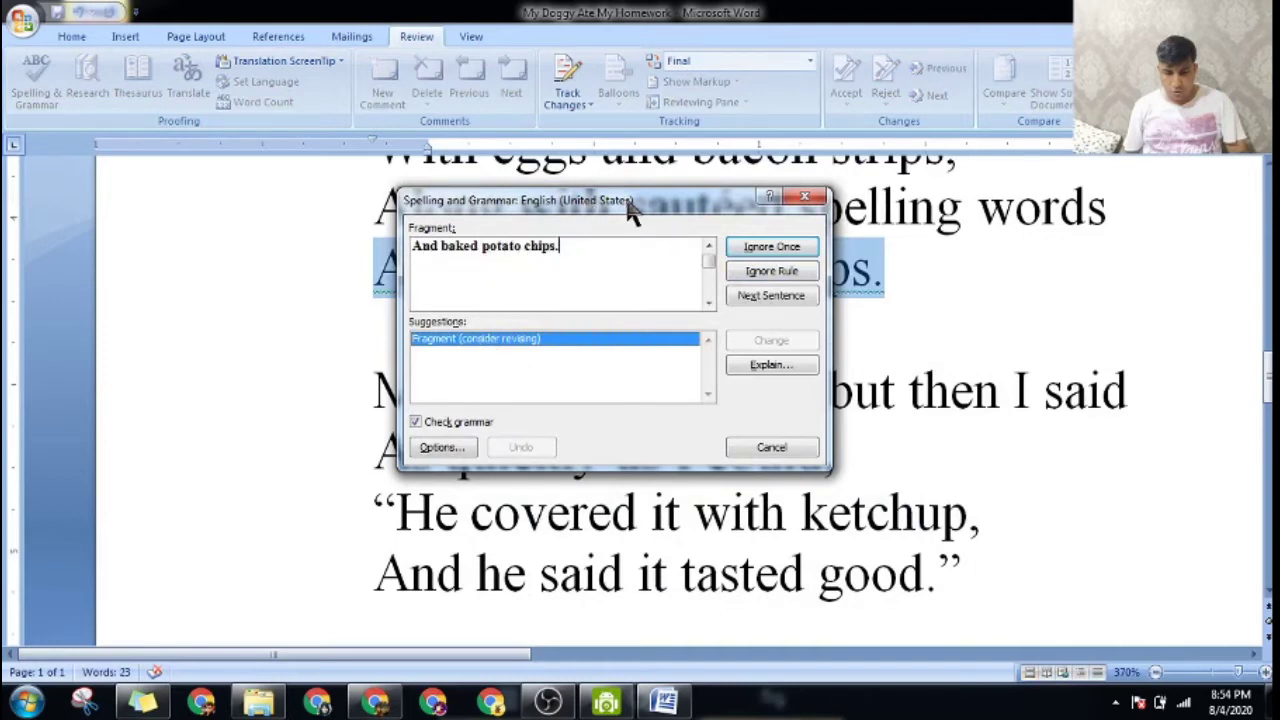
mouse_move(628, 202)
left_mouse_down()
mouse_move(753, 406)
mouse_move(552, 227)
left_mouse_up()
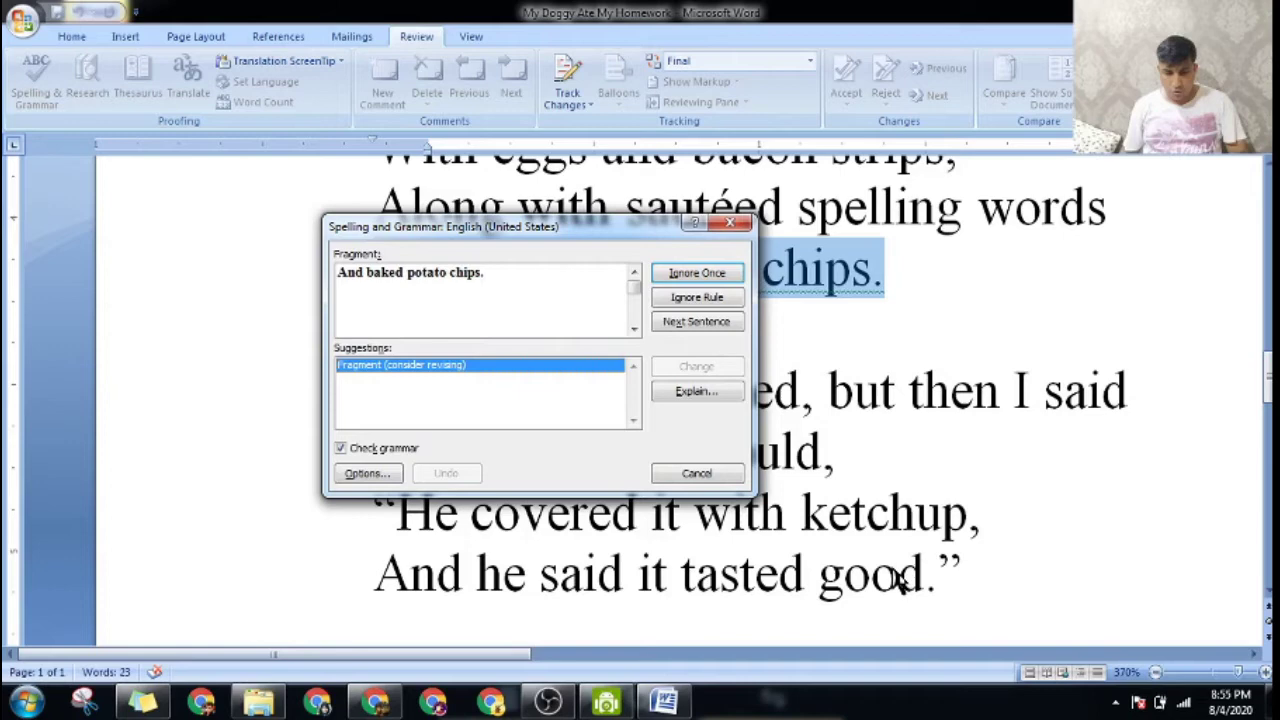
left_click(695, 473)
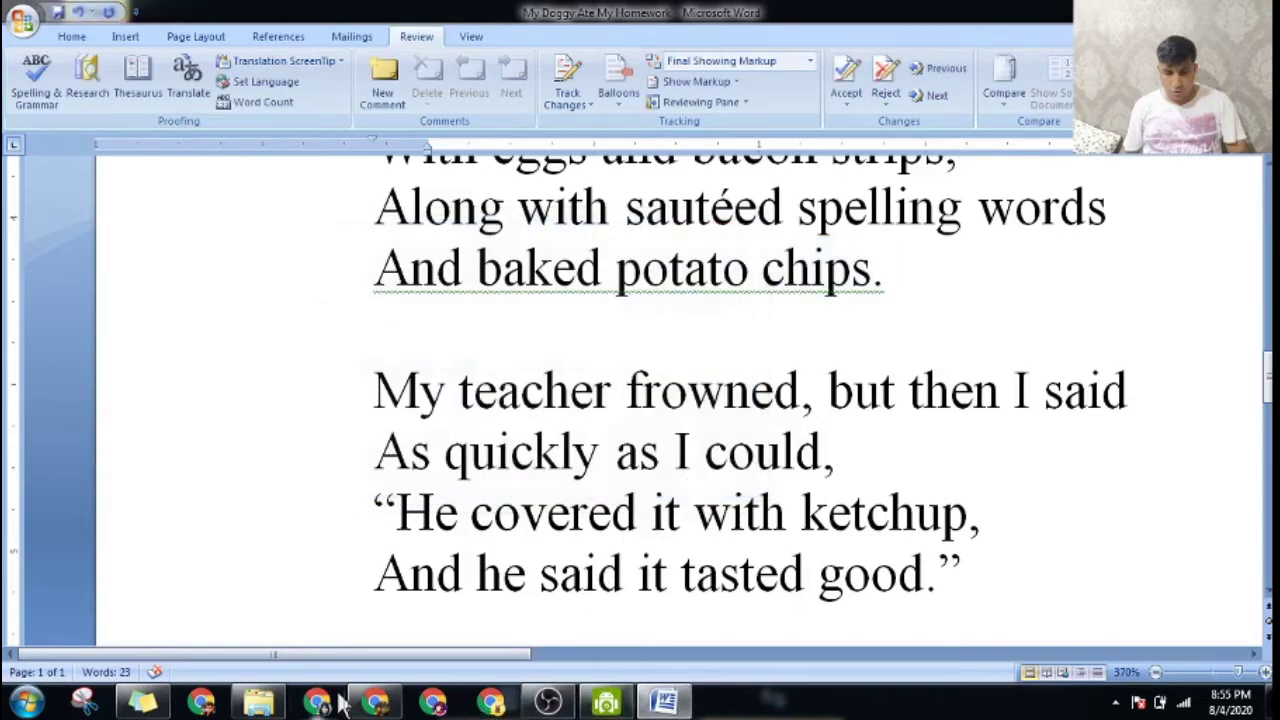
Reopen the e-book, zoom on Fig. 3.5 and pan to the Fig. 3.7 Thesaurus figure on page 23.
left_click(375, 702)
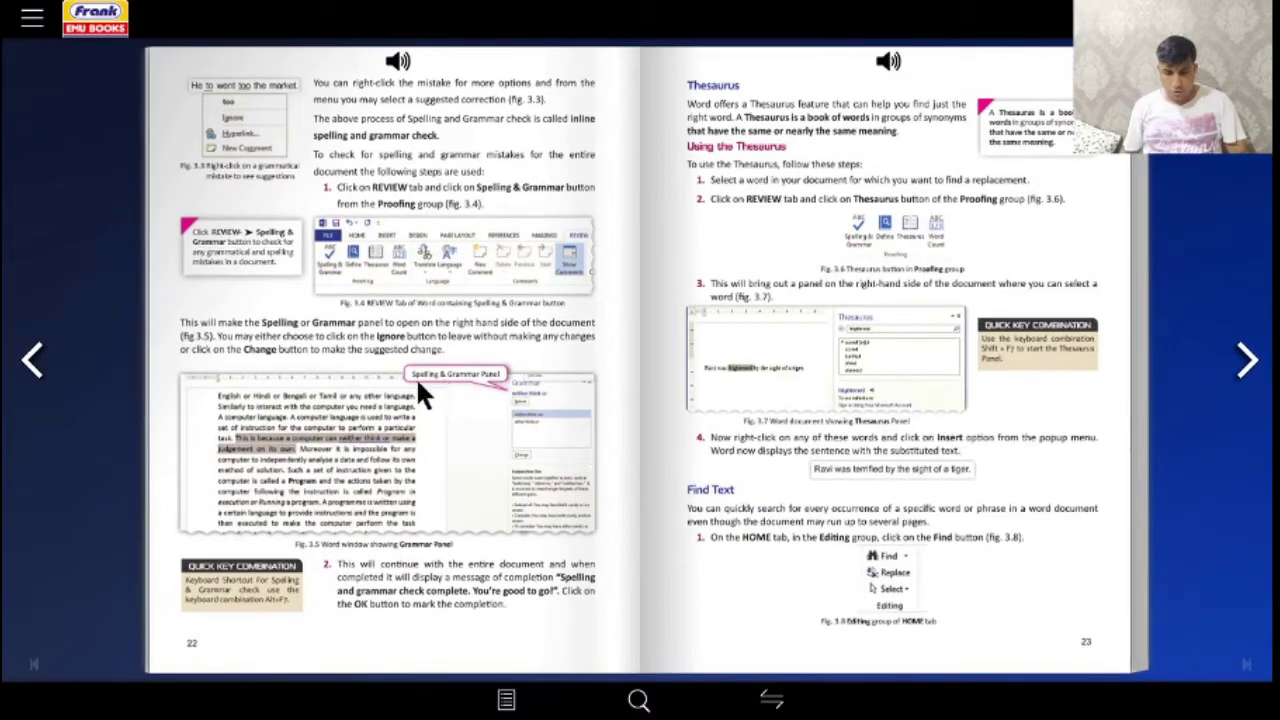
double_click(443, 367)
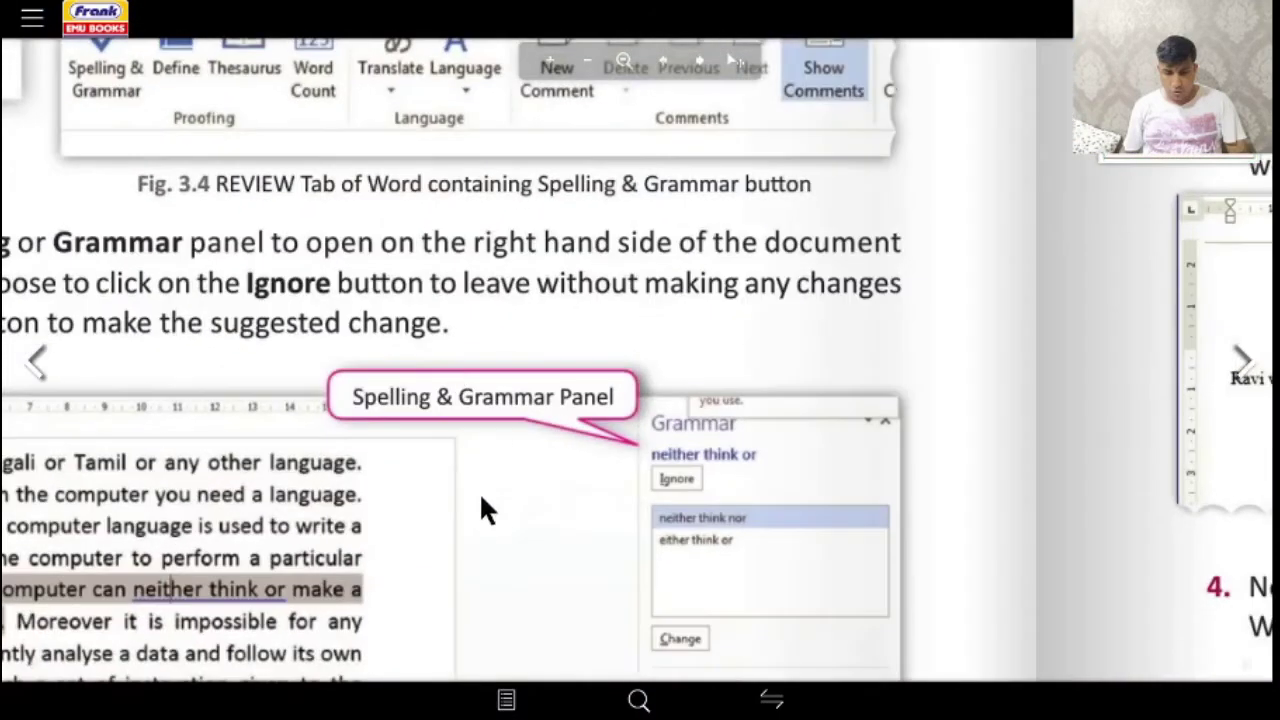
scroll(584, 240, "down", 3)
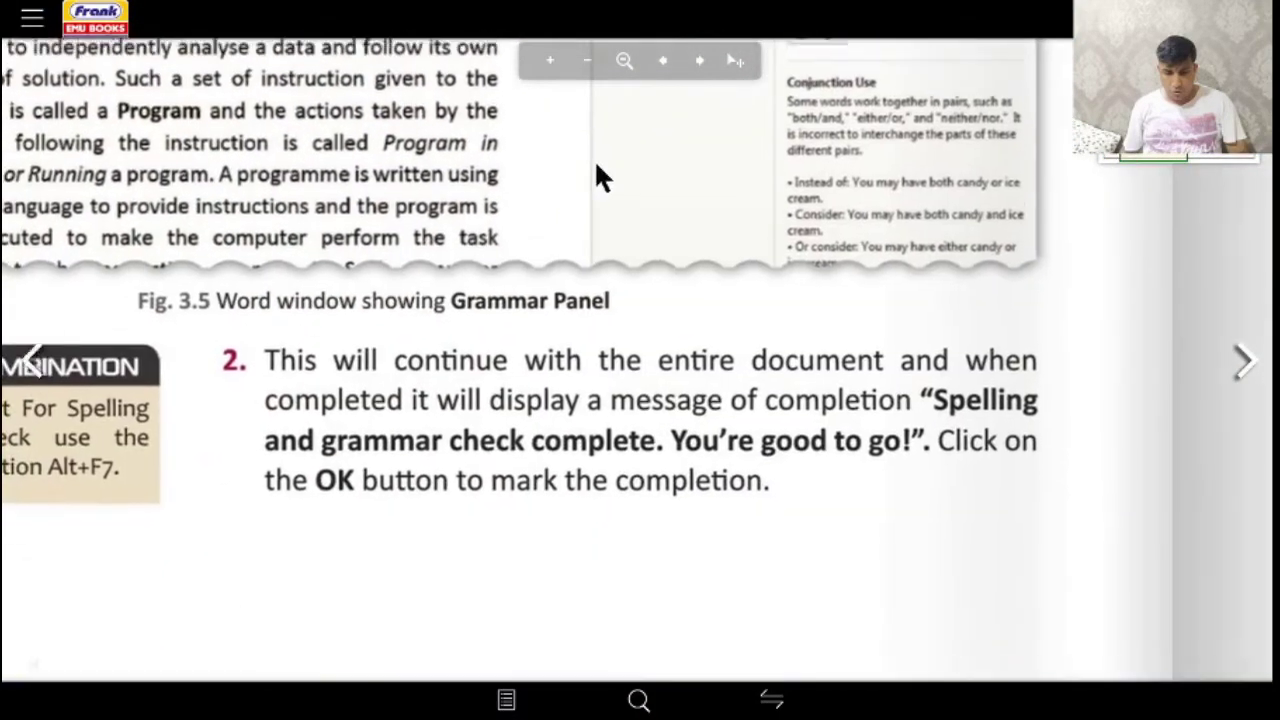
scroll(594, 177, "down", 1)
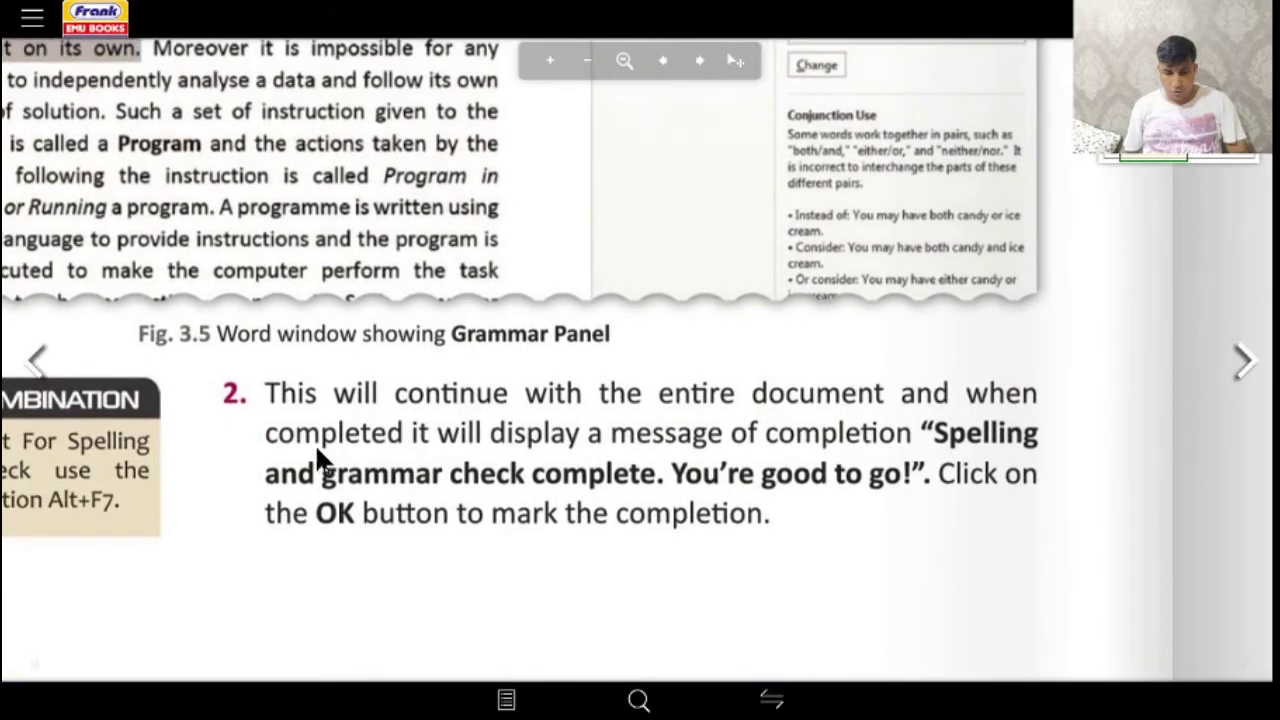
left_click_drag(178, 447, 460, 452)
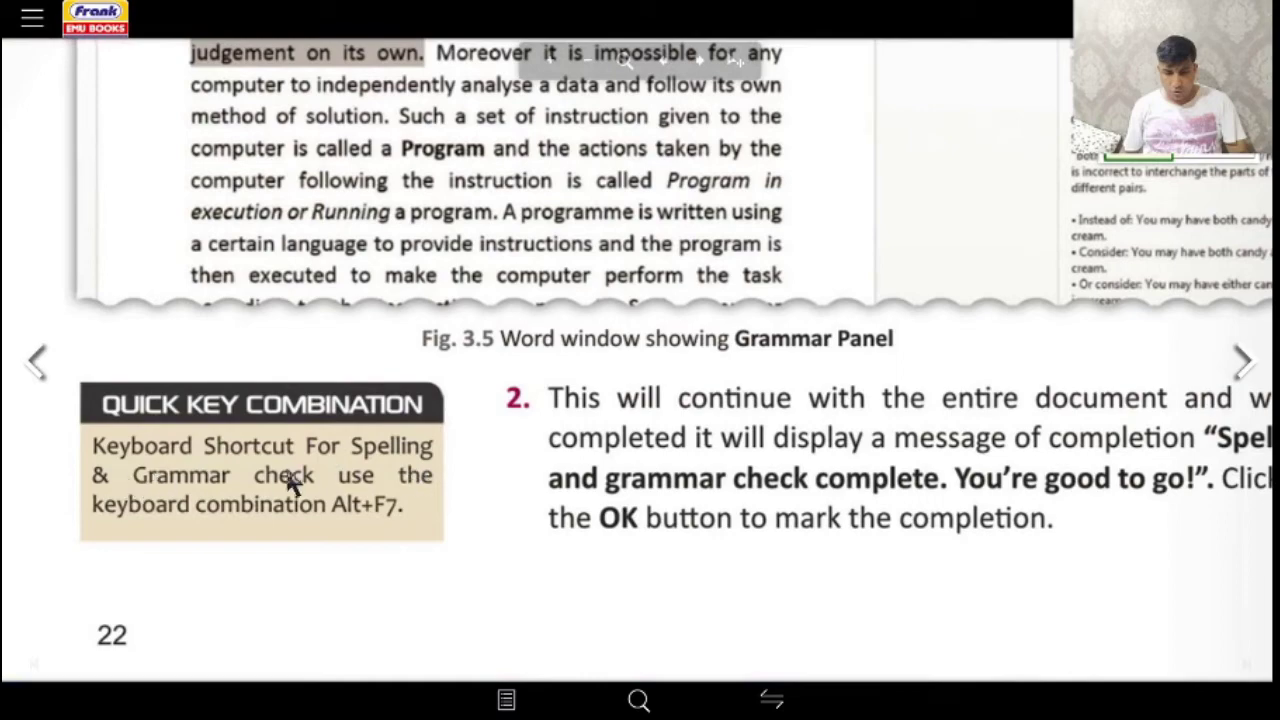
left_click_drag(886, 528, 40, 551)
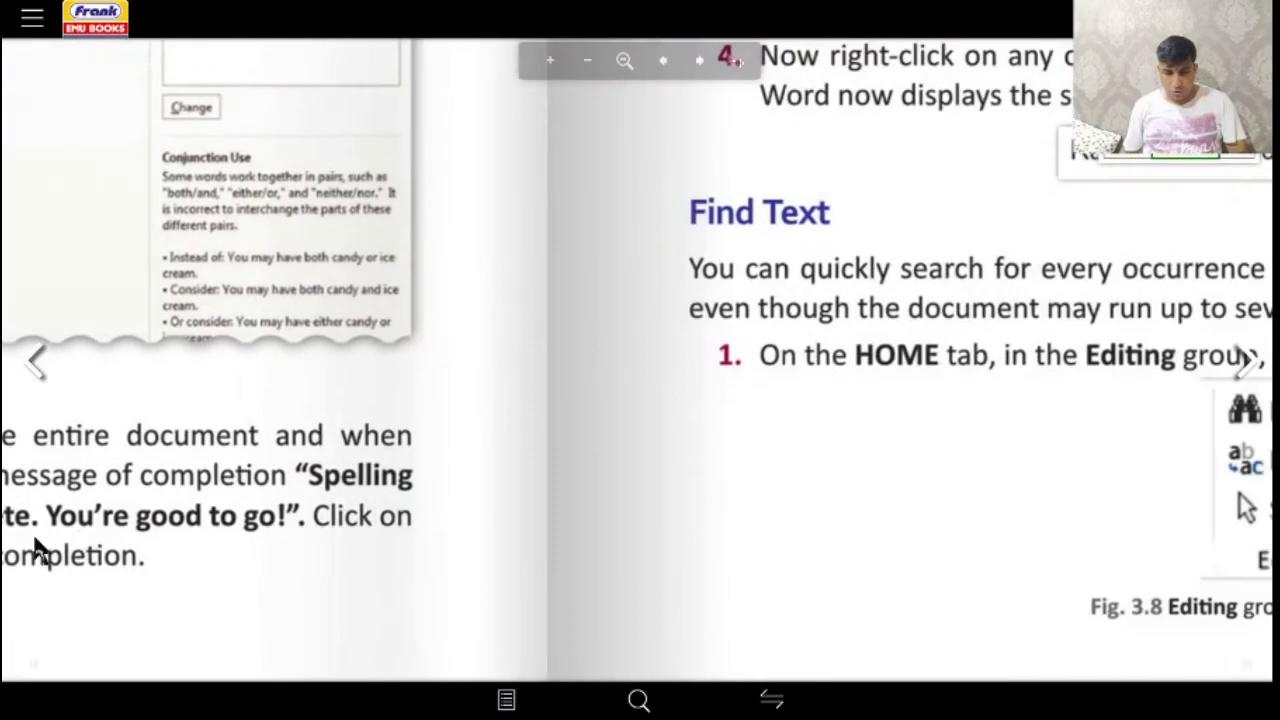
left_click_drag(491, 391, 355, 645)
left_click_drag(457, 571, 337, 634)
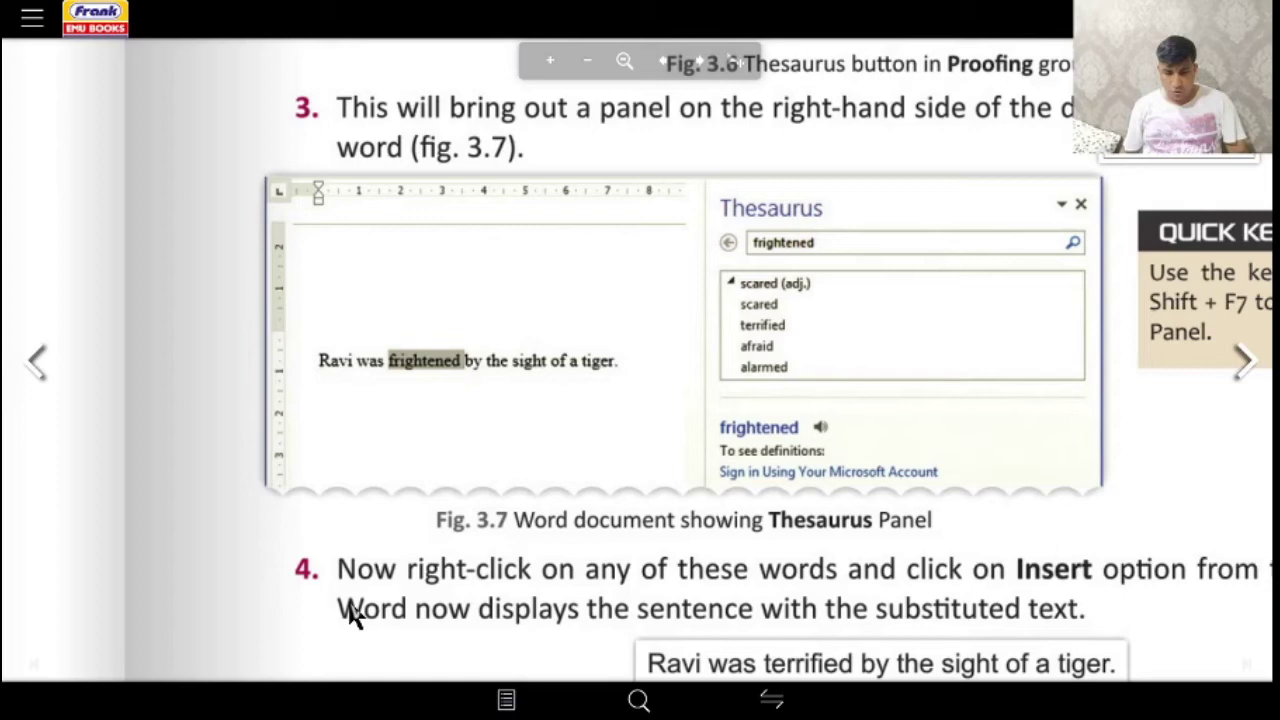
Re-zoom on Fig. 3.6, read the Using the Thesaurus steps, then return to the poem in Word.
left_click(766, 443)
left_click(557, 628)
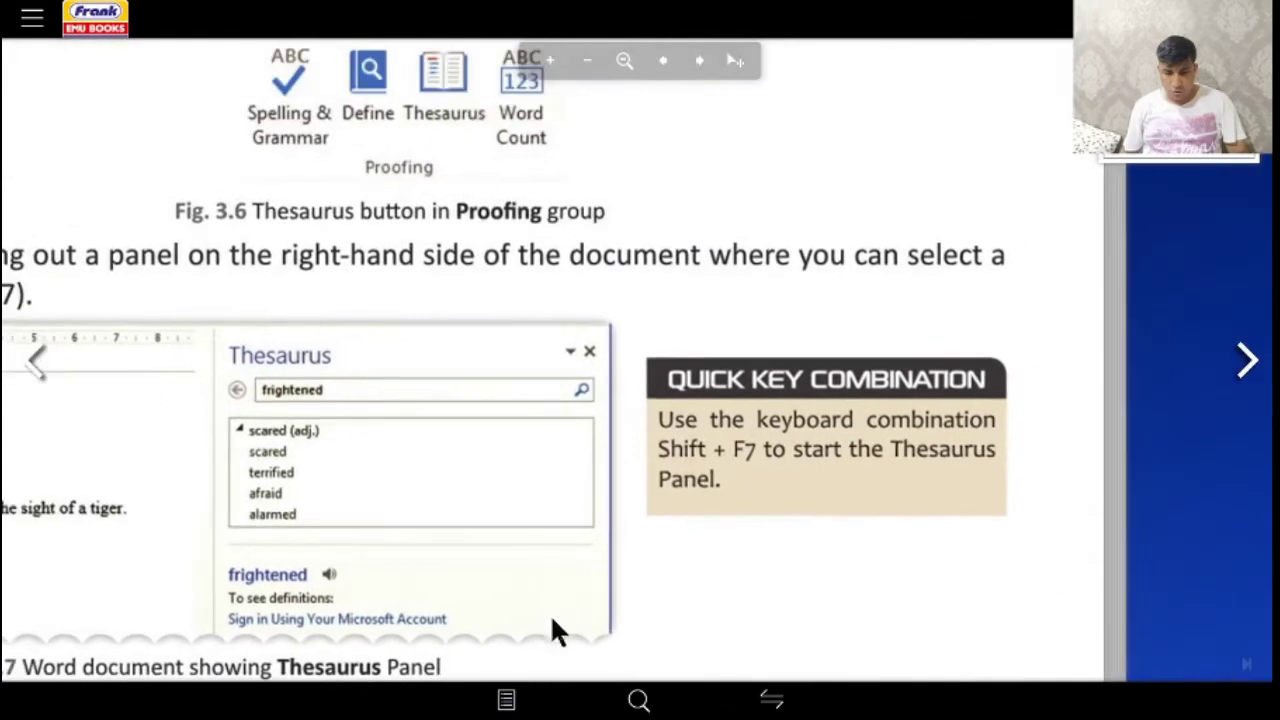
left_click_drag(548, 355, 689, 543)
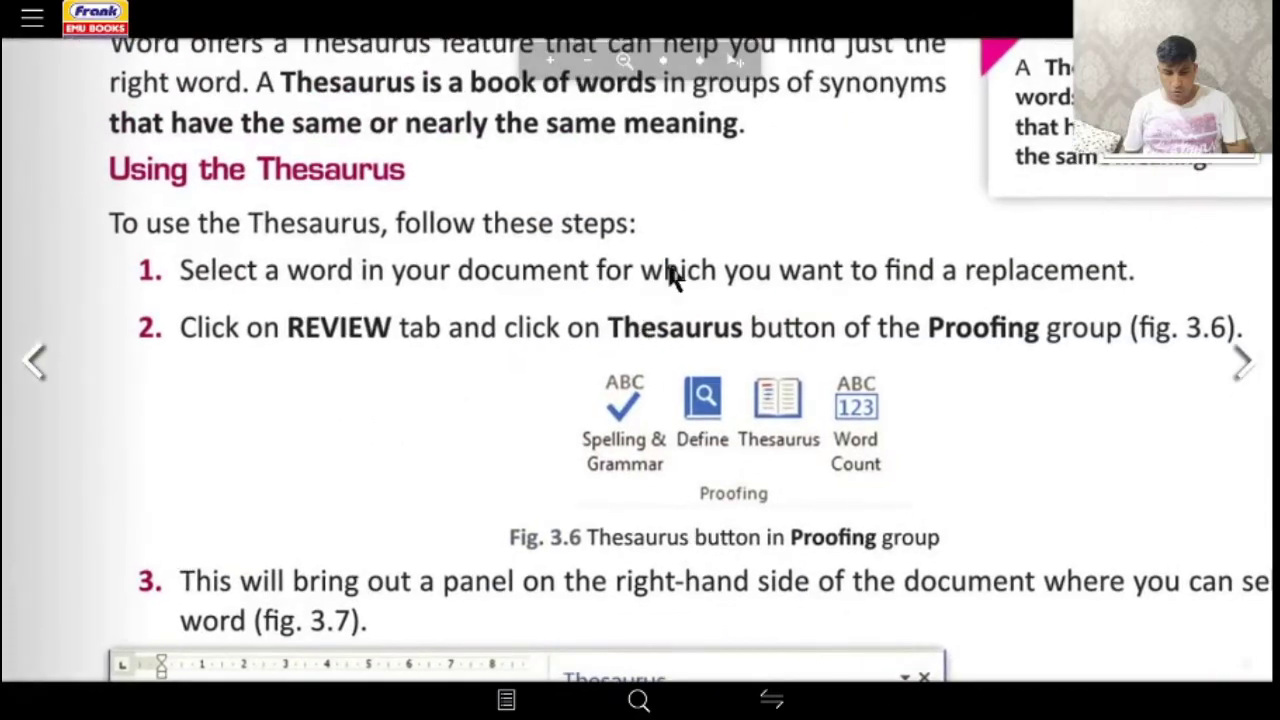
mouse_move(671, 274)
left_mouse_down()
mouse_move(705, 545)
mouse_move(667, 432)
left_mouse_up()
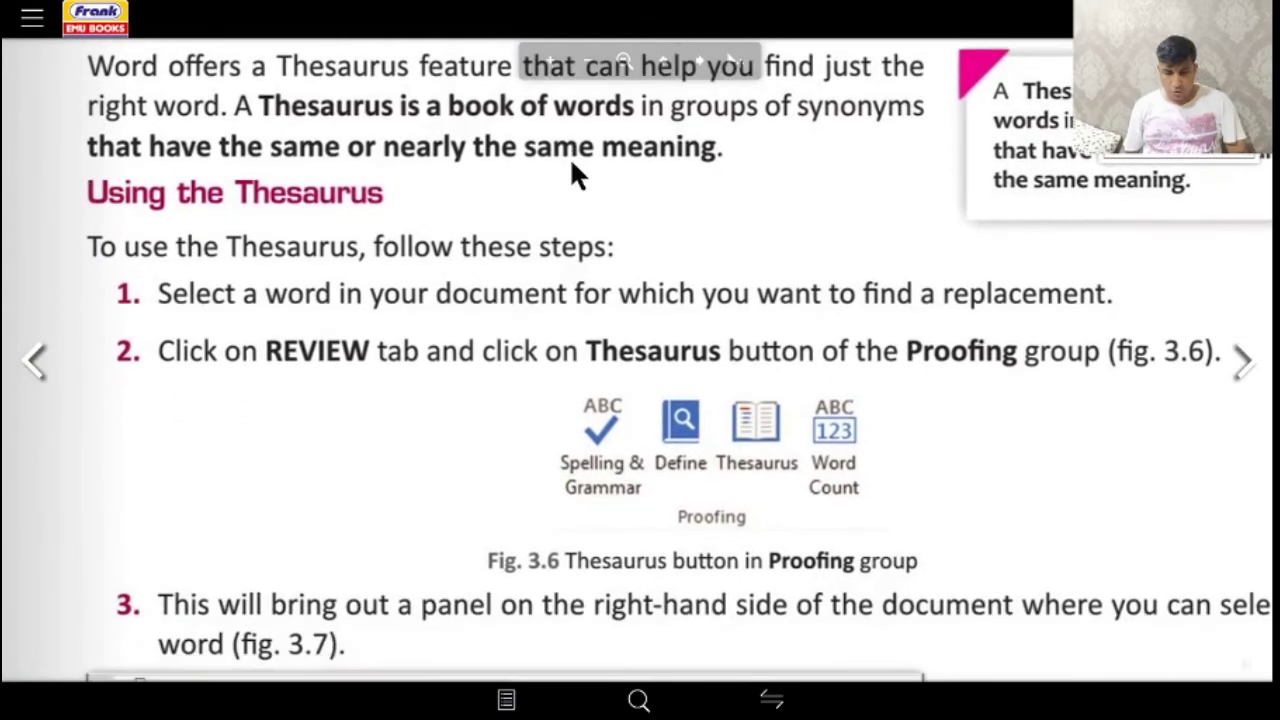
scroll(965, 500, "down", 1)
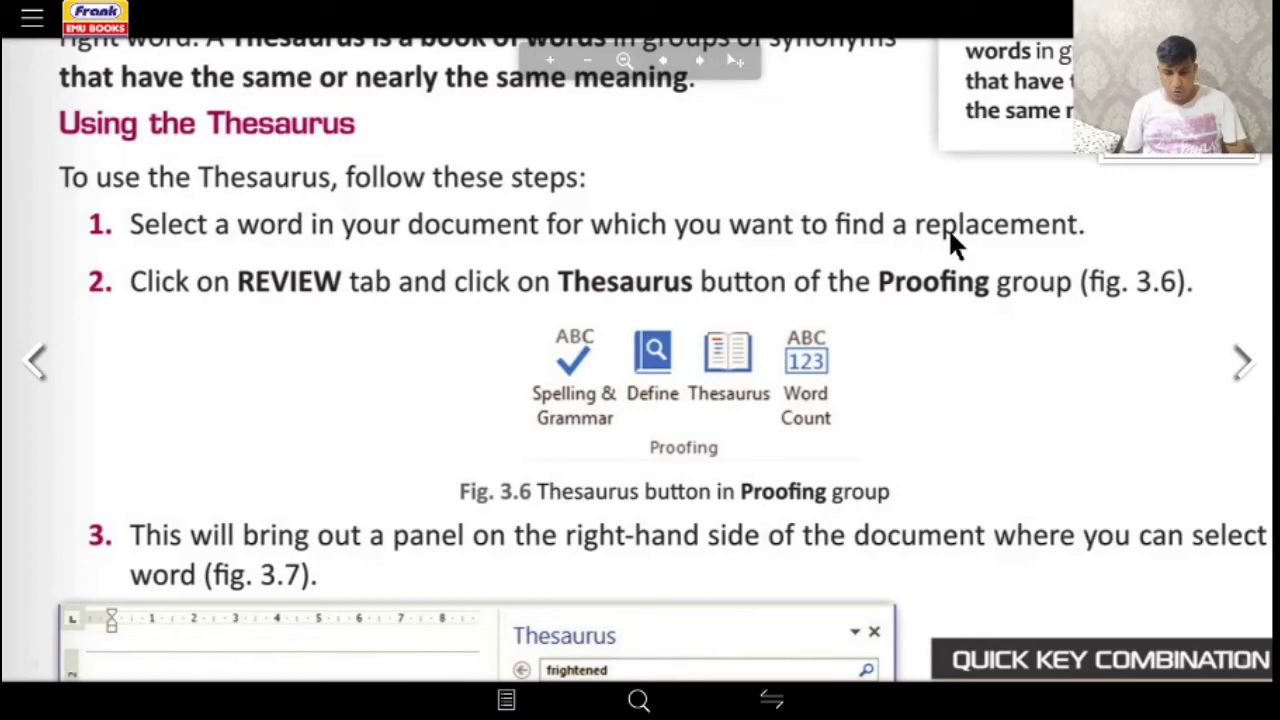
key("super+Tab")
key("super+Tab")
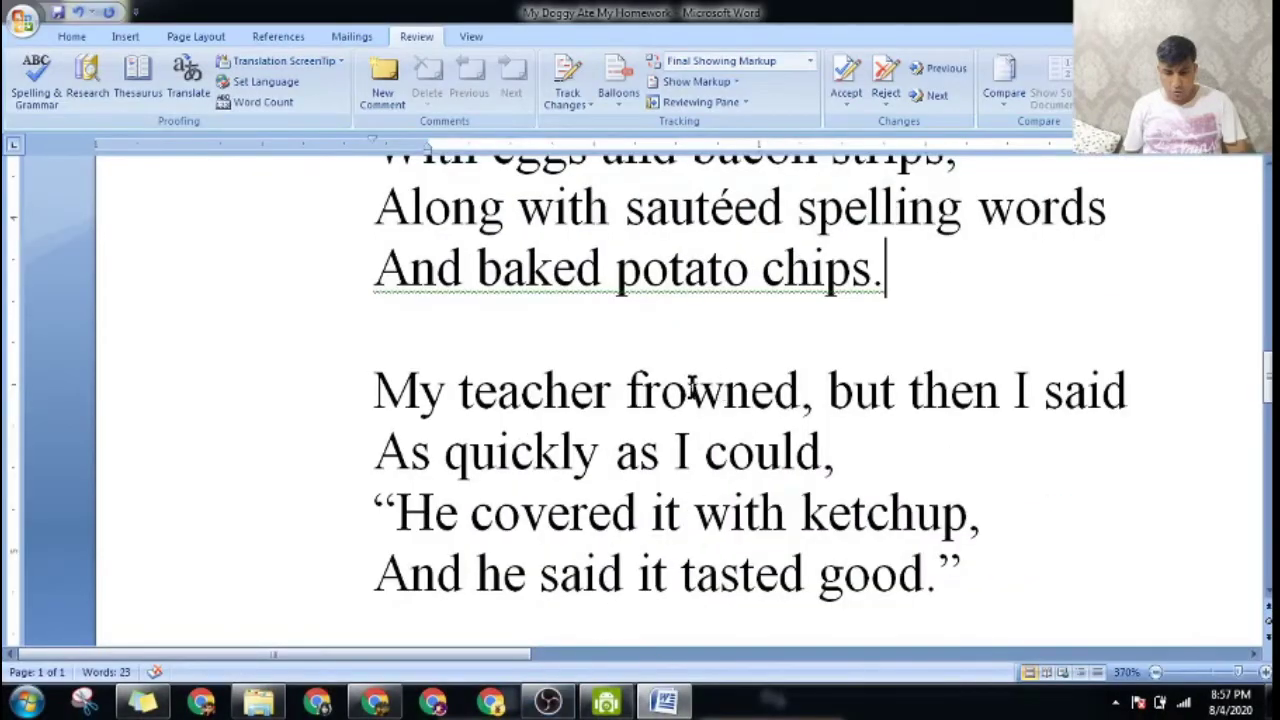
Open the Thesaurus for 'frowned' from its right-click Synonyms menu, listing the related word 'frown'.
left_click_drag(625, 390, 795, 390)
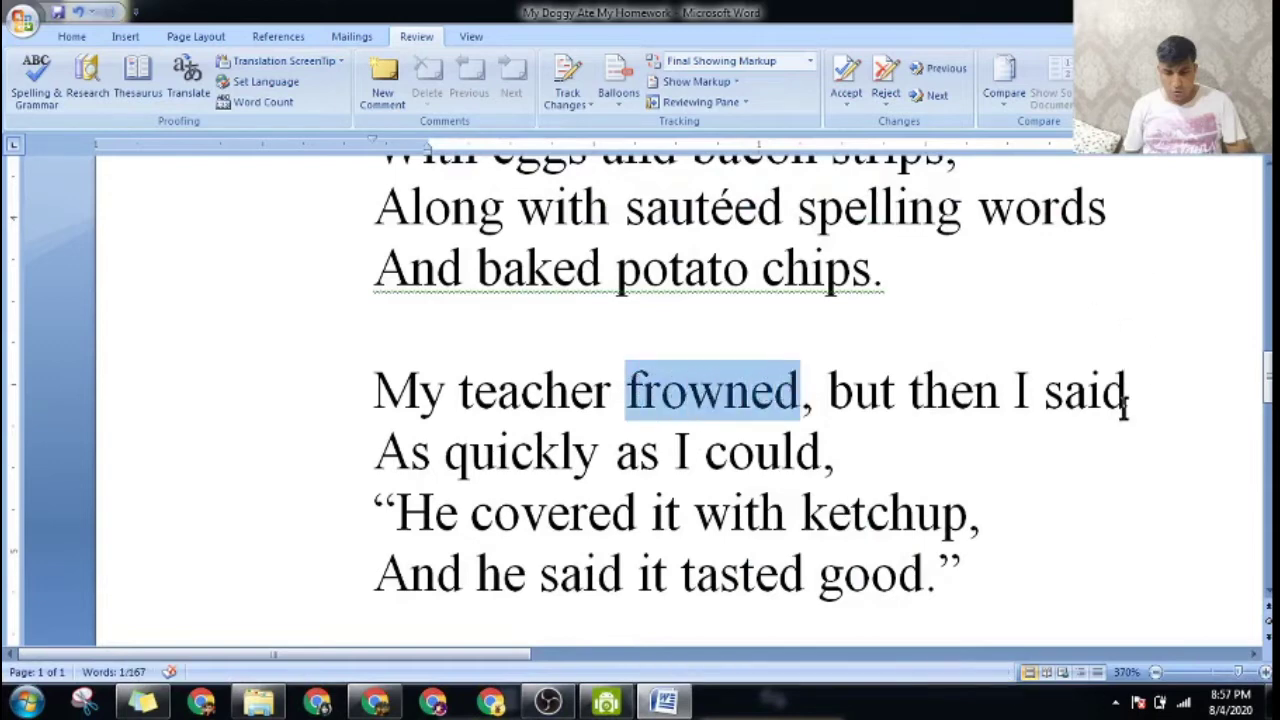
left_click(1122, 483)
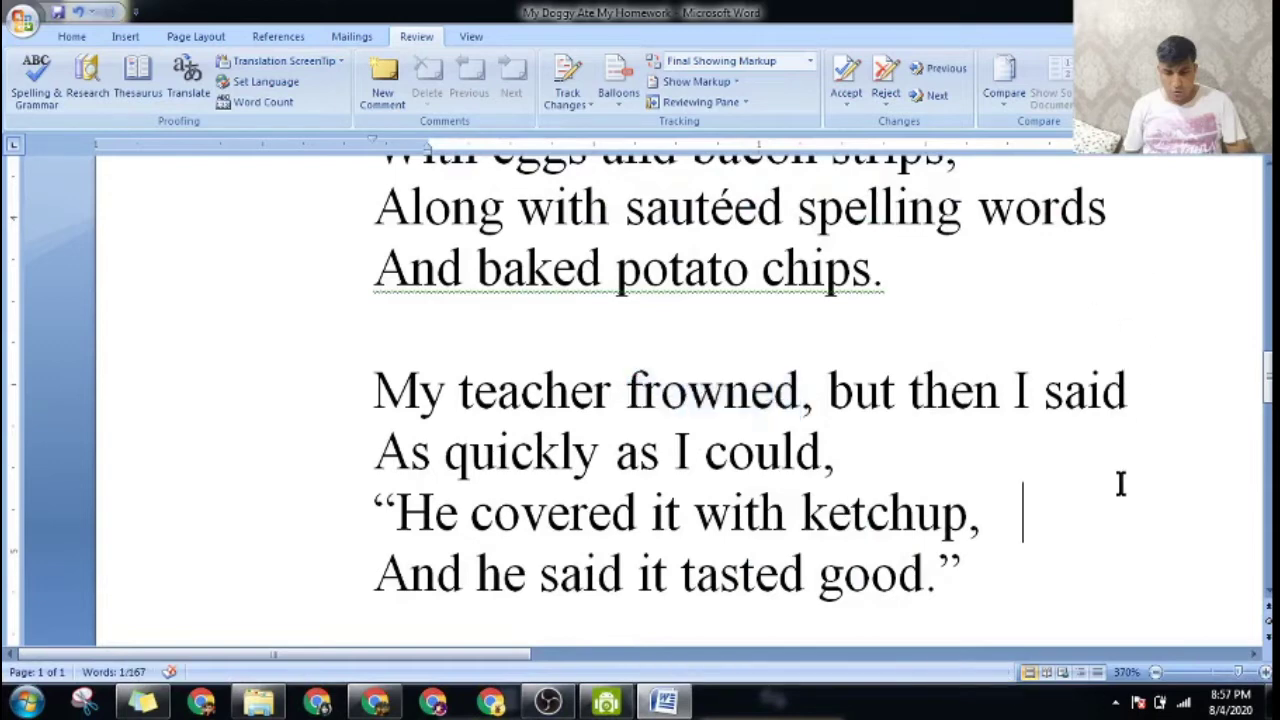
left_click(722, 390)
right_click(707, 396)
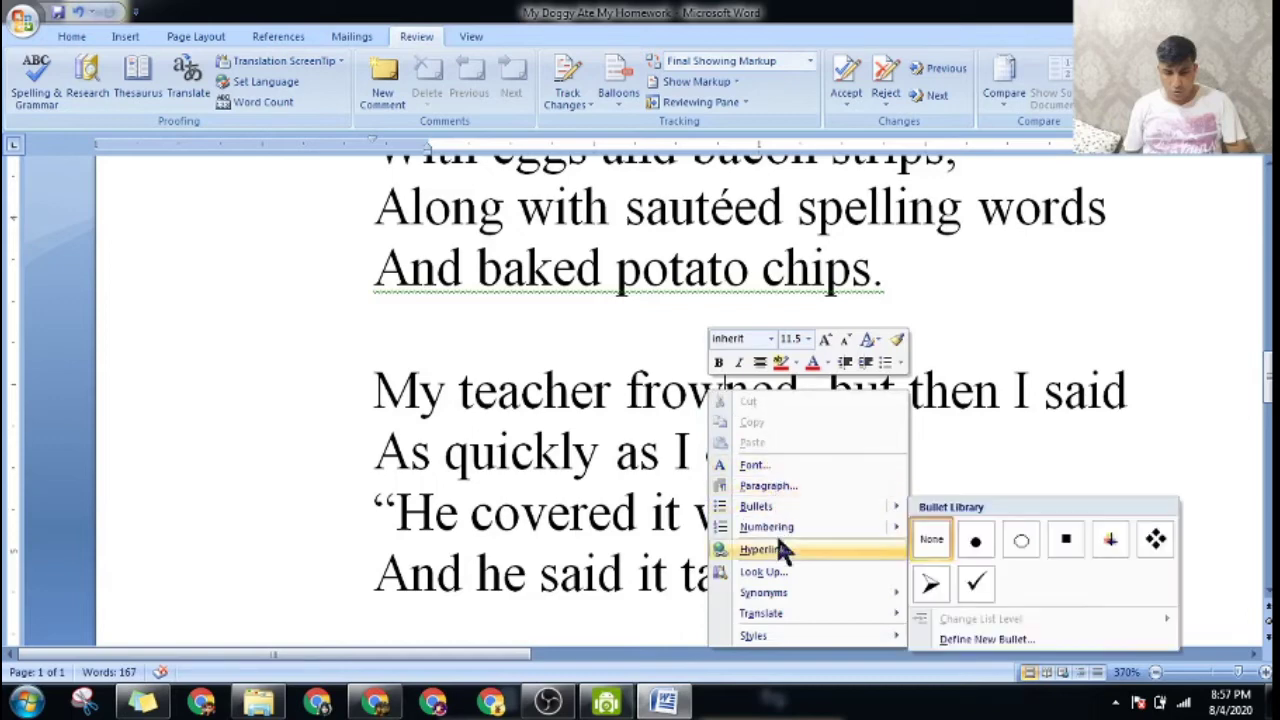
mouse_move(789, 596)
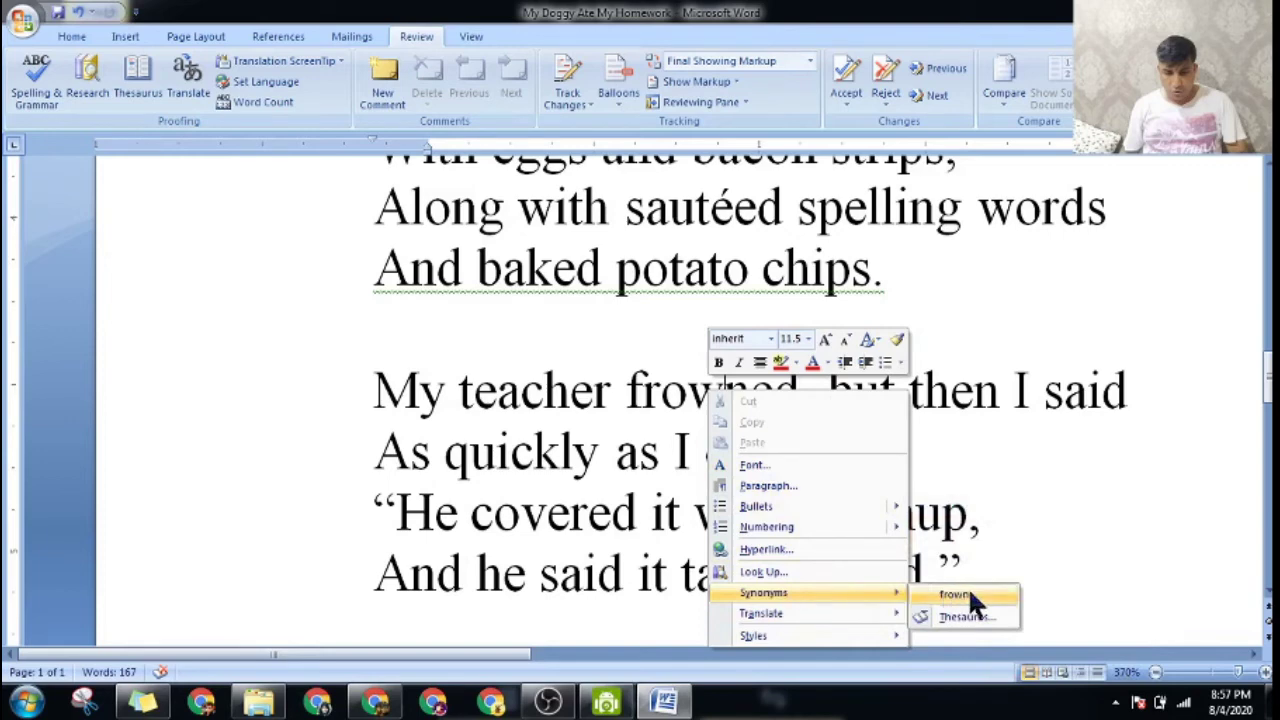
left_click(968, 616)
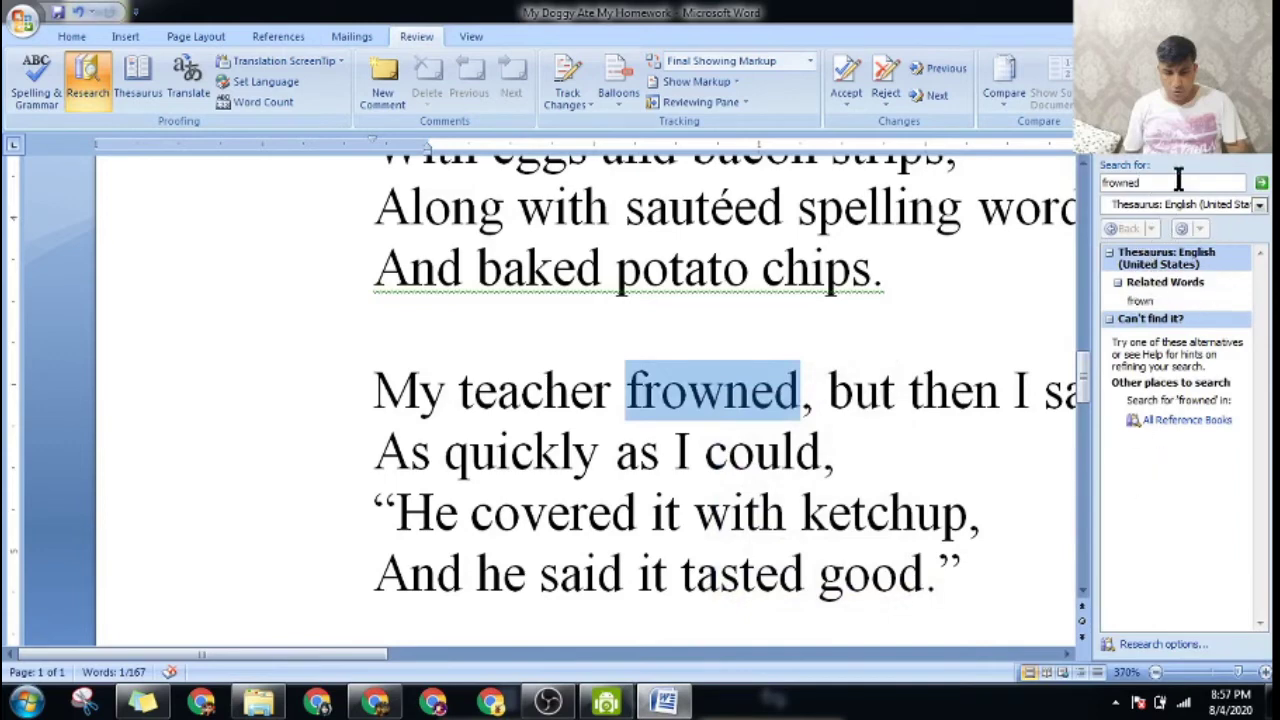
mouse_move(1153, 302)
Select 'covered' and view its Synonyms suggestions, such as enclosed, roofed and sheltered, without replacing it.
left_click(993, 478)
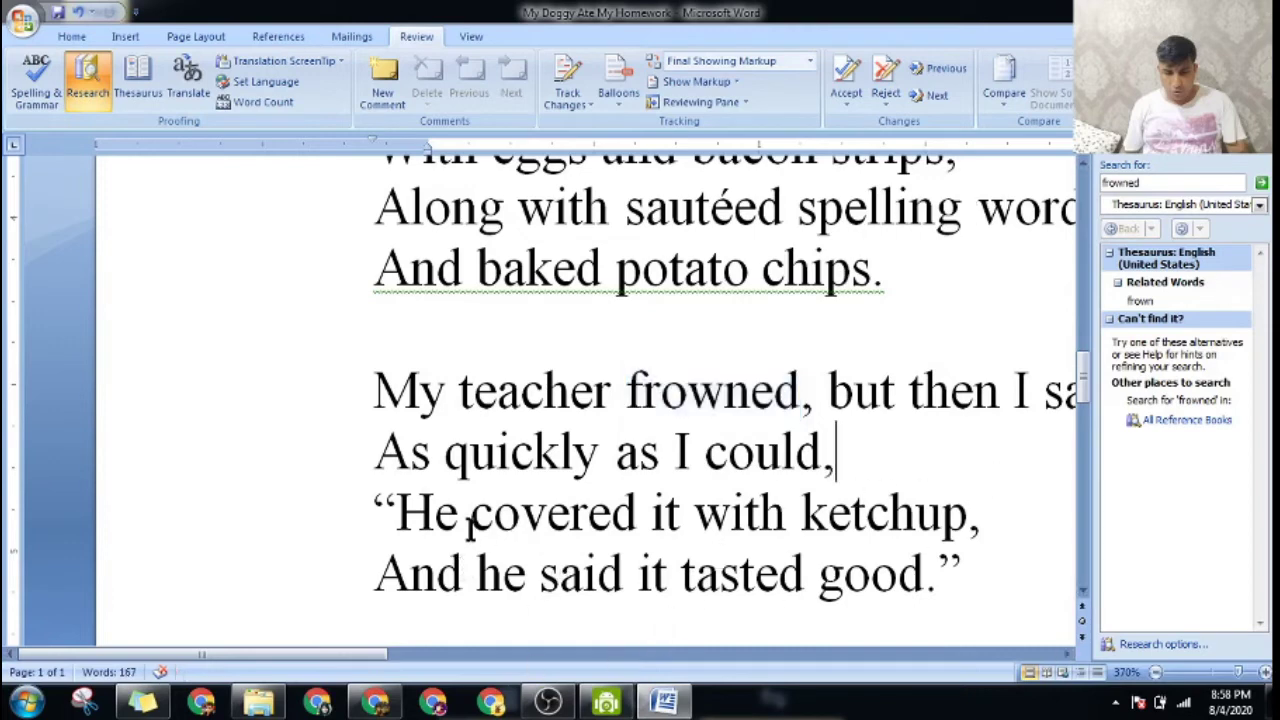
left_click_drag(470, 515, 630, 515)
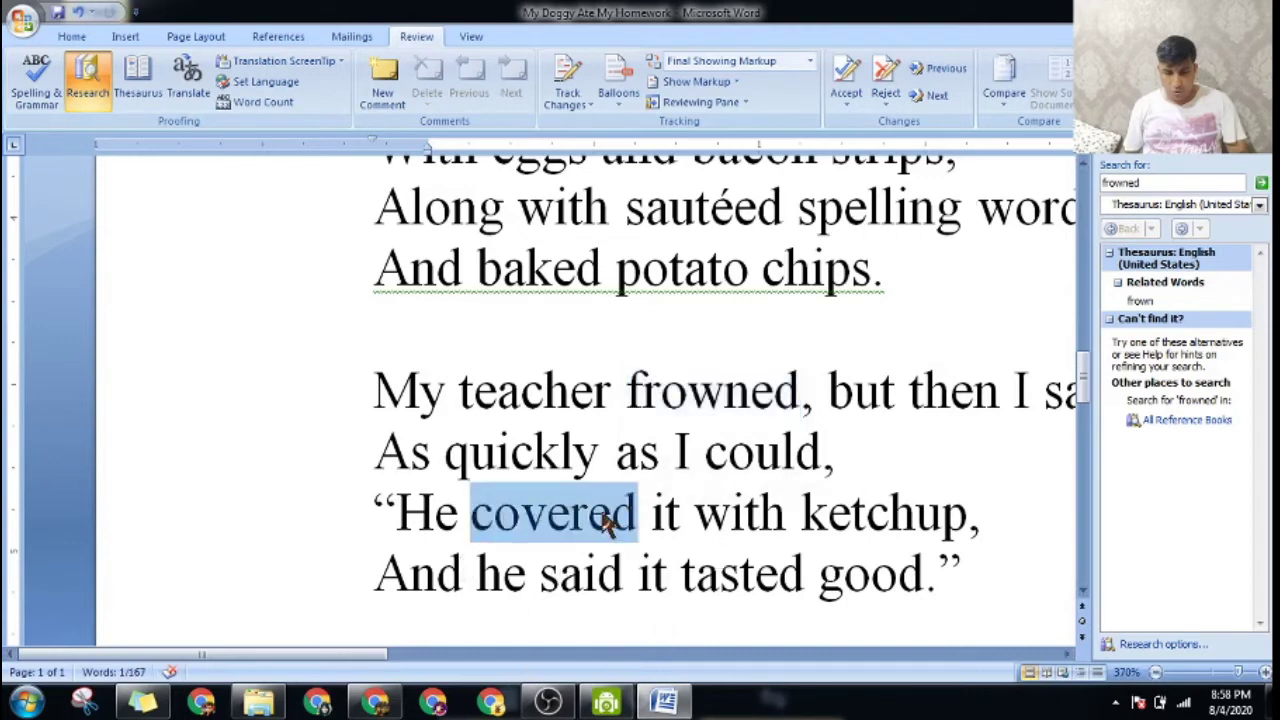
right_click(606, 520)
mouse_move(705, 456)
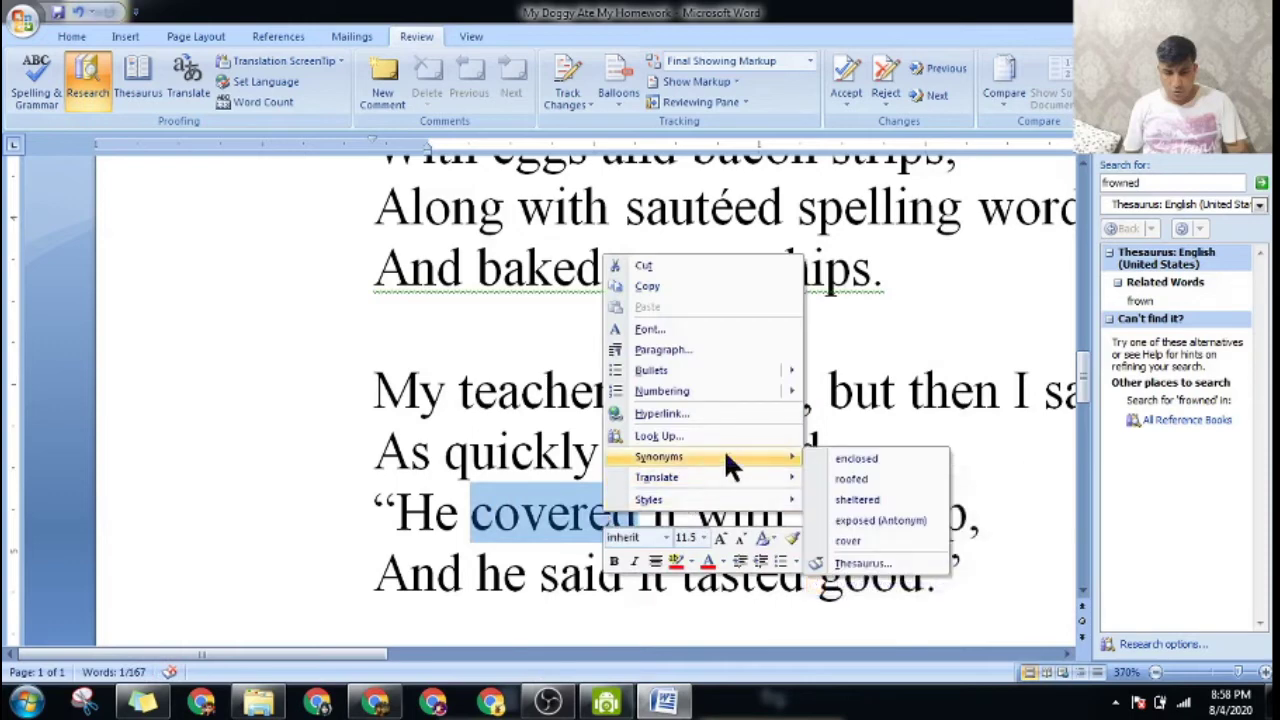
left_click(266, 503)
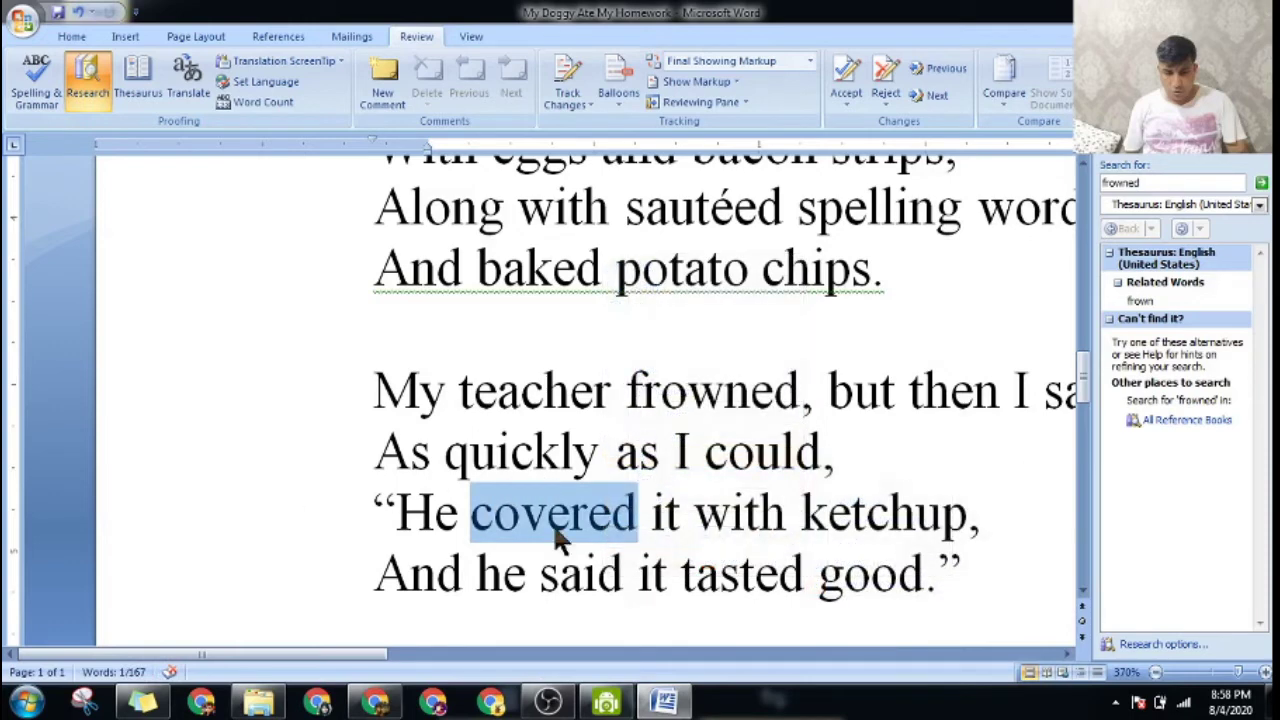
right_click(572, 524)
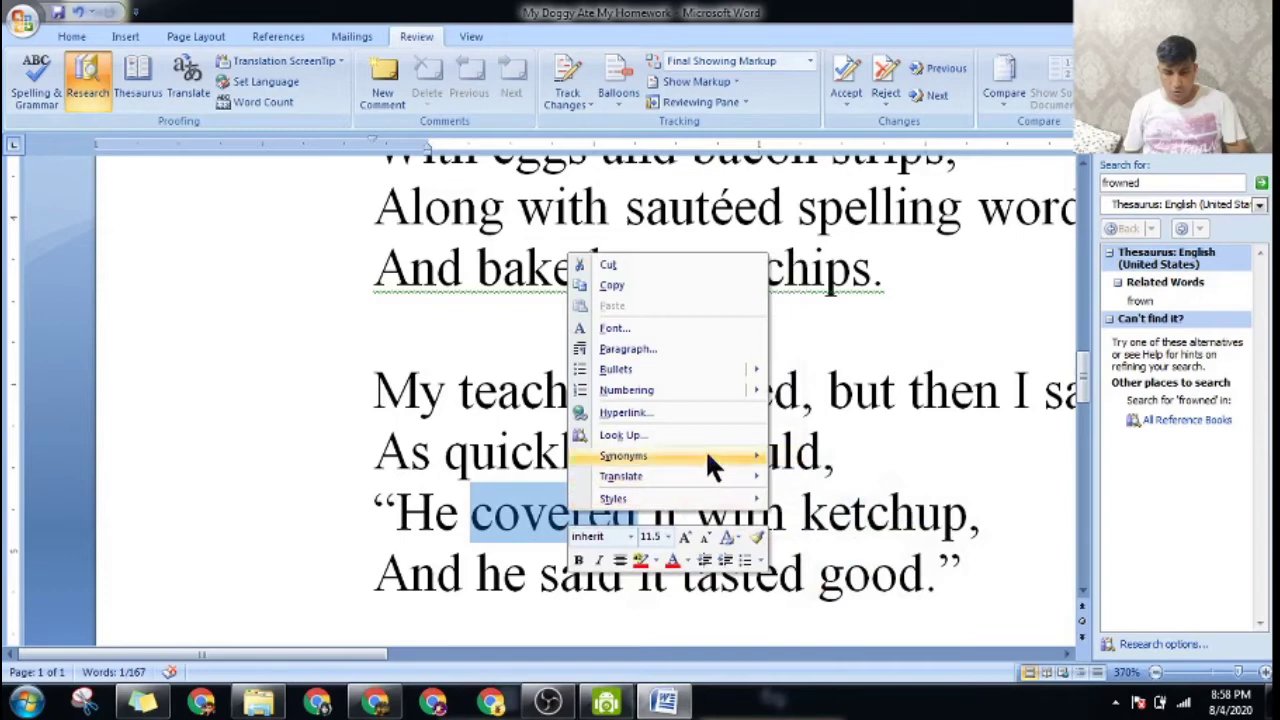
mouse_move(707, 458)
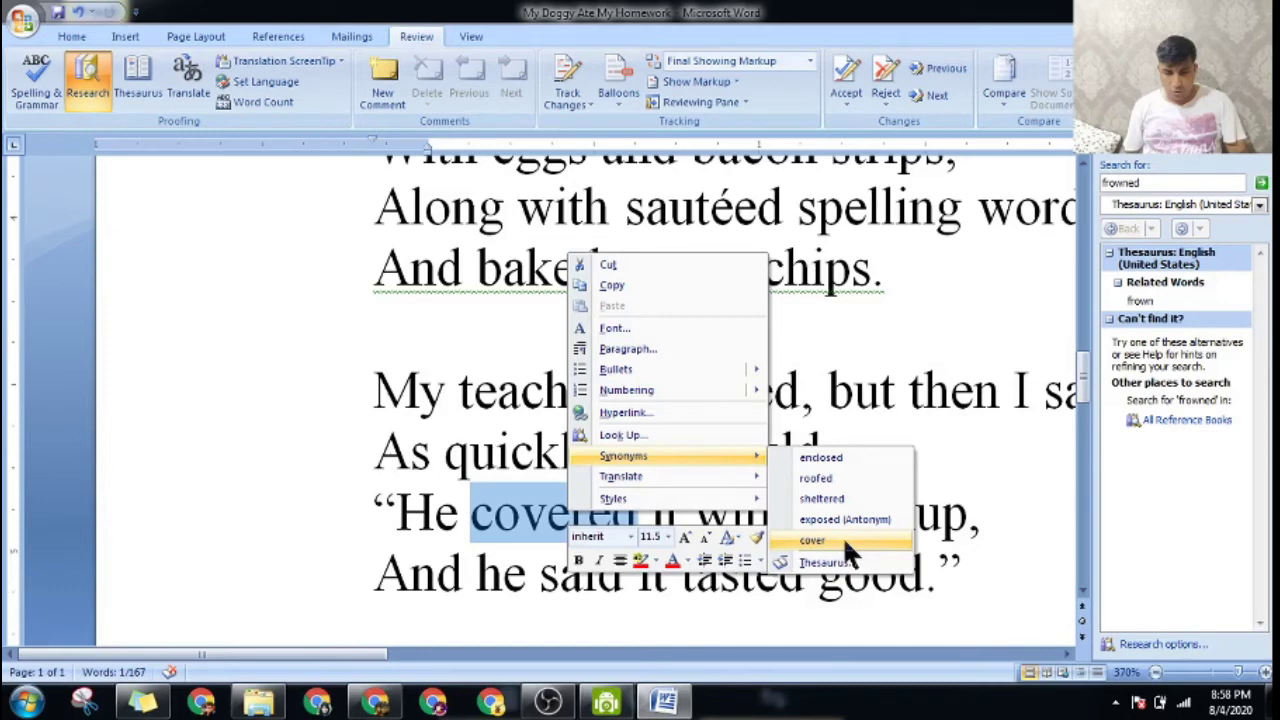
left_click(392, 706)
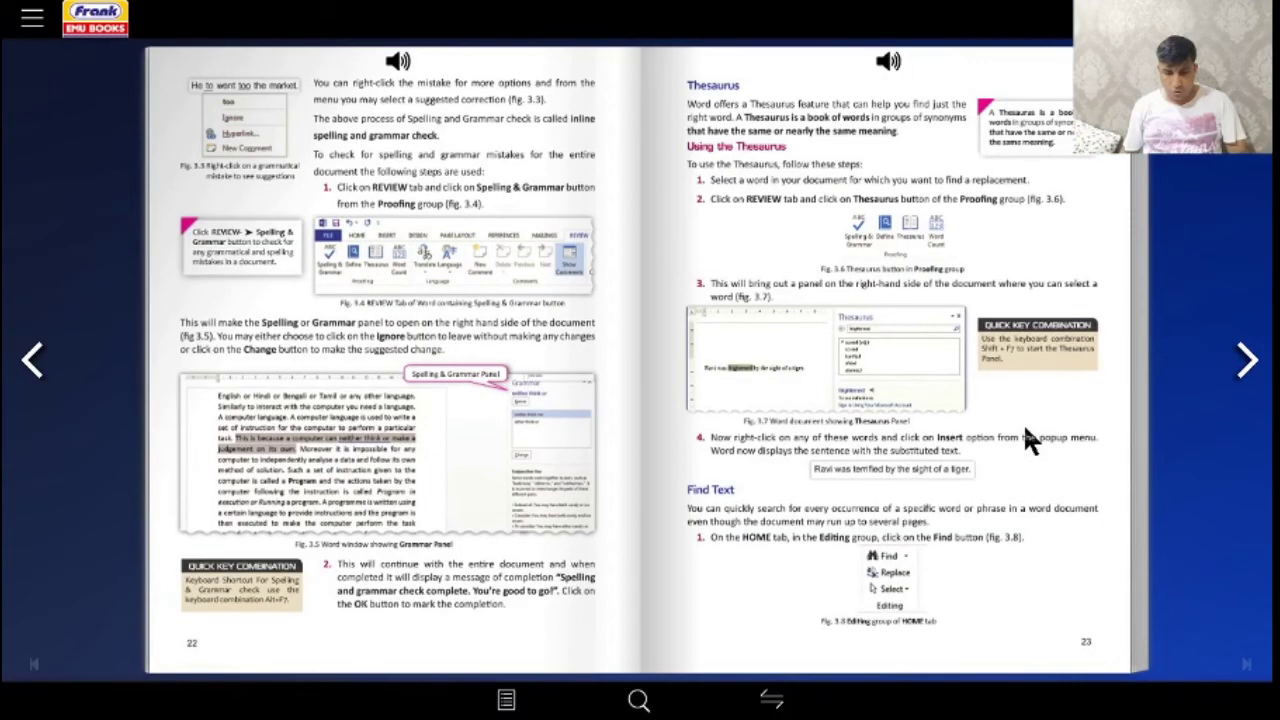
Zoom into the textbook's Using the Thesaurus steps, glance at Word, and return to pages 22–23.
double_click(1025, 432)
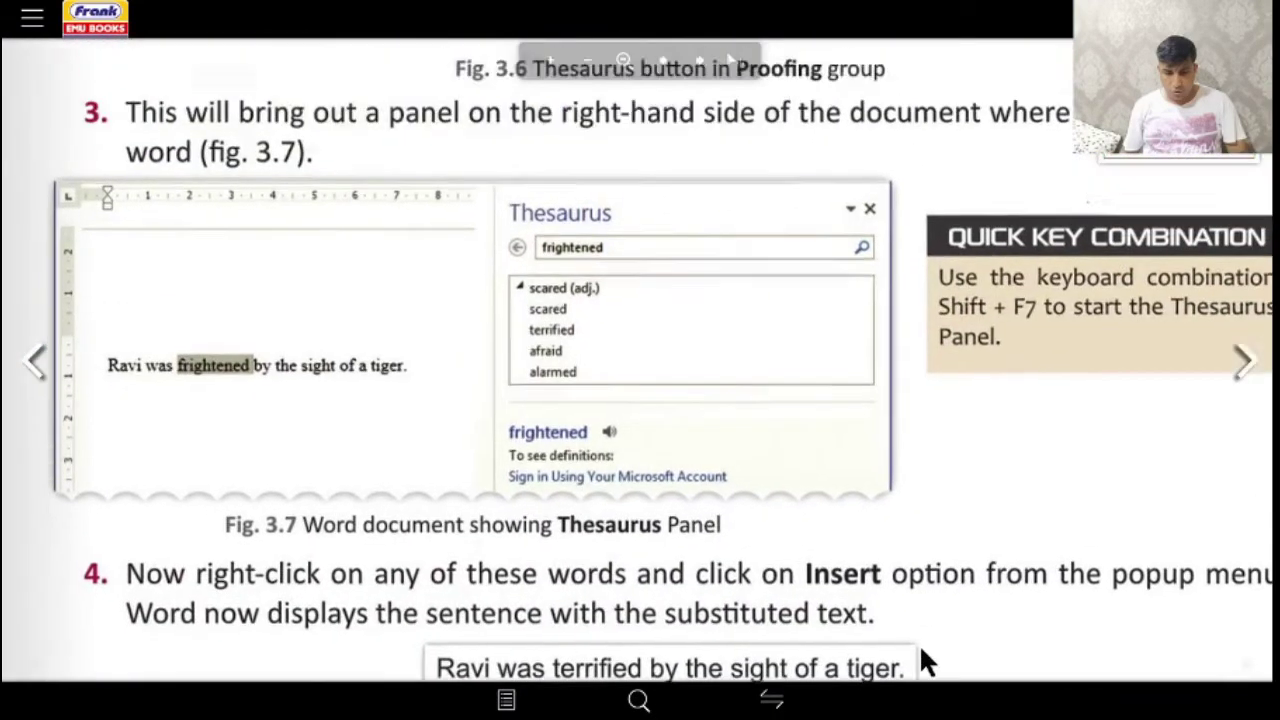
left_click_drag(829, 320, 832, 528)
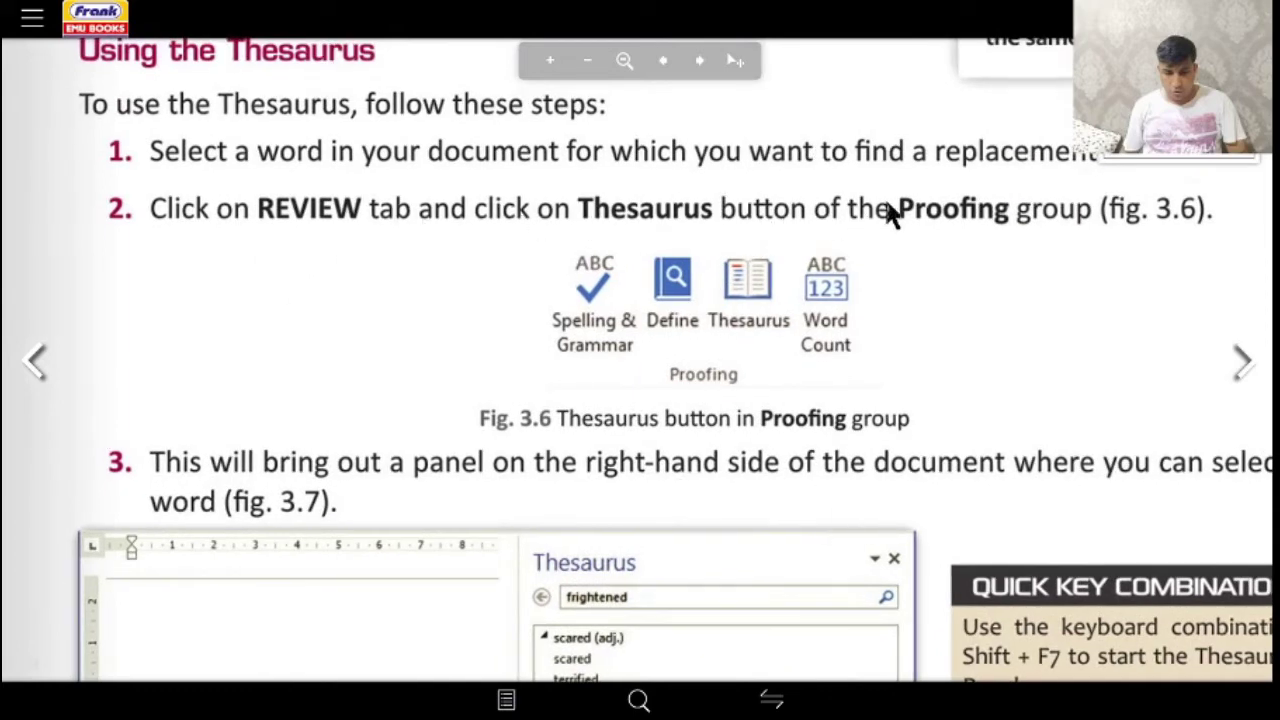
key("super+Tab")
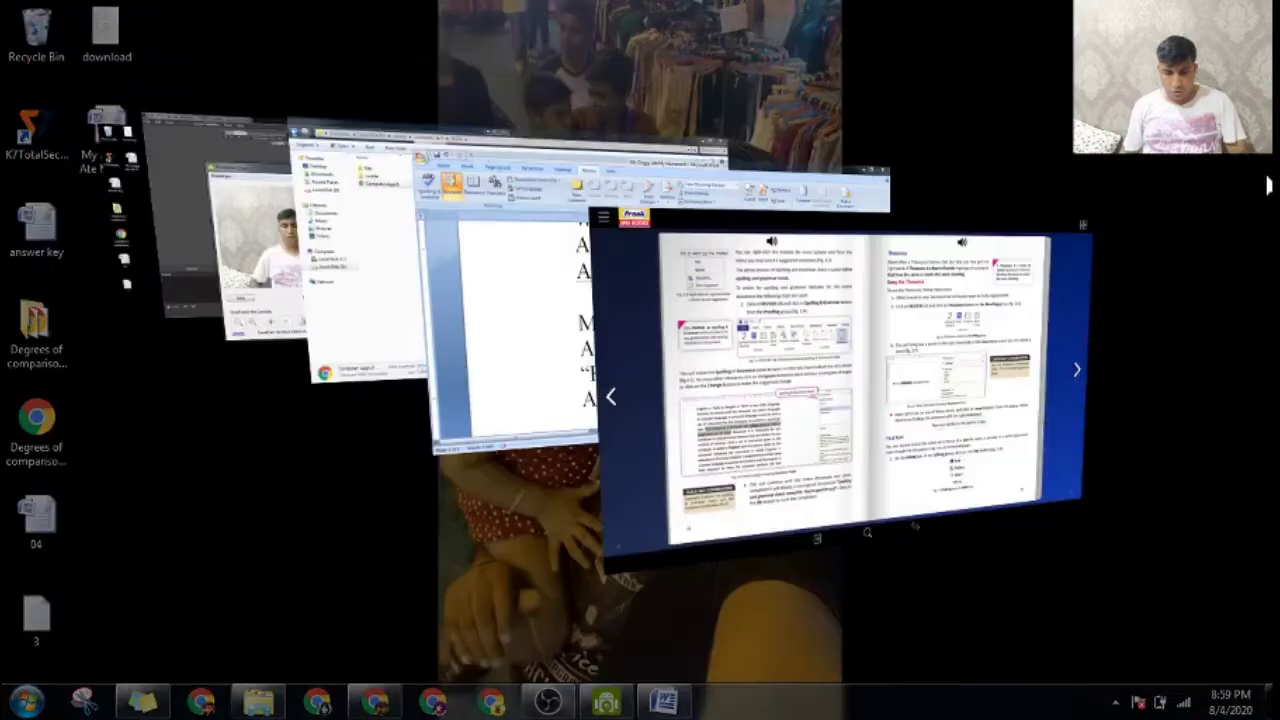
key("super+Tab")
left_click(204, 340)
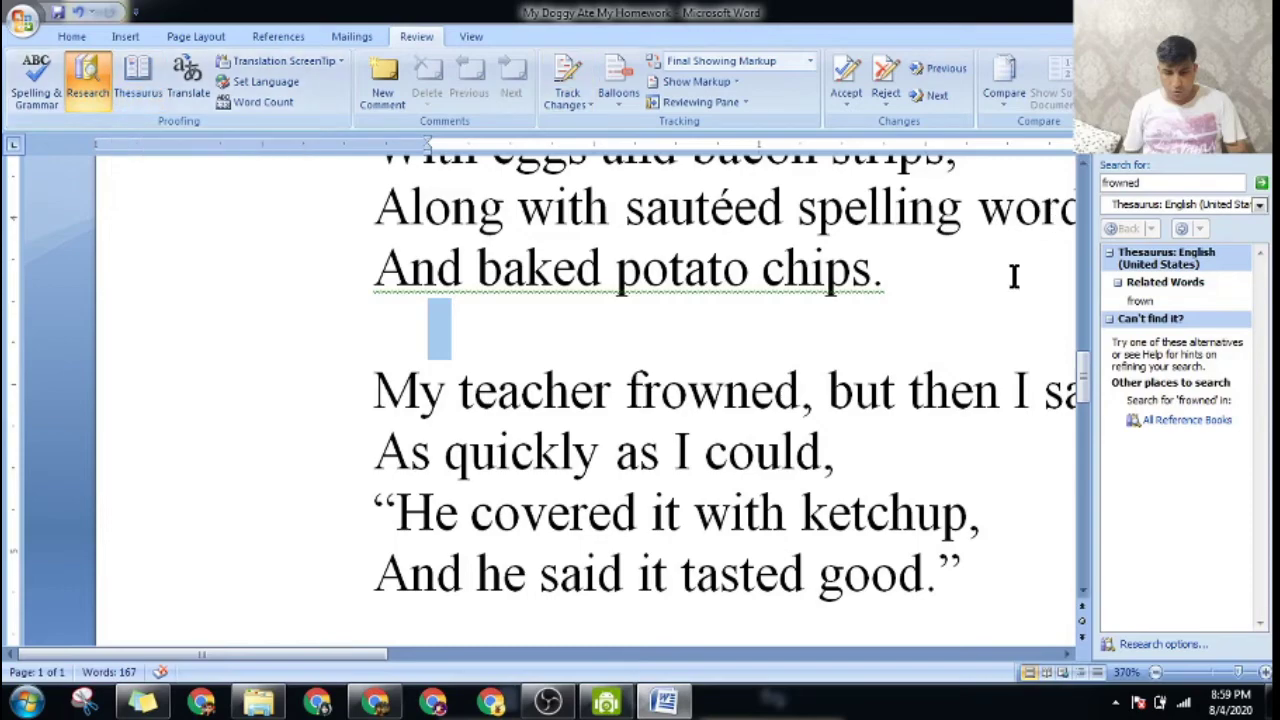
key("super+Tab")
key("super+Tab")
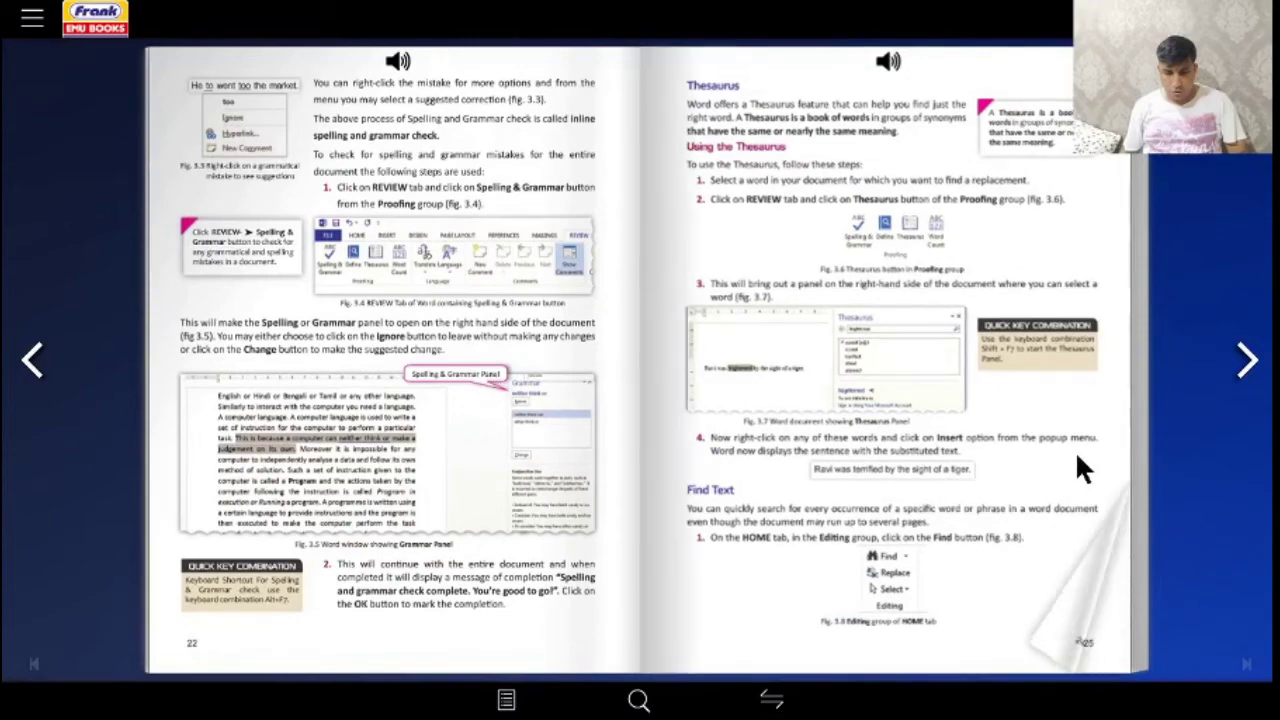
Page forward and back, then zoom into the Find Text section beside Fig. 3.8.
left_click(1078, 466)
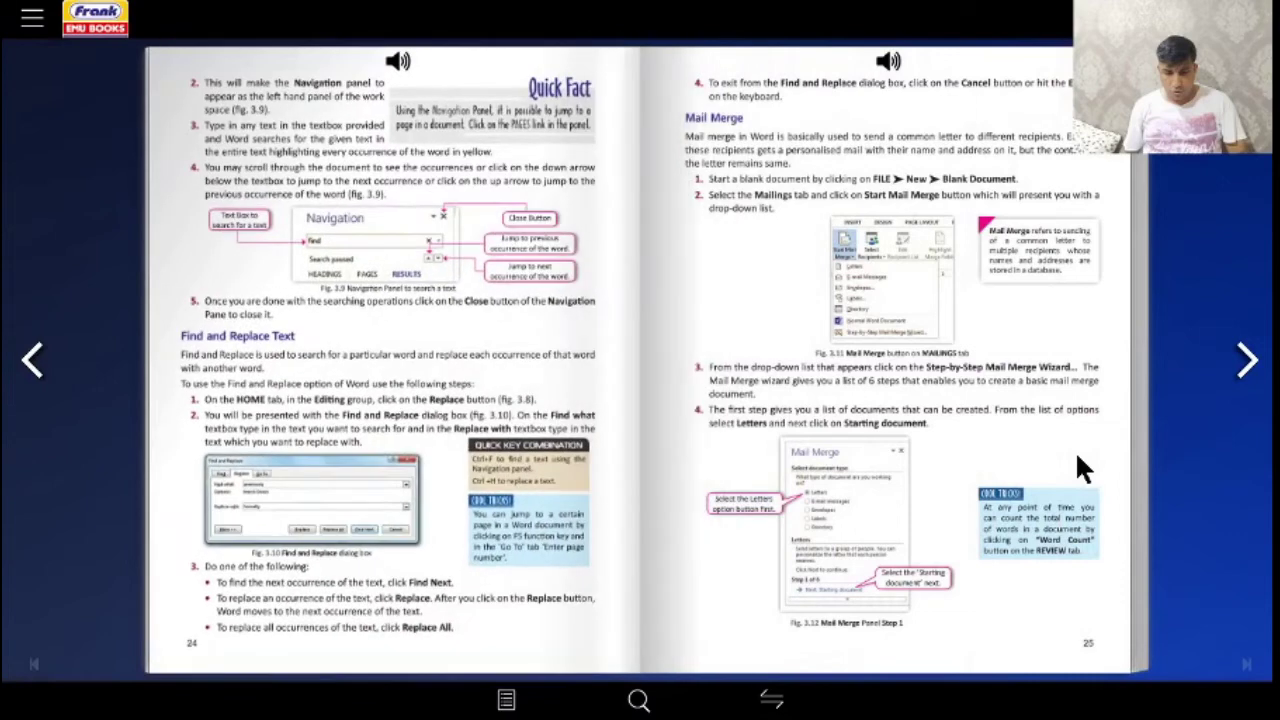
left_click(36, 358)
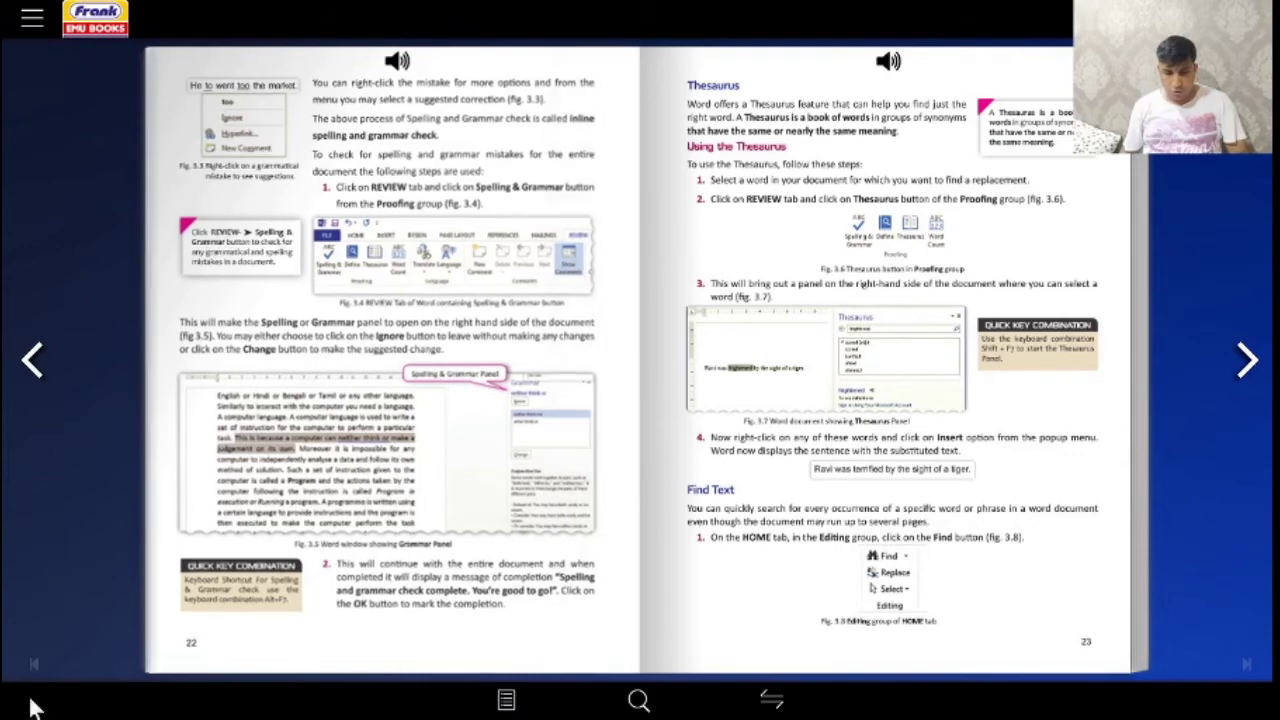
double_click(1035, 578)
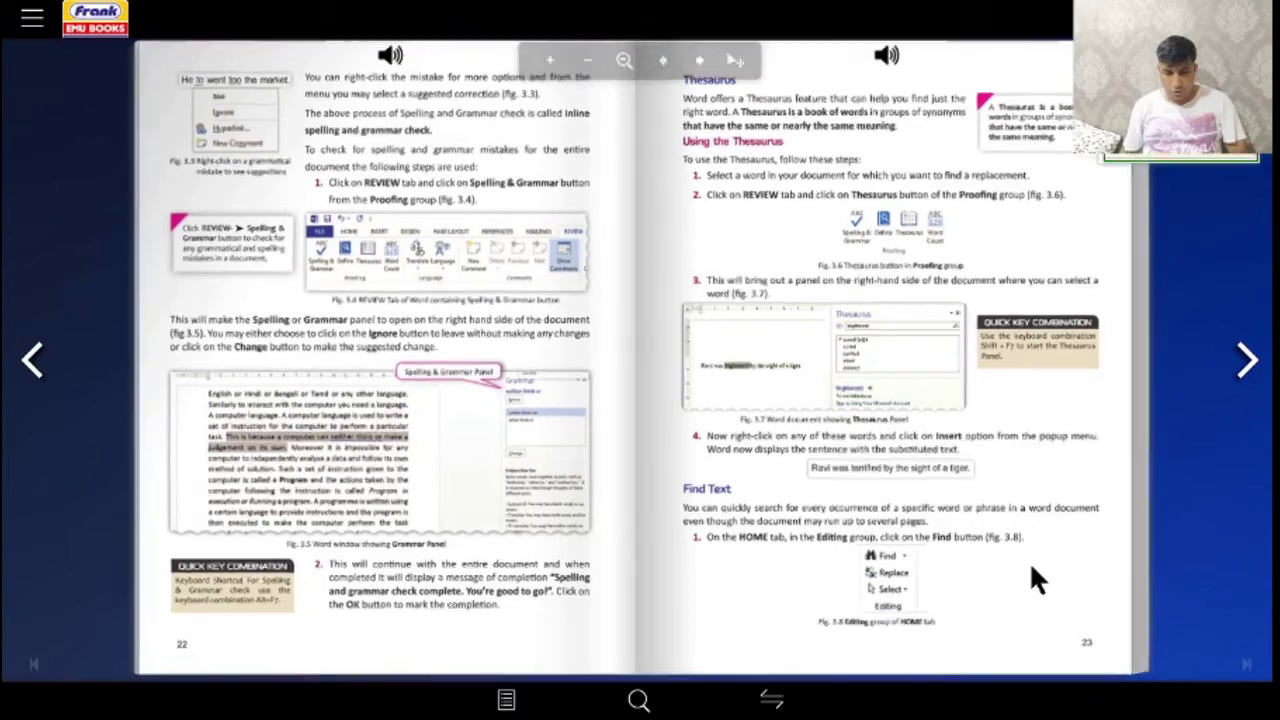
mouse_move(935, 598)
left_mouse_down()
mouse_move(995, 505)
mouse_move(951, 490)
left_mouse_up()
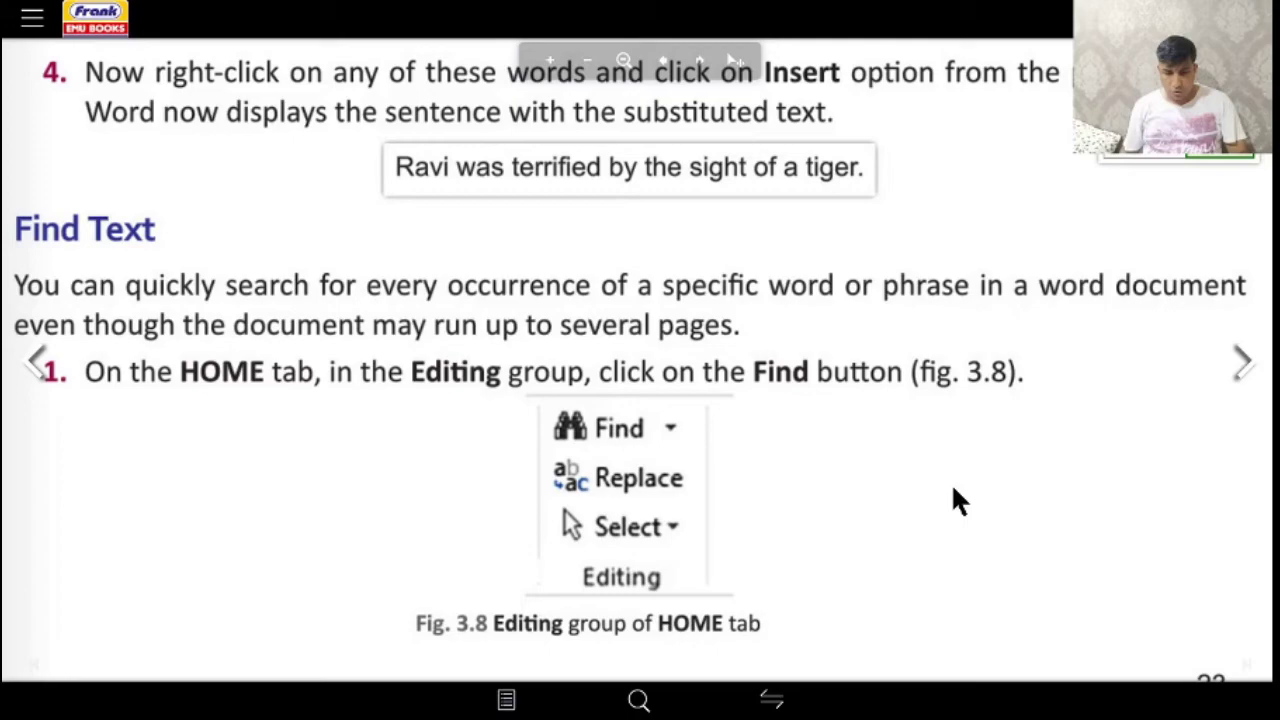
Switch from the e-book back to the Word poem using Flip 3D.
key("super+Tab")
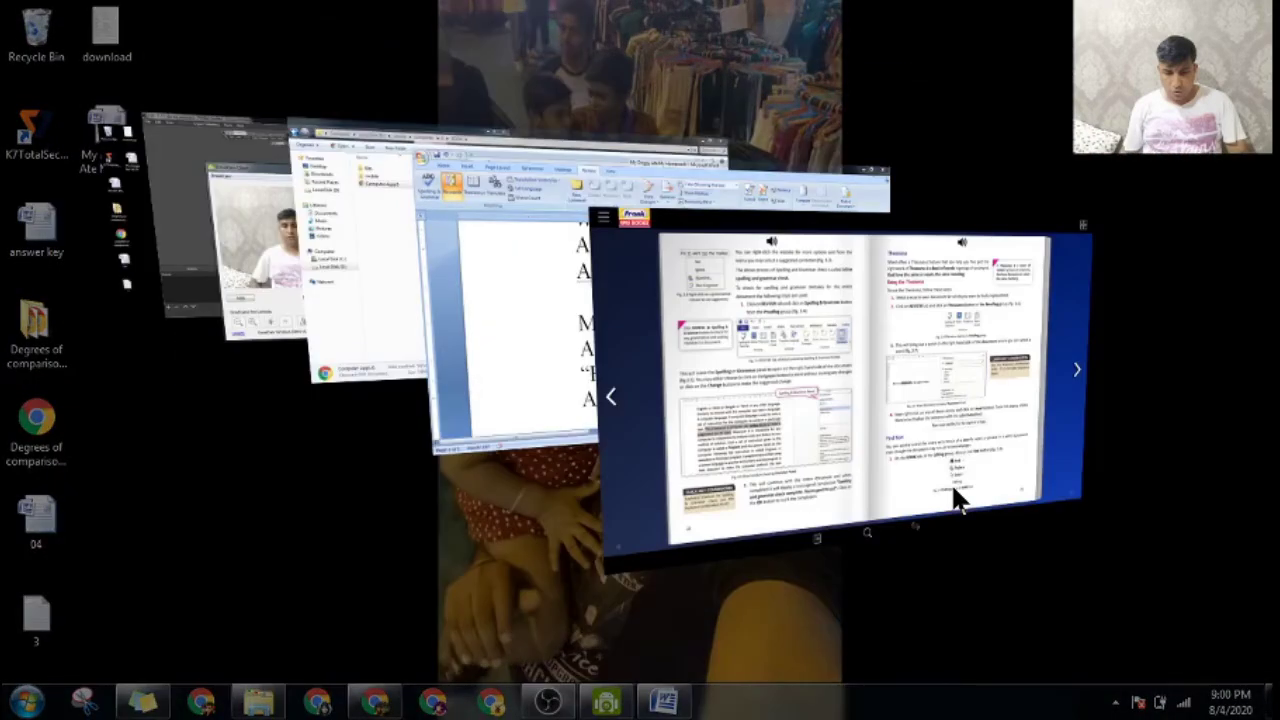
Close the Research pane and zoom the poem out to 180% to reveal the final stanza.
key("super+Tab")
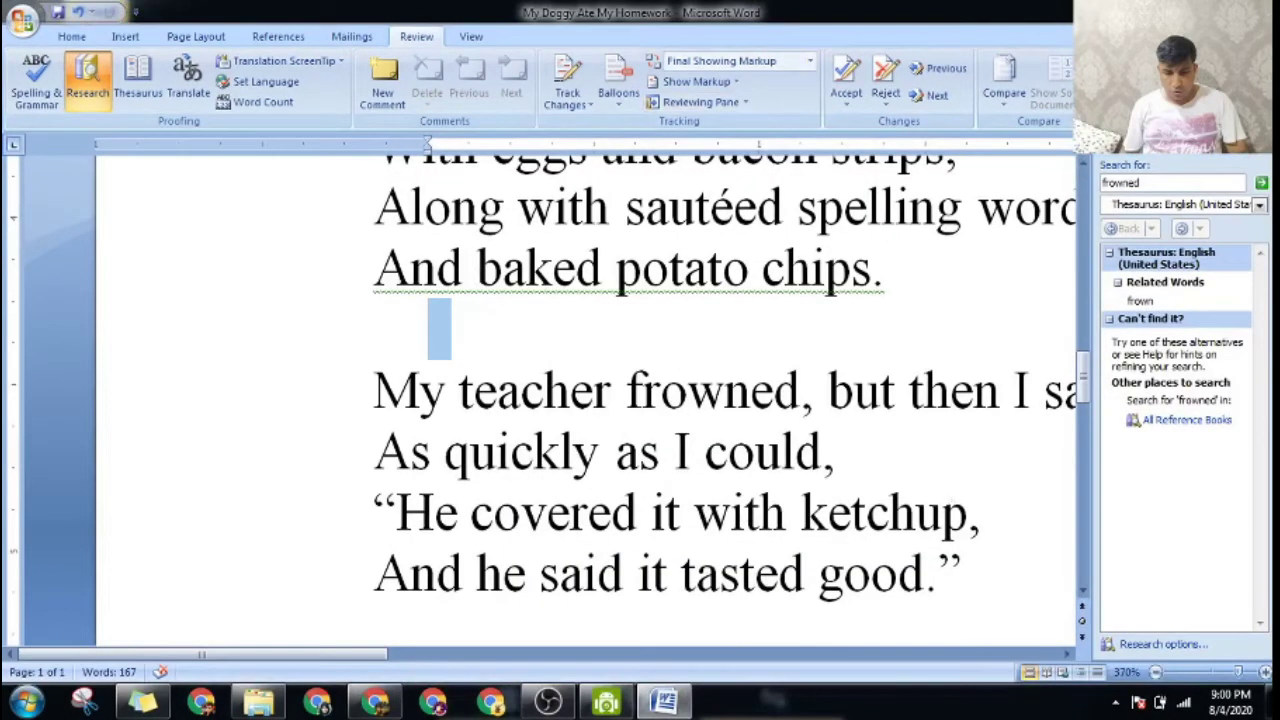
left_click(1266, 159)
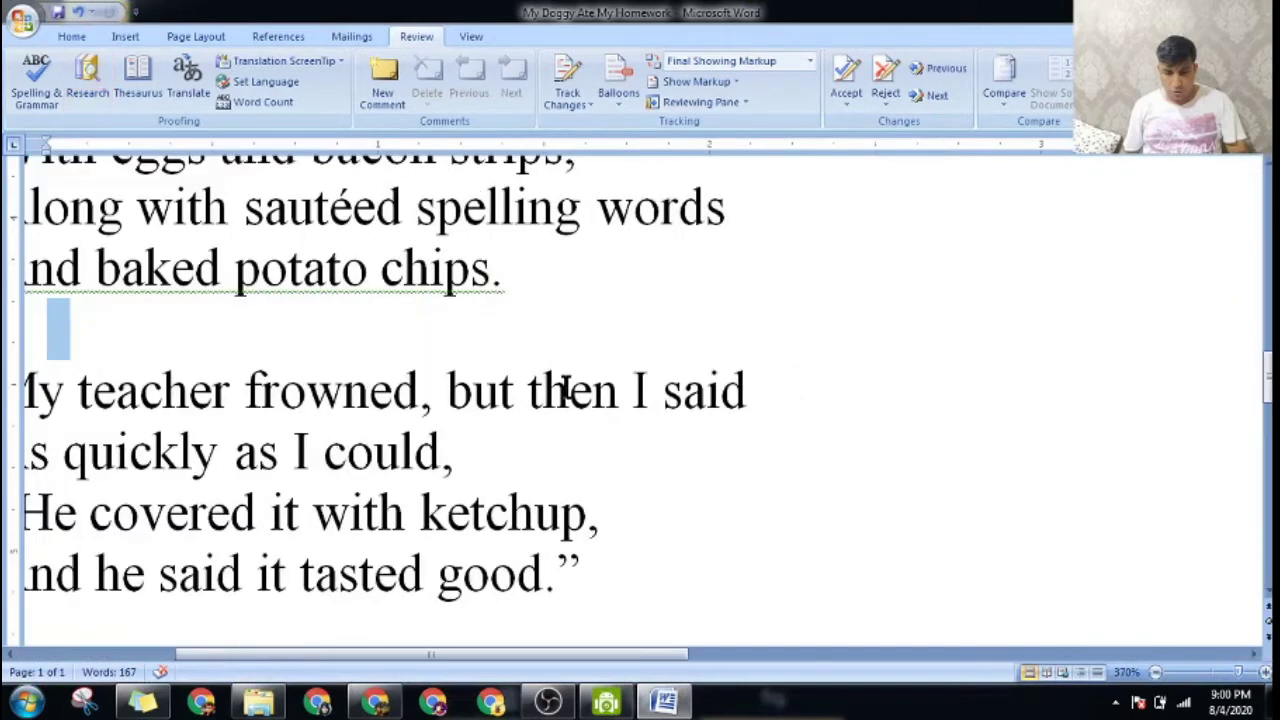
left_click(1155, 672)
left_click(1155, 672)
left_click(1155, 672)
left_click(1155, 672)
left_click(1155, 672)
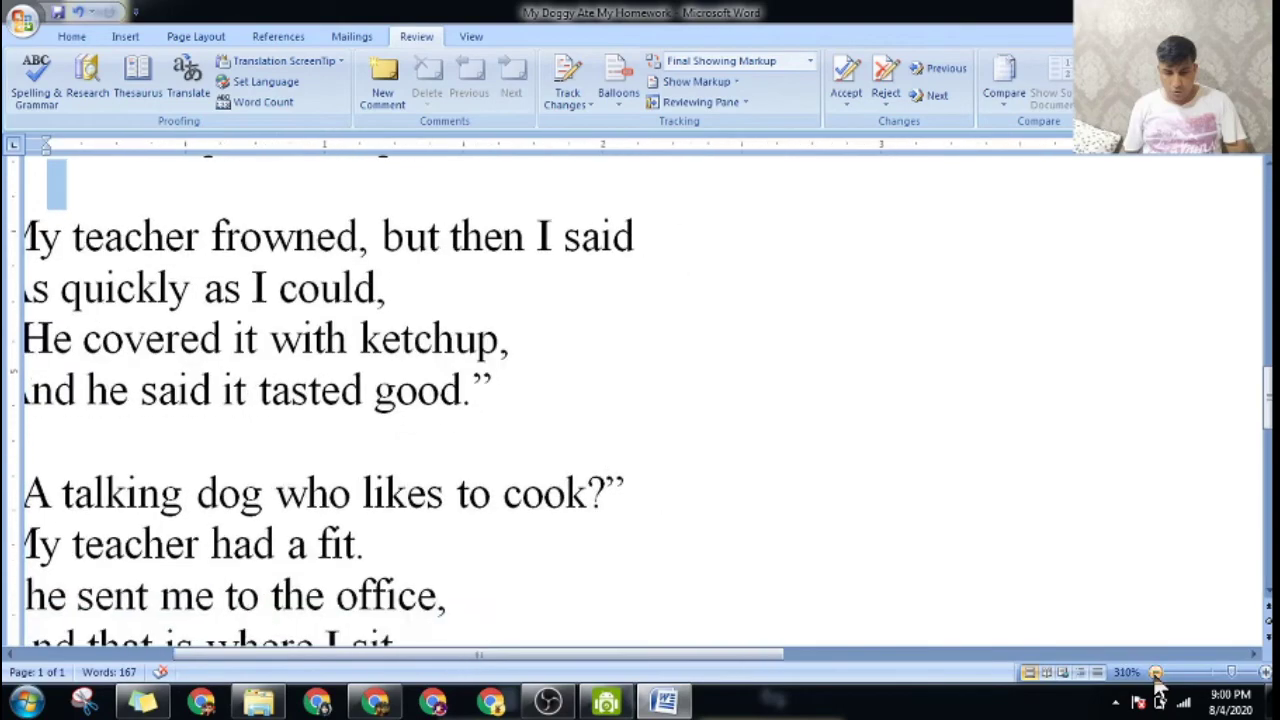
left_click(1155, 672)
left_click(1155, 672)
left_click(1155, 672)
left_click(1155, 672)
left_click(1155, 672)
left_click(1155, 672)
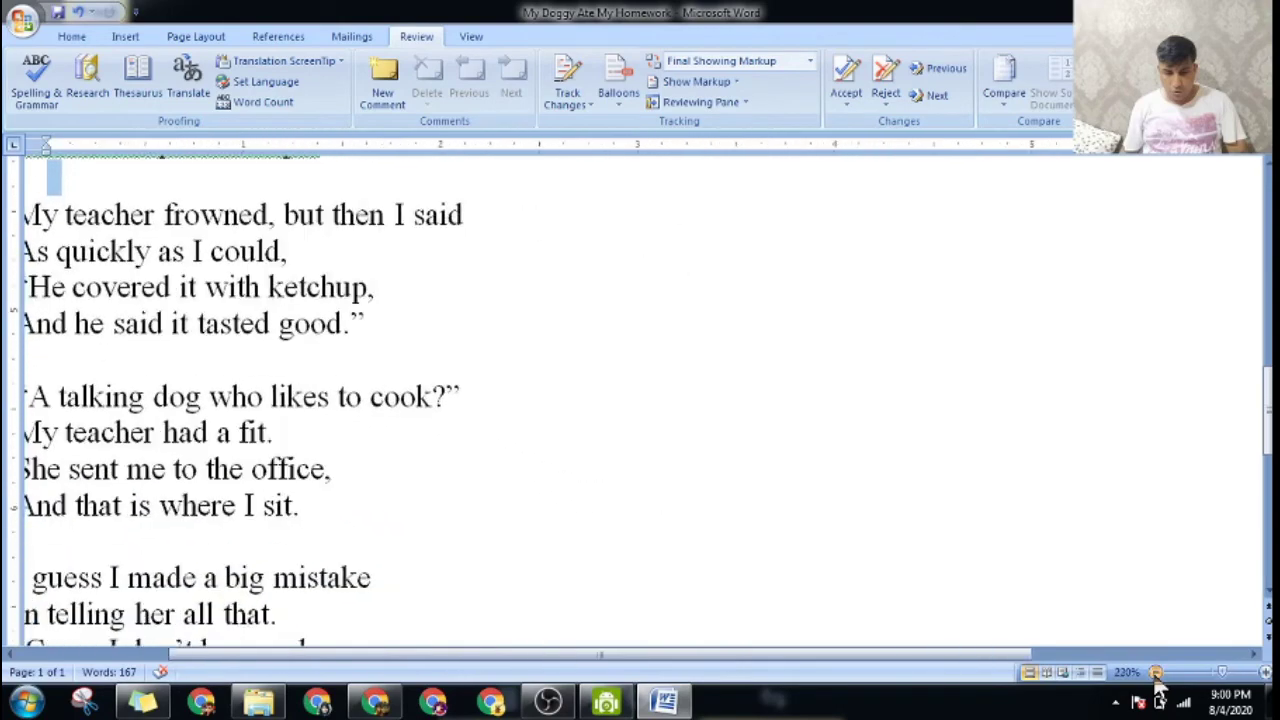
left_click(1155, 672)
left_click(1155, 672)
left_click(1155, 672)
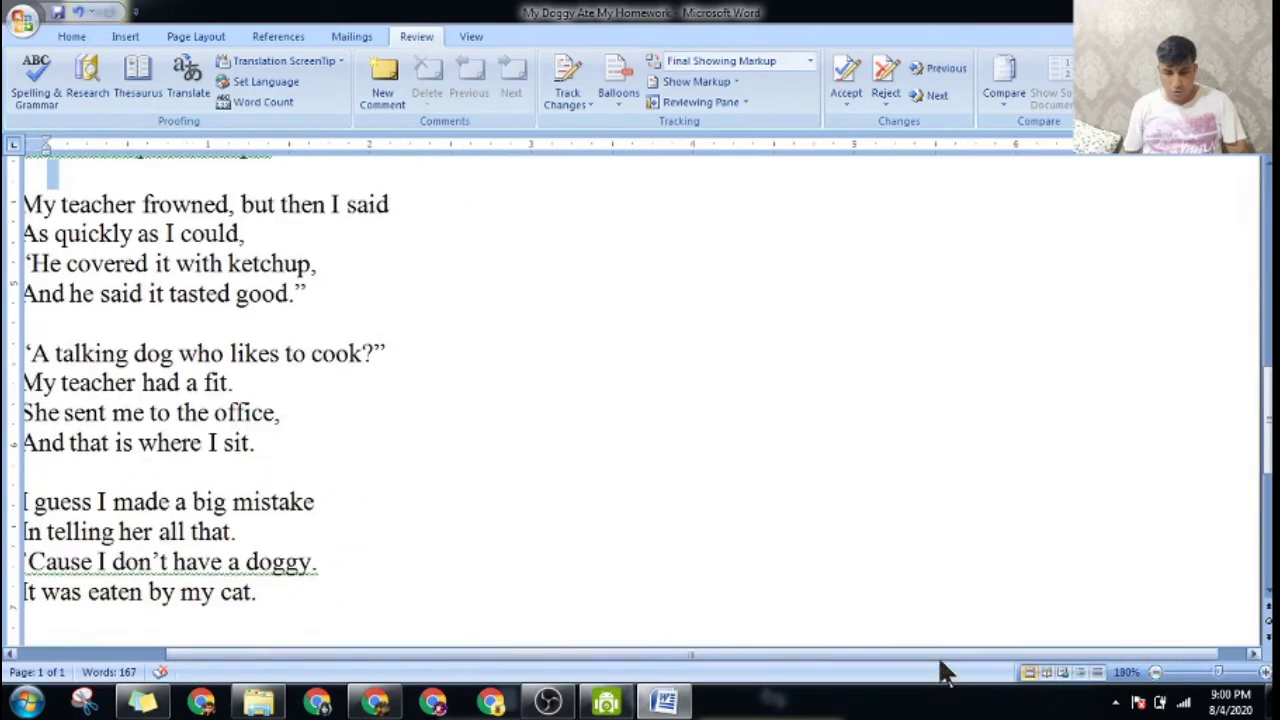
Place the insertion point after 'sit.' and show the Home tab.
left_click_drag(800, 654, 650, 654)
left_click(880, 435)
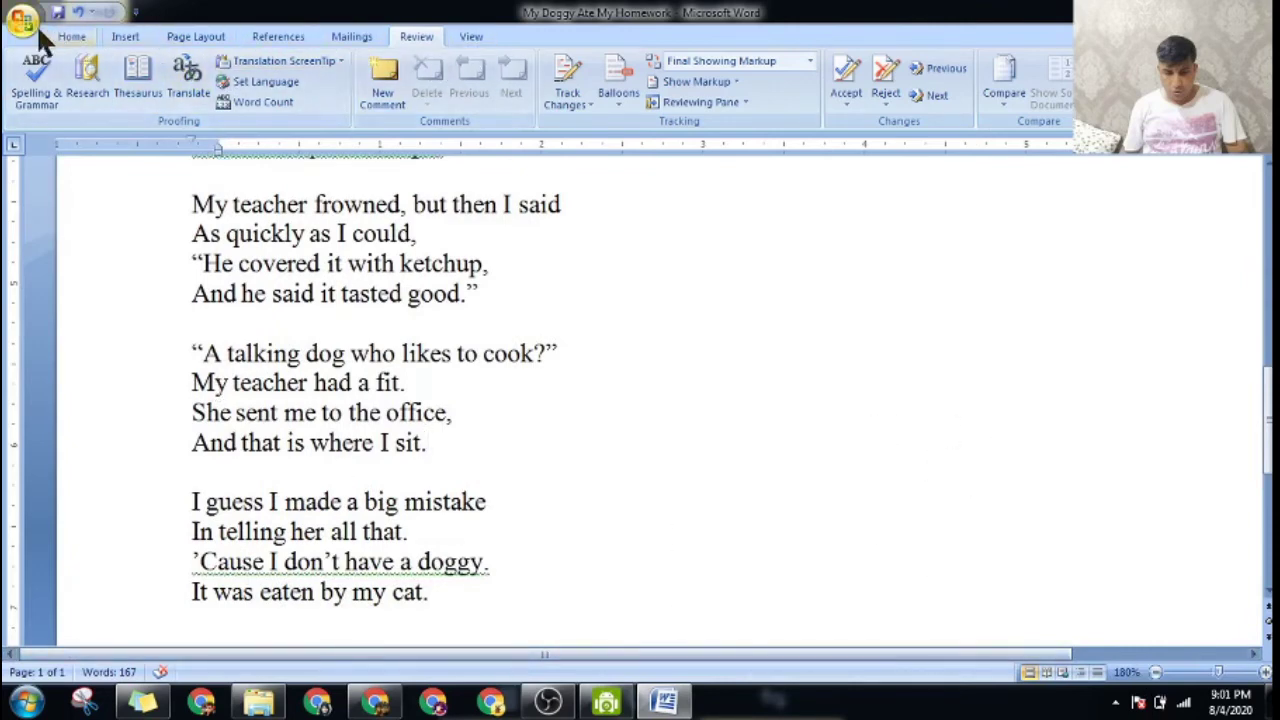
left_click(74, 37)
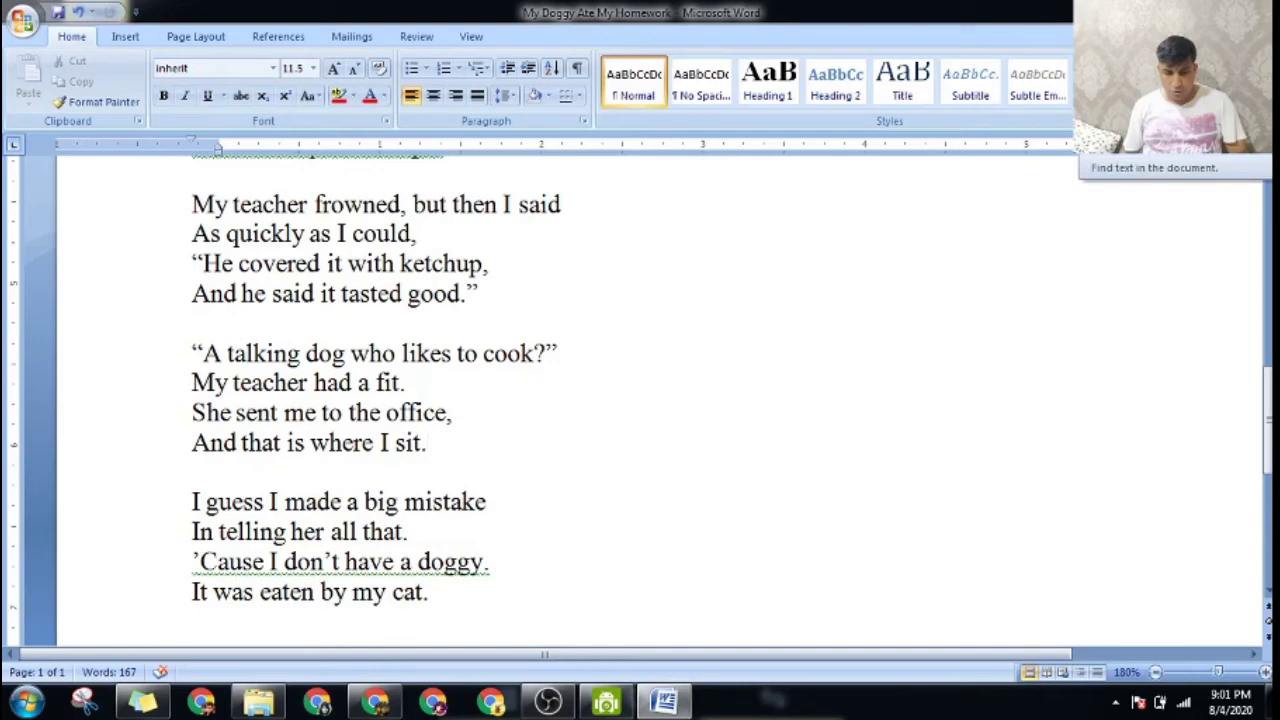
Search the poem with Ctrl+F for 'A talking dog' and find its first occurrence.
key("ctrl+f")
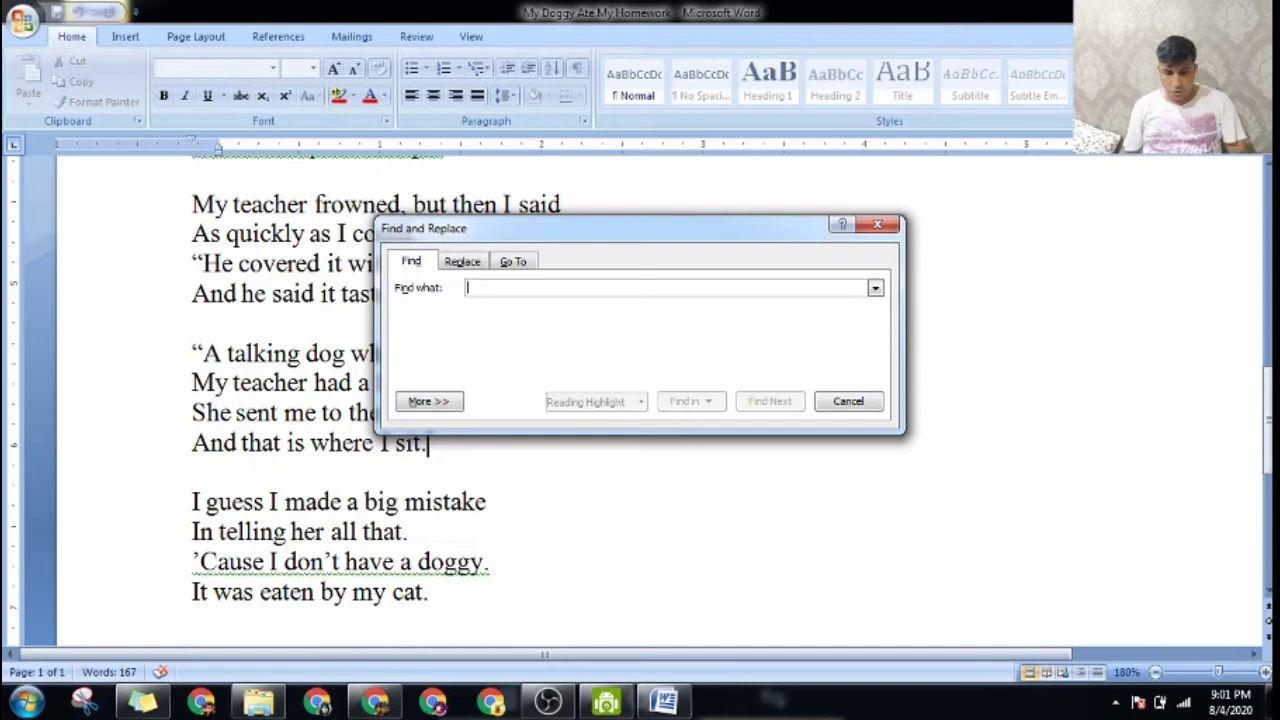
type("Ay")
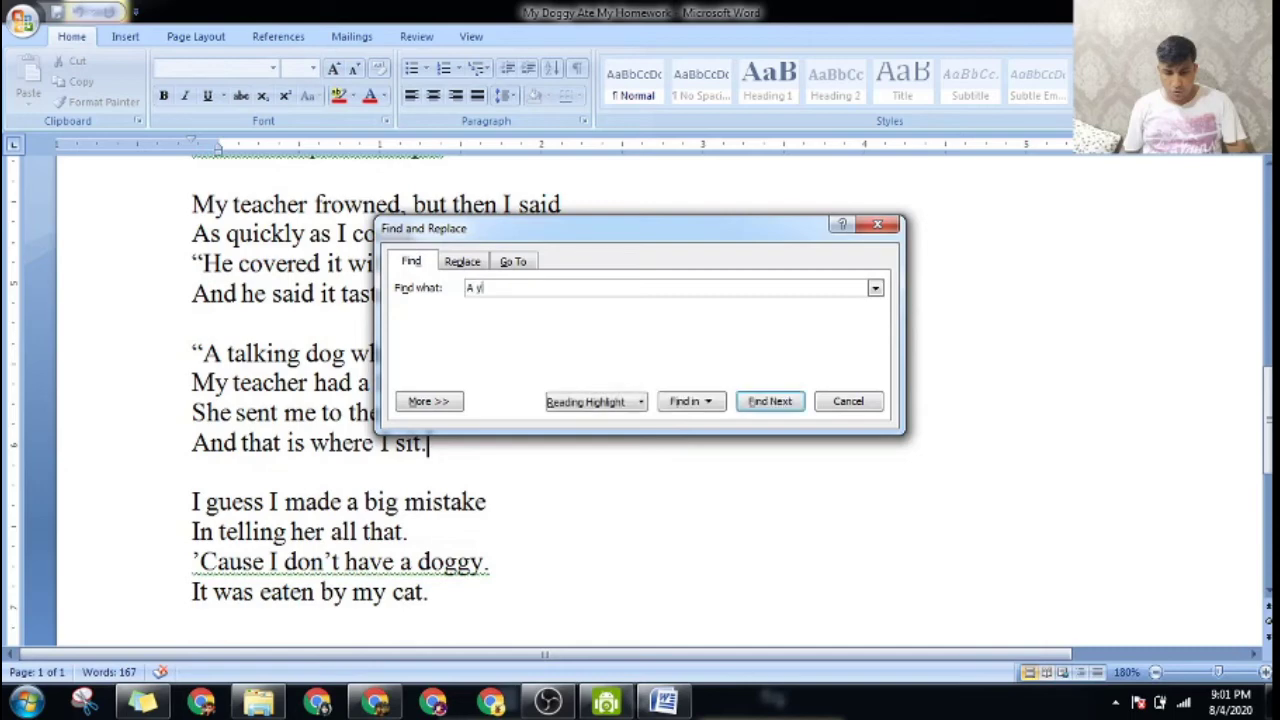
type("ou")
key("BackSpace")
key("BackSpace")
key("BackSpace")
type("talkin")
key("BackSpace")
key("BackSpace")
key("BackSpace")
type("king")
type(" dog")
key("Tab")
key("Return")
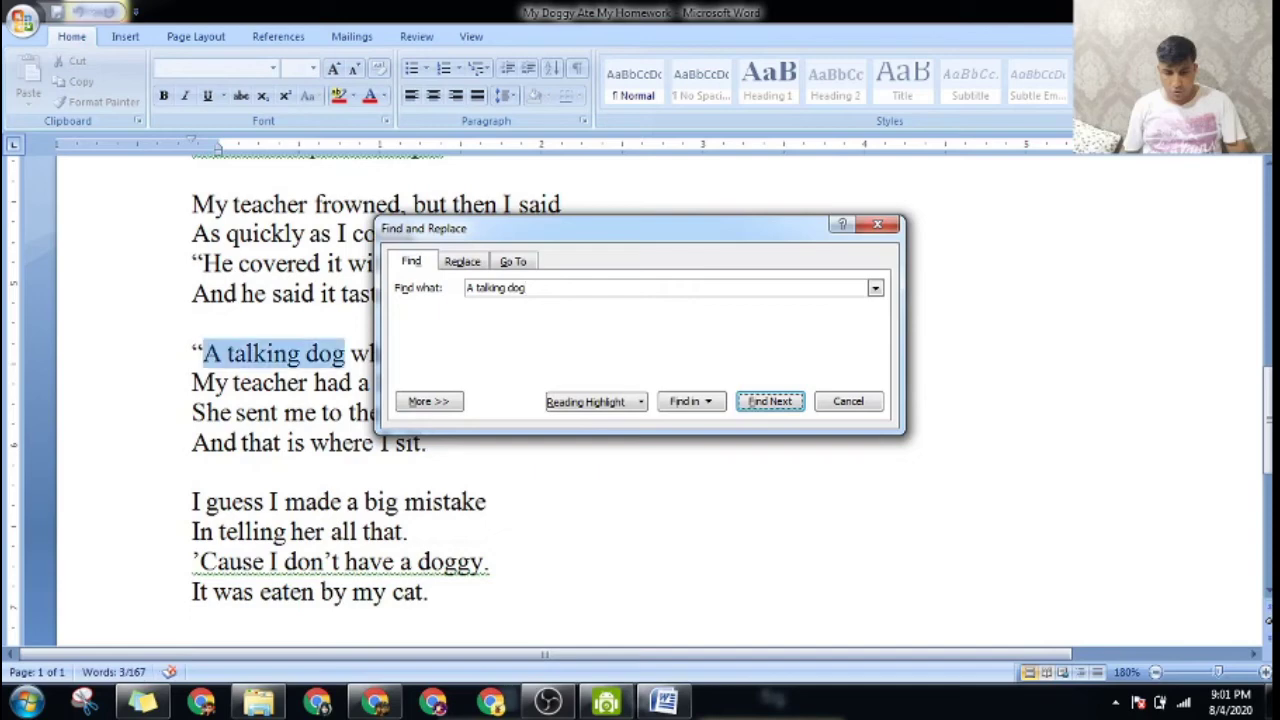
Search on to the end of the poem, close Find and Replace, and return to the e-book.
mouse_move(643, 234)
left_mouse_down()
mouse_move(1005, 222)
mouse_move(934, 221)
left_mouse_up()
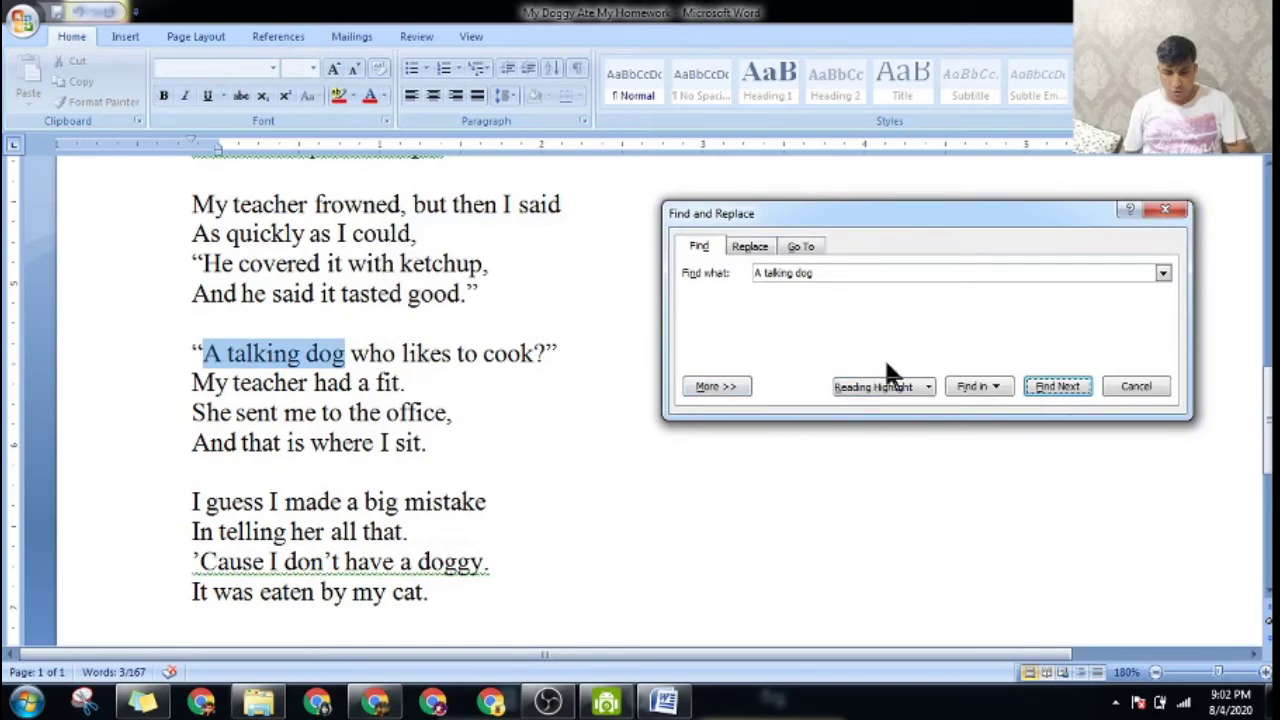
left_click(1058, 390)
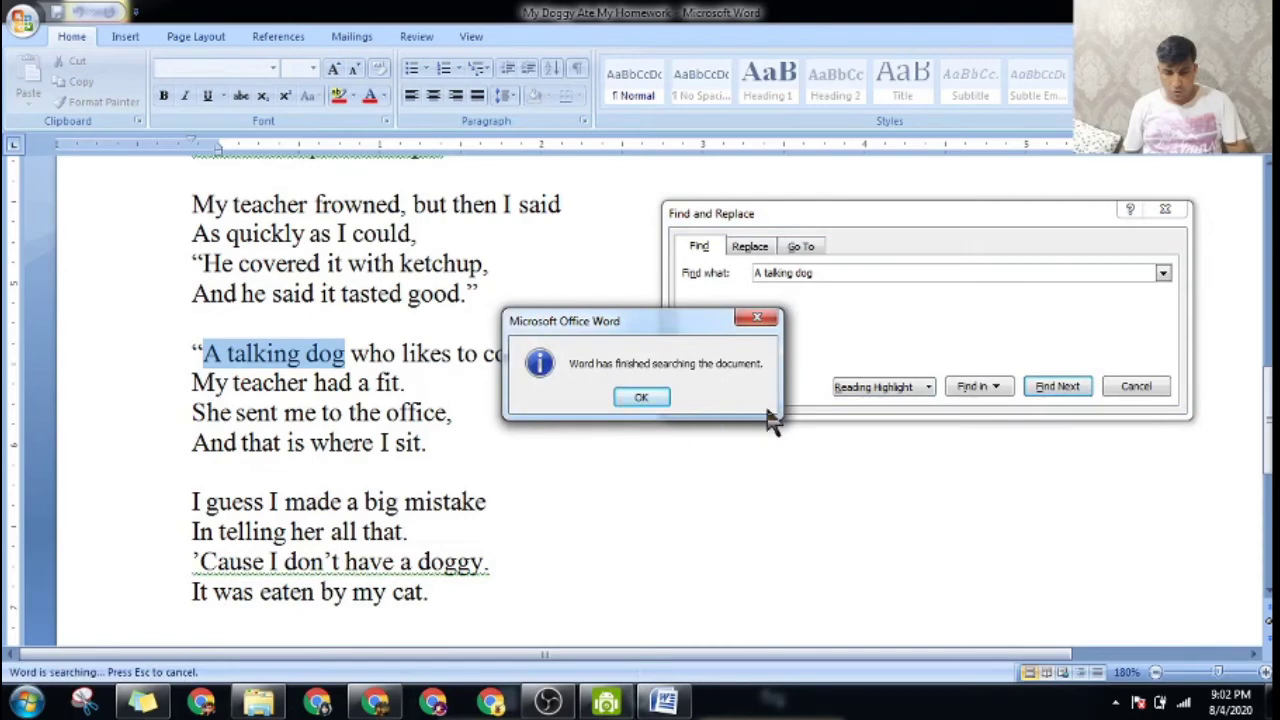
left_click(757, 319)
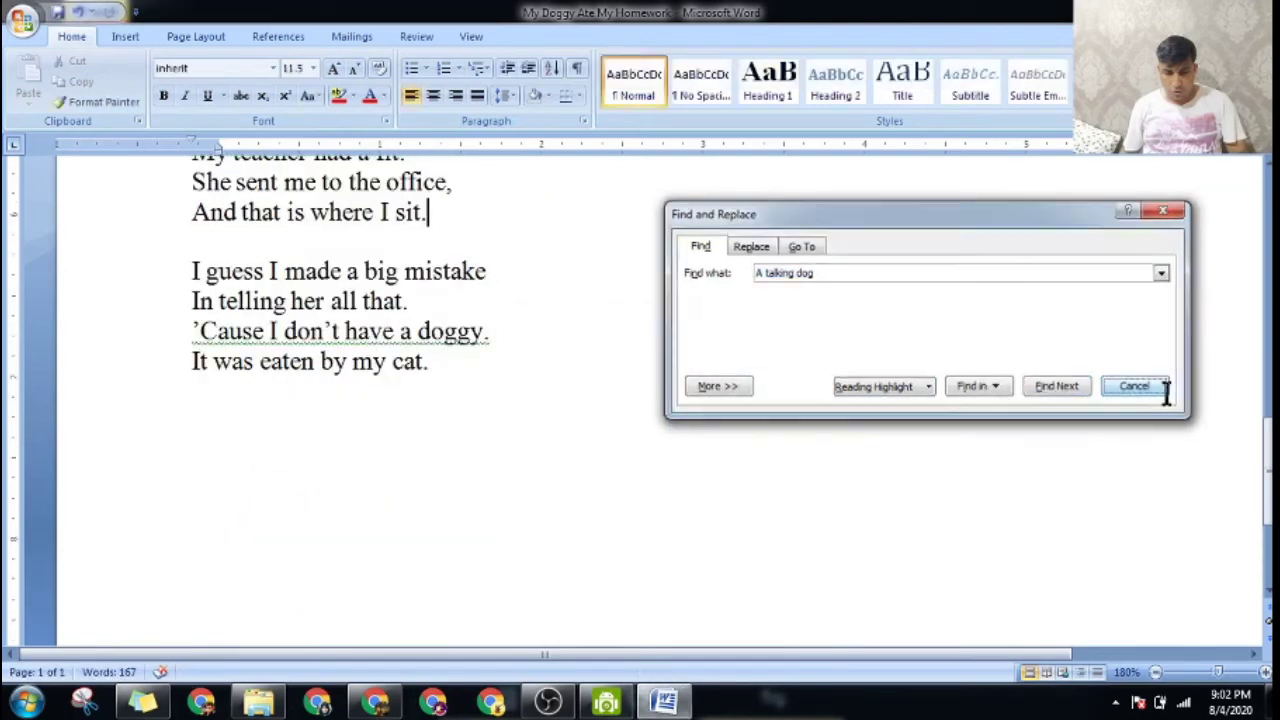
left_click(1136, 386)
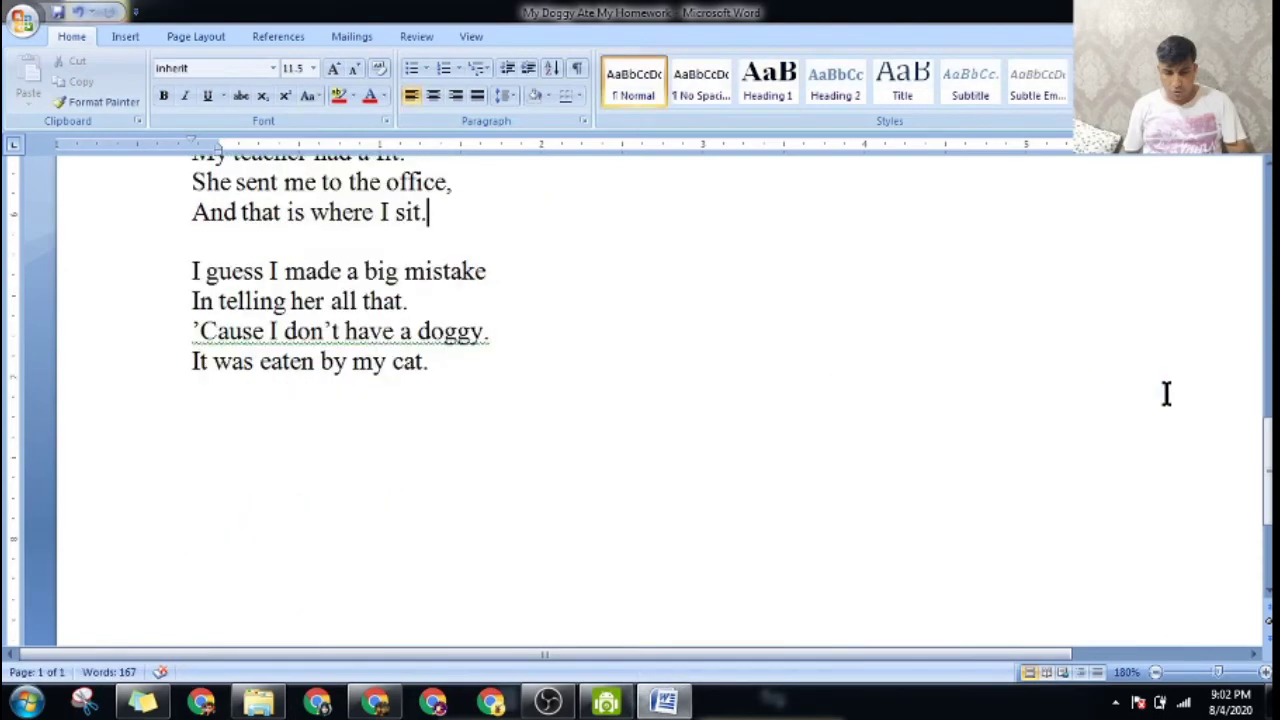
left_click(400, 704)
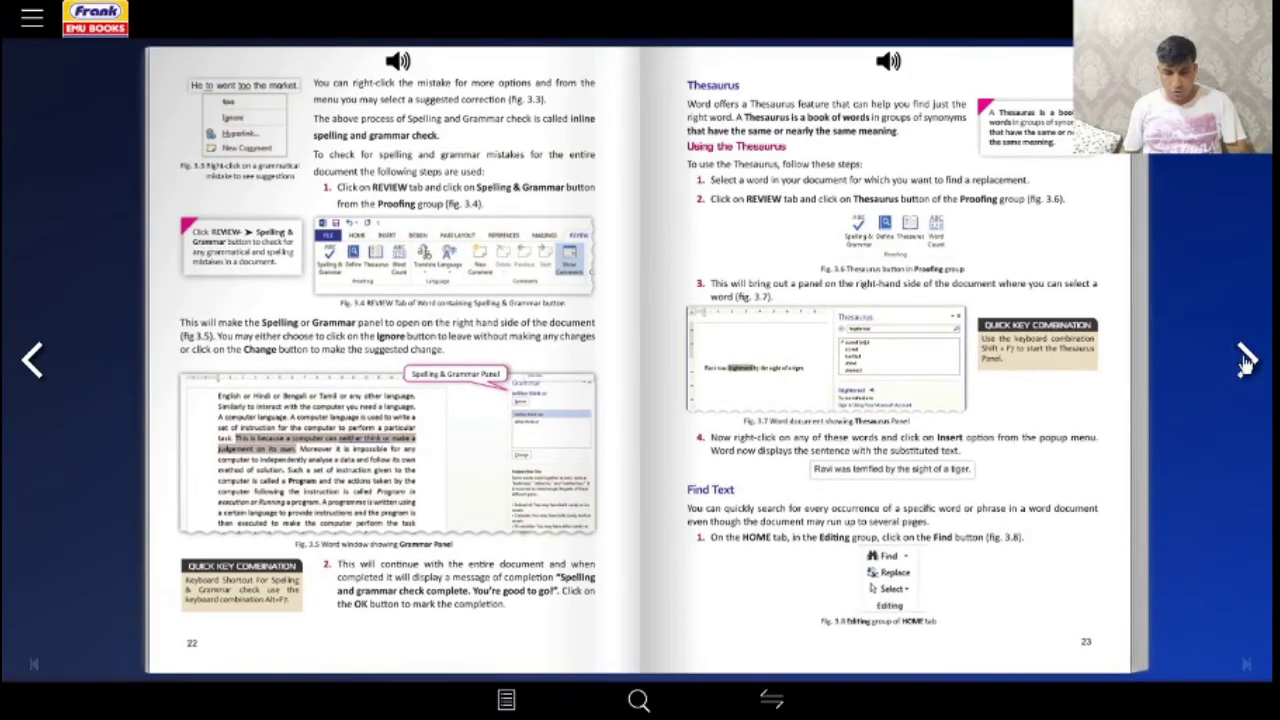
Turn to pages 24–25 on Find and Replace, inspect Fig. 3.9 up close, and switch to Word.
left_click(1246, 360)
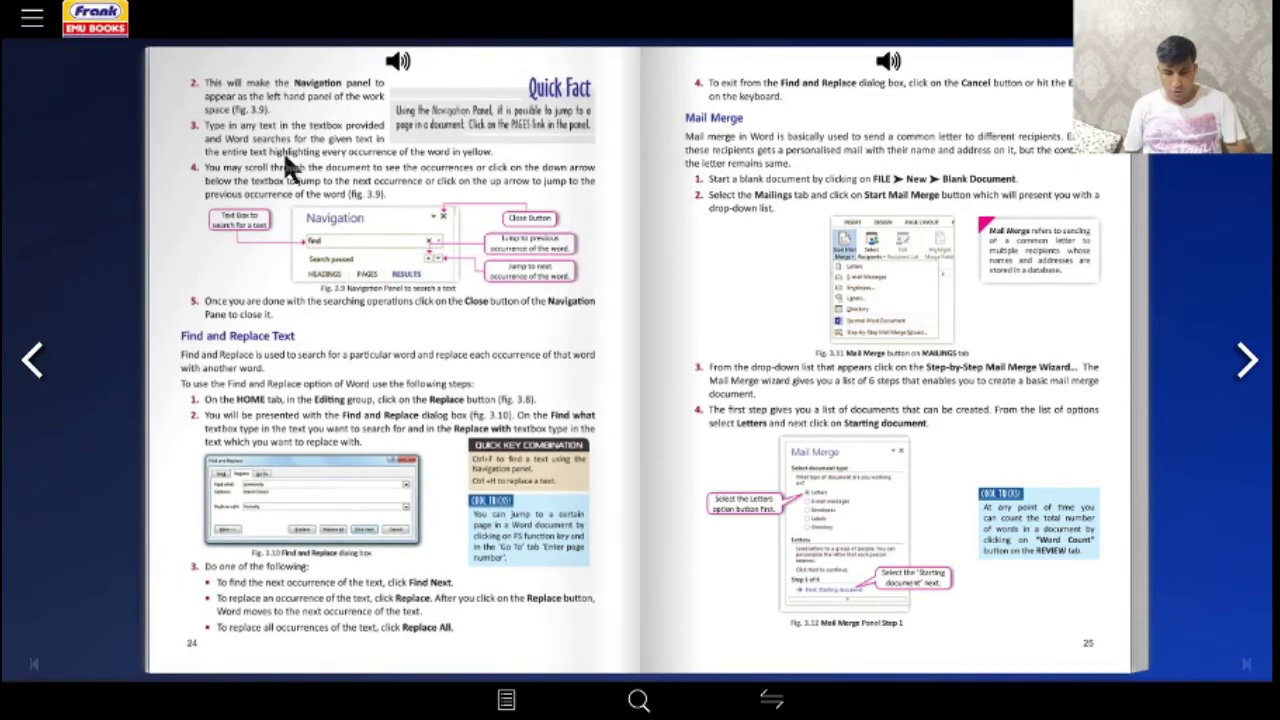
double_click(357, 207)
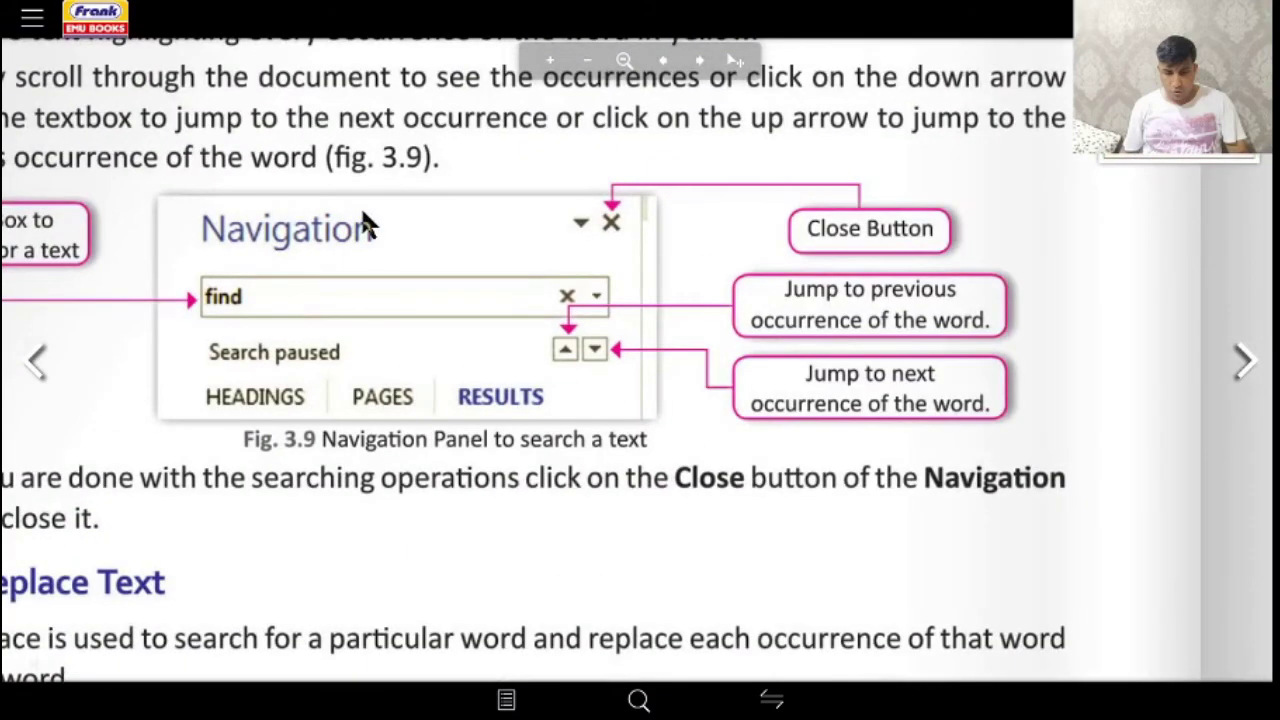
double_click(360, 205)
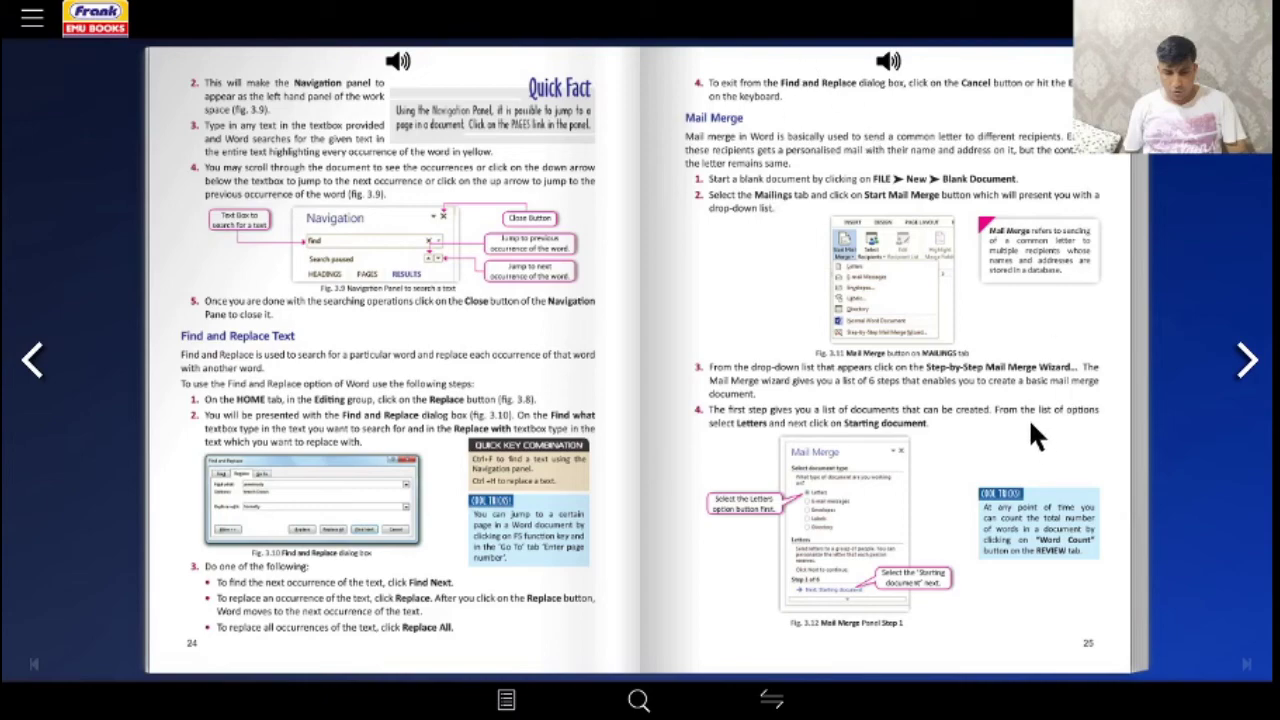
key("super+Tab")
key("super+Tab")
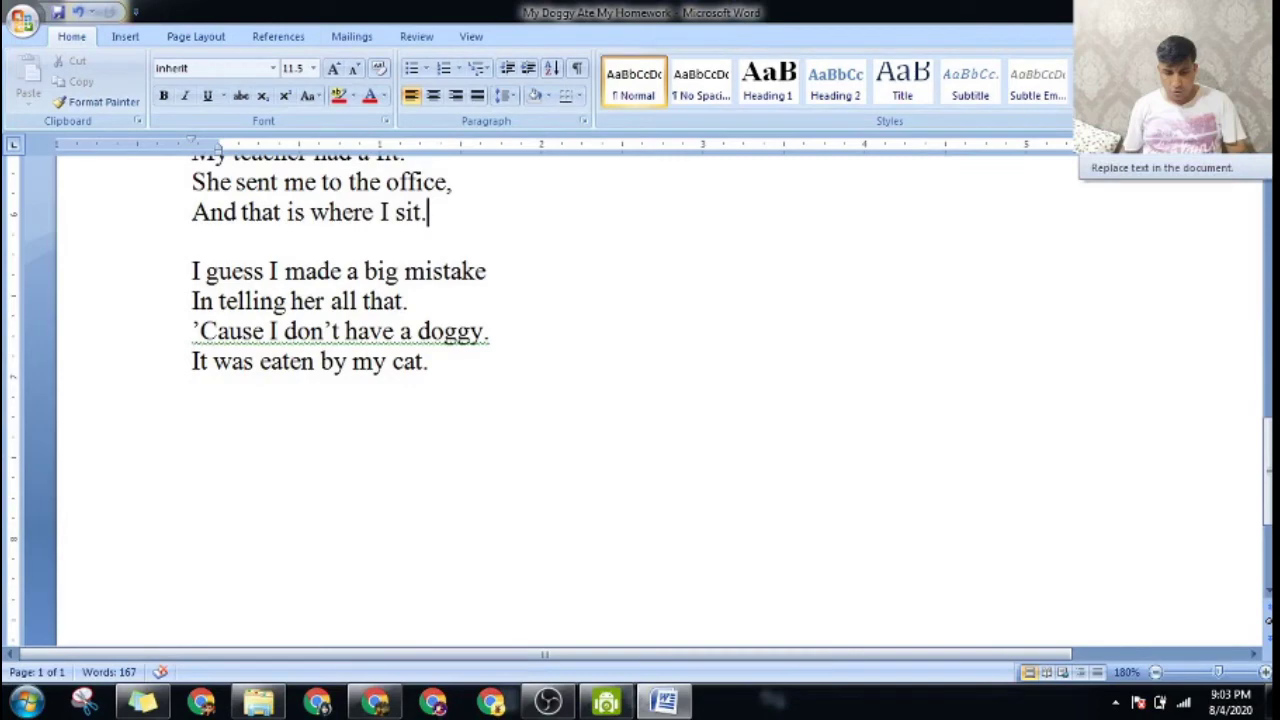
Open Find and Replace on the Replace tab with Ctrl+H and move the dialog up.
key("ctrl+h")
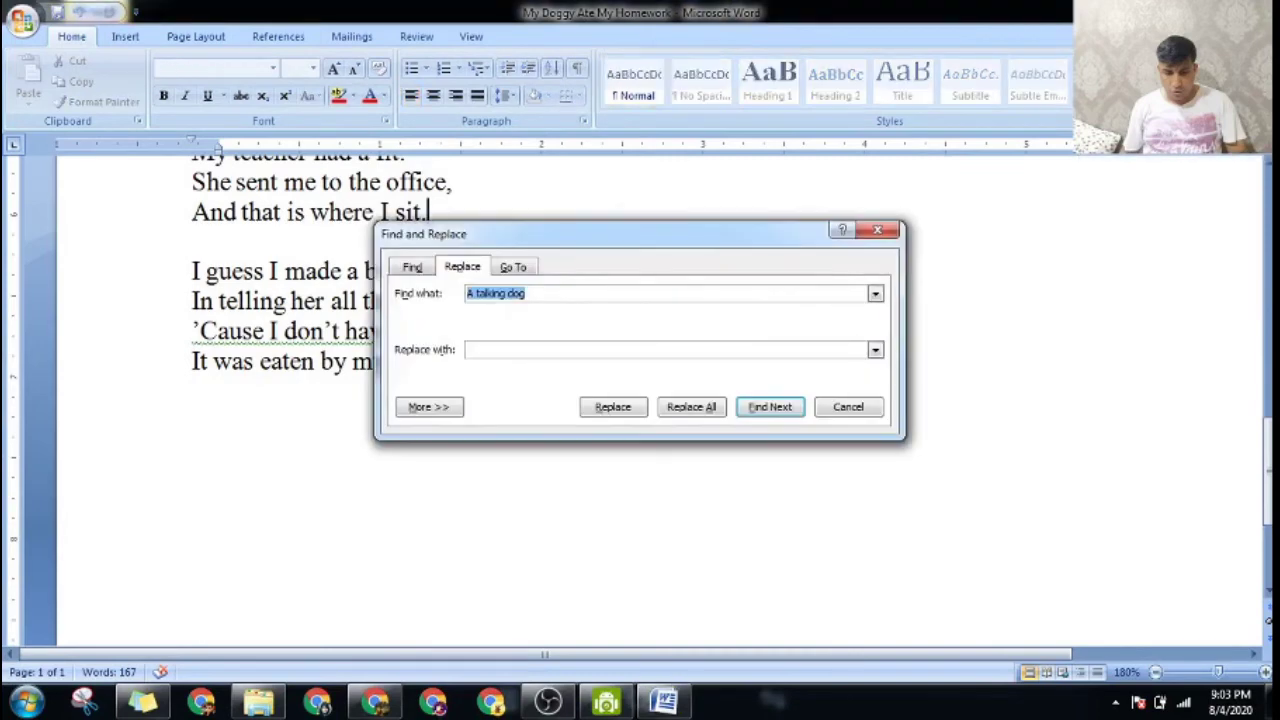
left_click_drag(566, 234, 564, 143)
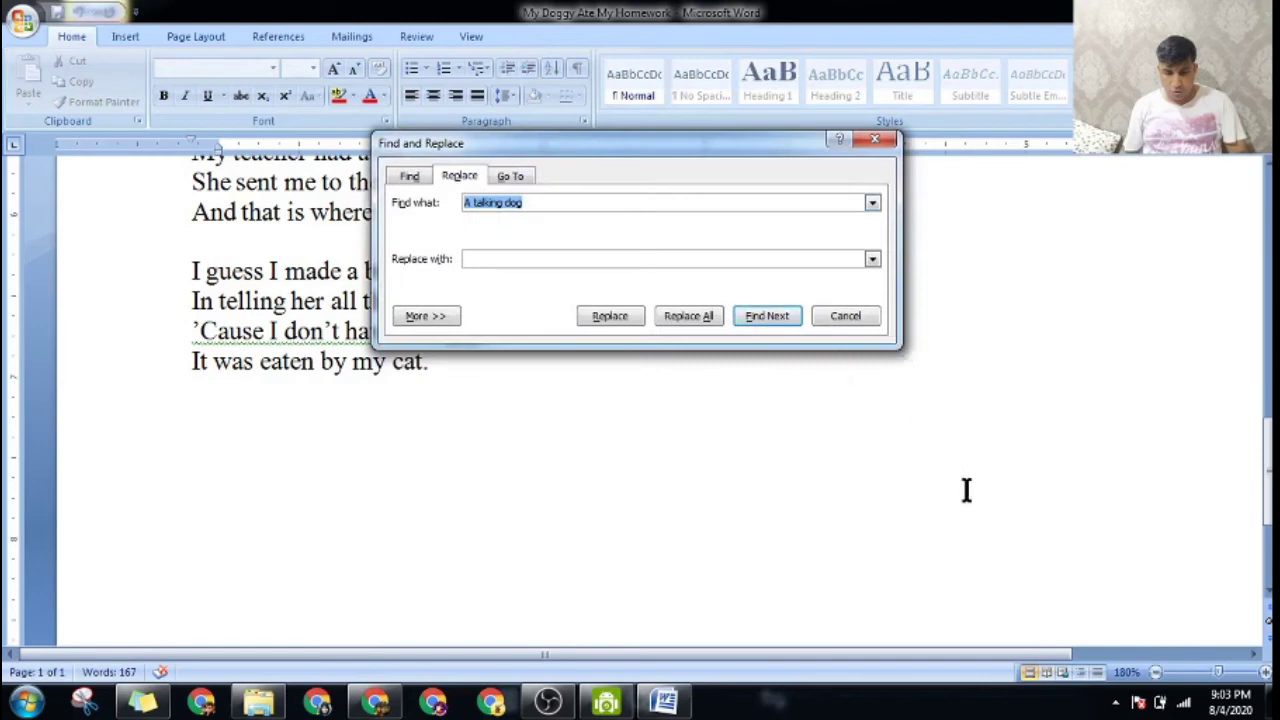
left_click(410, 175)
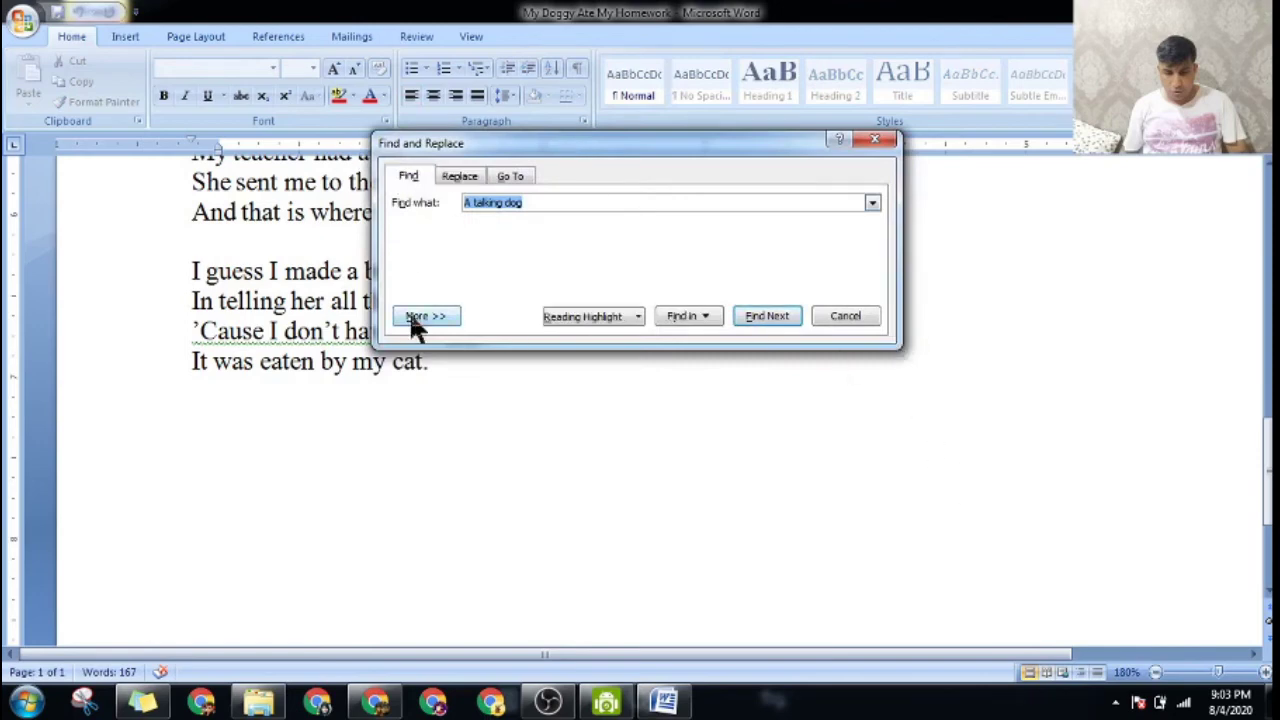
left_click(462, 178)
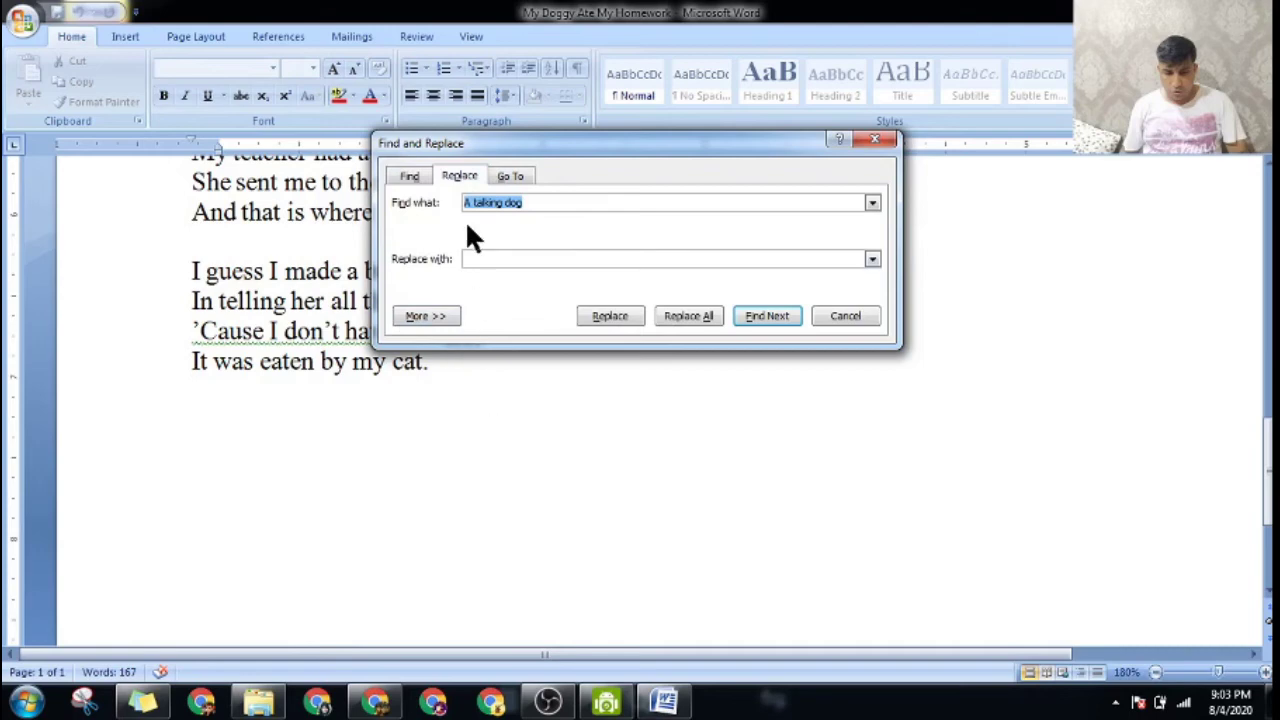
Enter 'a jumping monkey' as the replacement and find the first 'A talking dog'.
left_click(530, 262)
type("a ")
type("jun")
key("BackSpace")
type("mpoing")
key("BackSpace")
key("BackSpace")
key("BackSpace")
type("ing monk")
type("ey")
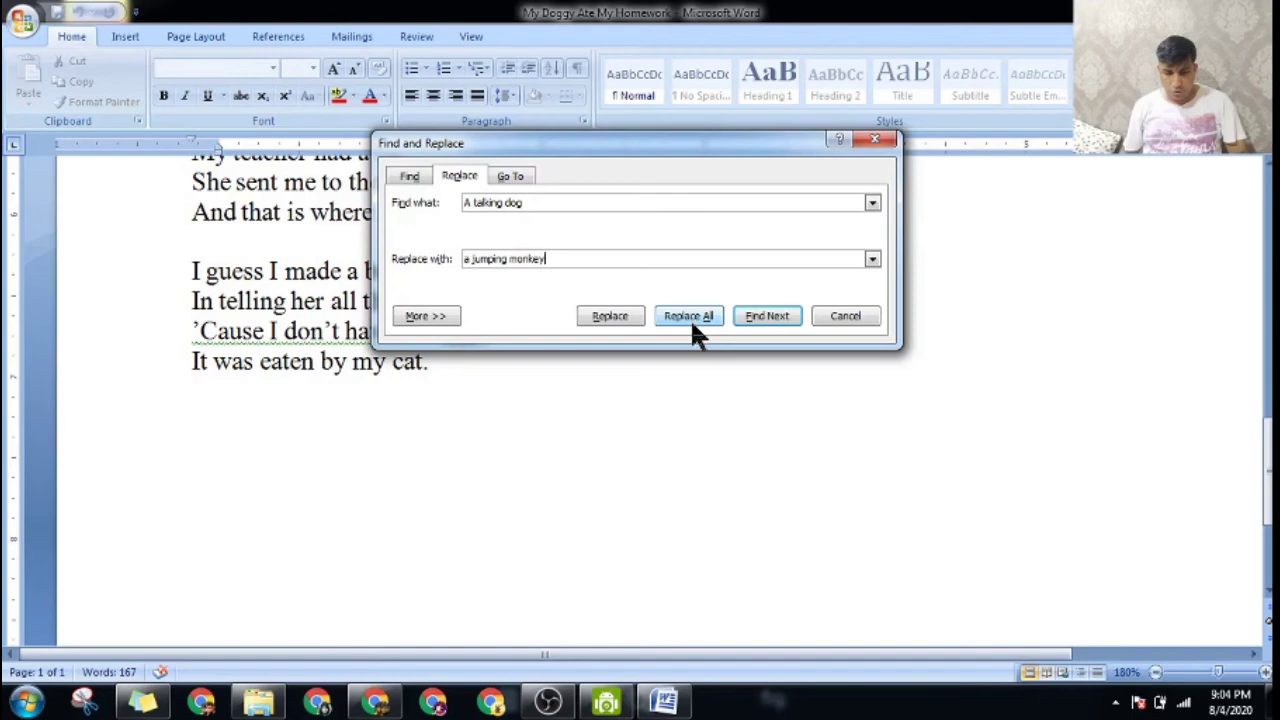
left_click(597, 322)
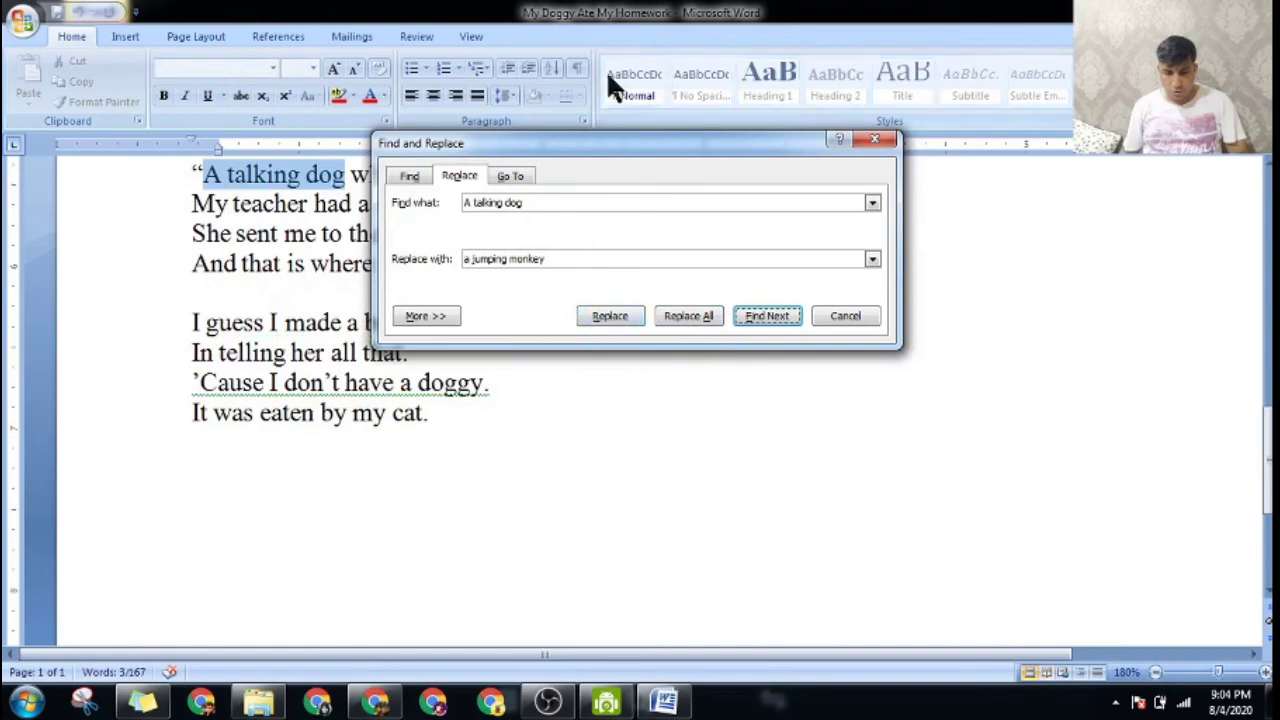
Move the replace dialog right and scroll to the matched line 'A talking dog who likes to cook?'.
mouse_move(604, 146)
left_mouse_down()
mouse_move(783, 238)
mouse_move(815, 178)
left_mouse_up()
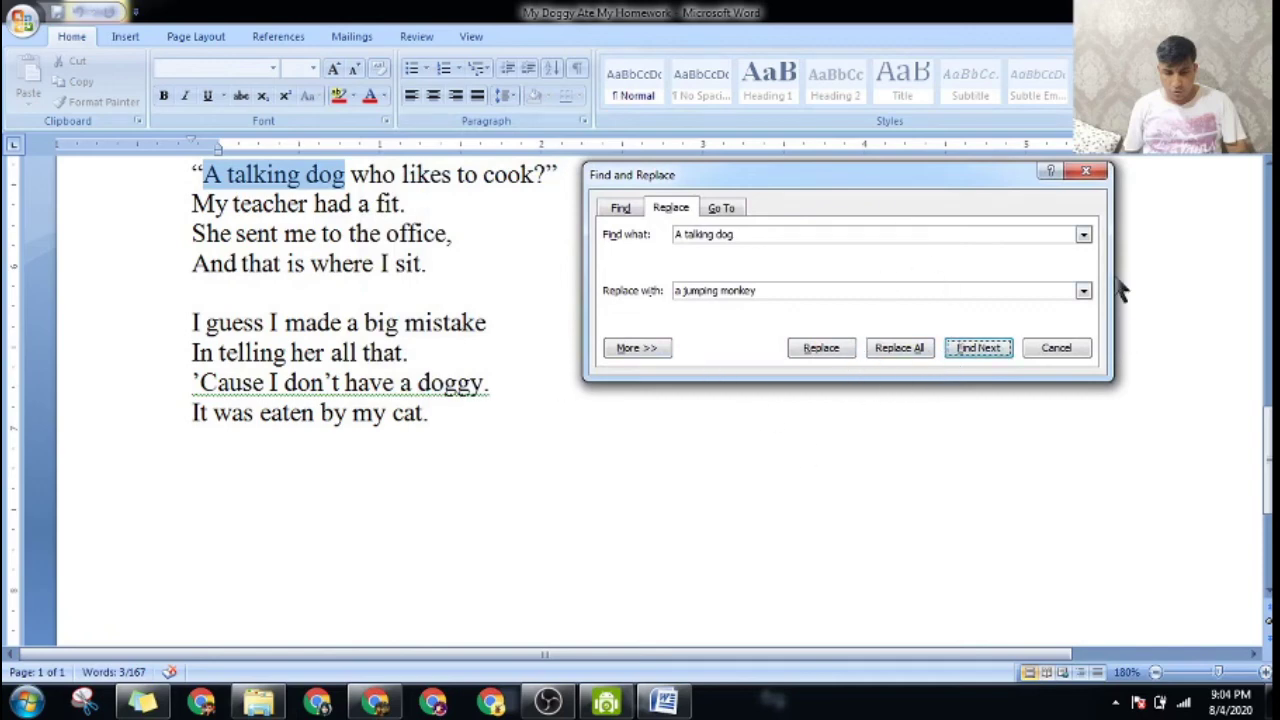
mouse_move(1268, 428)
left_mouse_down()
mouse_move(1245, 278)
mouse_move(1234, 328)
left_mouse_up()
scroll(1234, 340, "down", 1)
scroll(1234, 360, "down", 1)
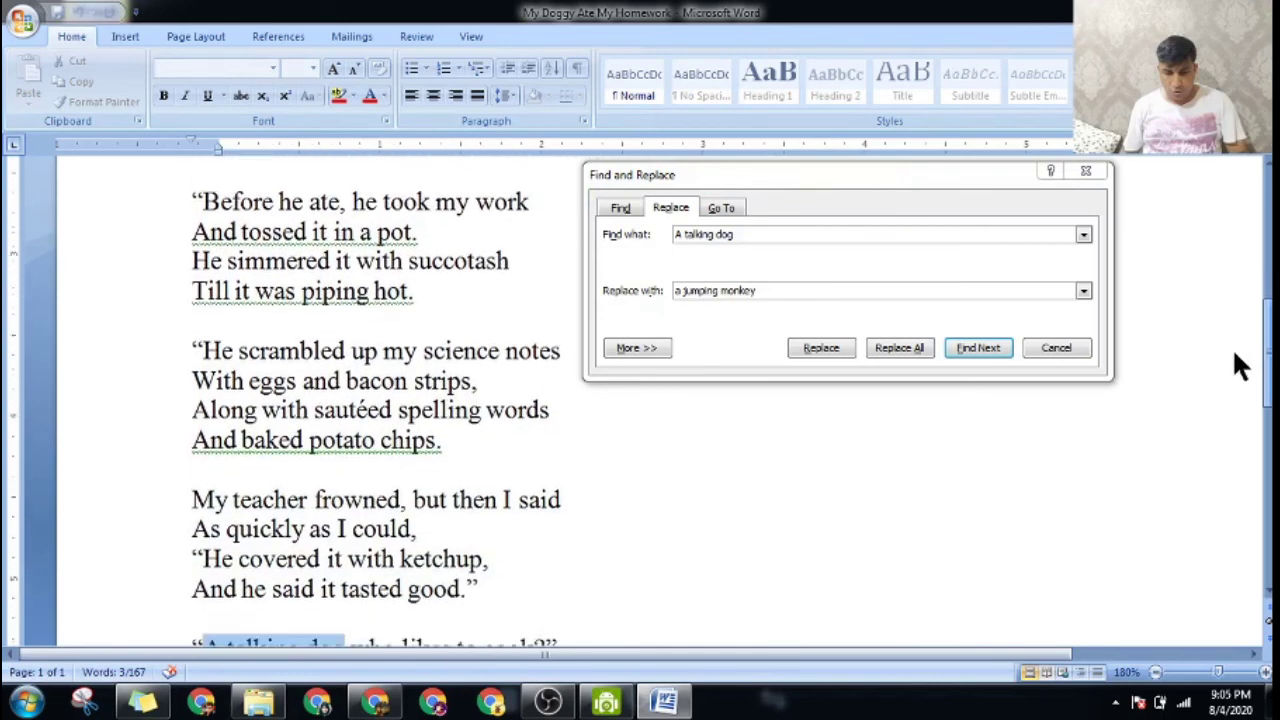
scroll(1234, 363, "down", 1)
scroll(1236, 370, "down", 1)
scroll(1233, 364, "down", 1)
scroll(1233, 368, "down", 1)
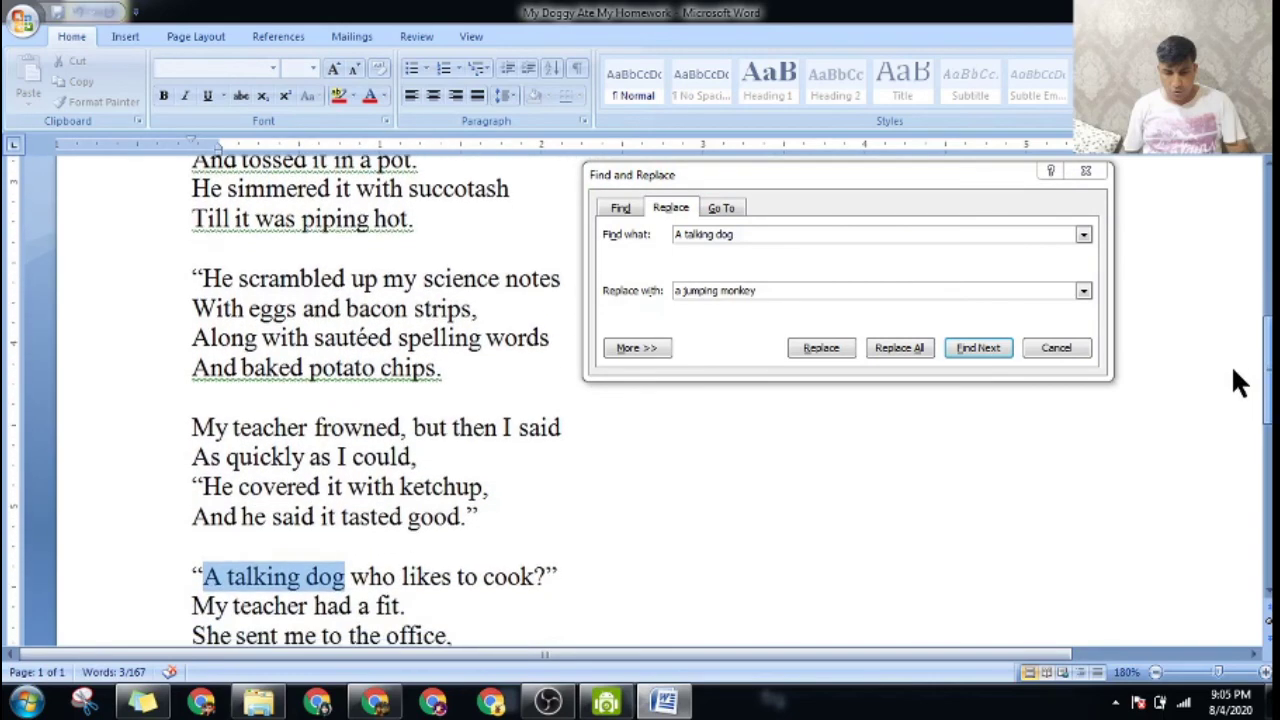
scroll(1233, 373, "down", 1)
scroll(1233, 378, "down", 1)
scroll(1230, 384, "down", 1)
scroll(1228, 390, "down", 1)
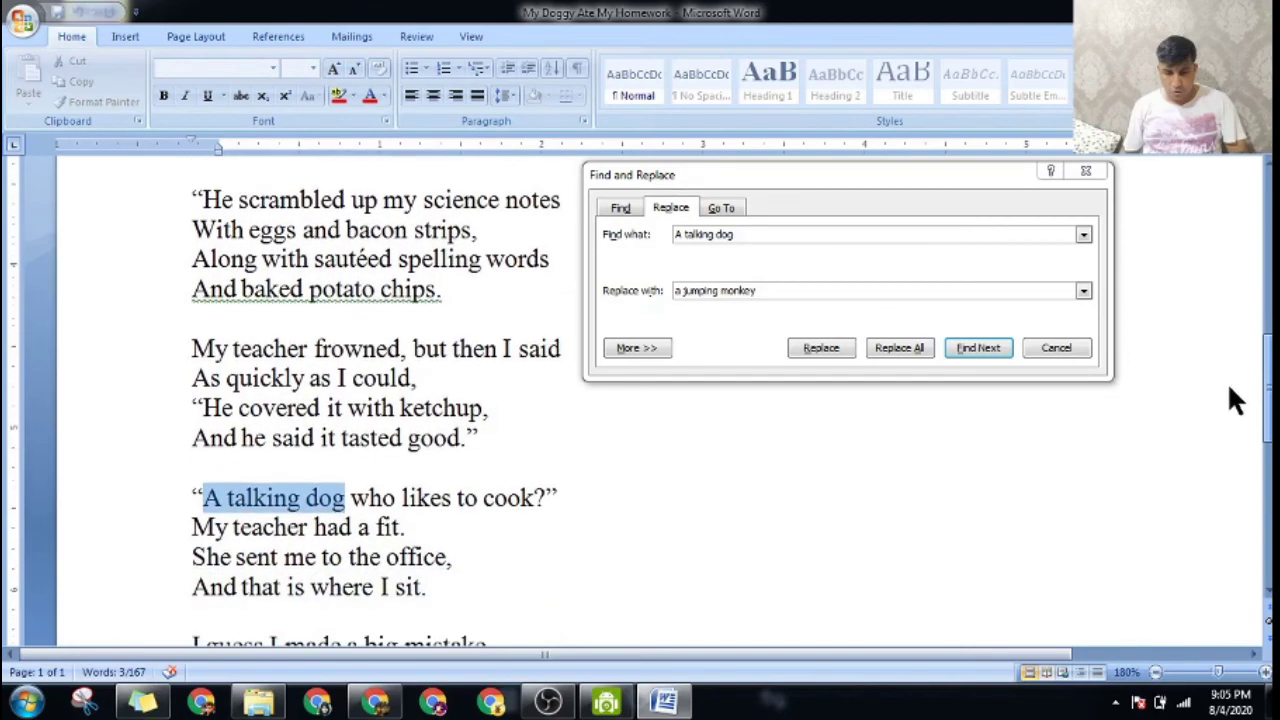
scroll(1227, 397, "down", 1)
scroll(1226, 405, "down", 2)
scroll(1224, 410, "down", 1)
scroll(1222, 416, "down", 1)
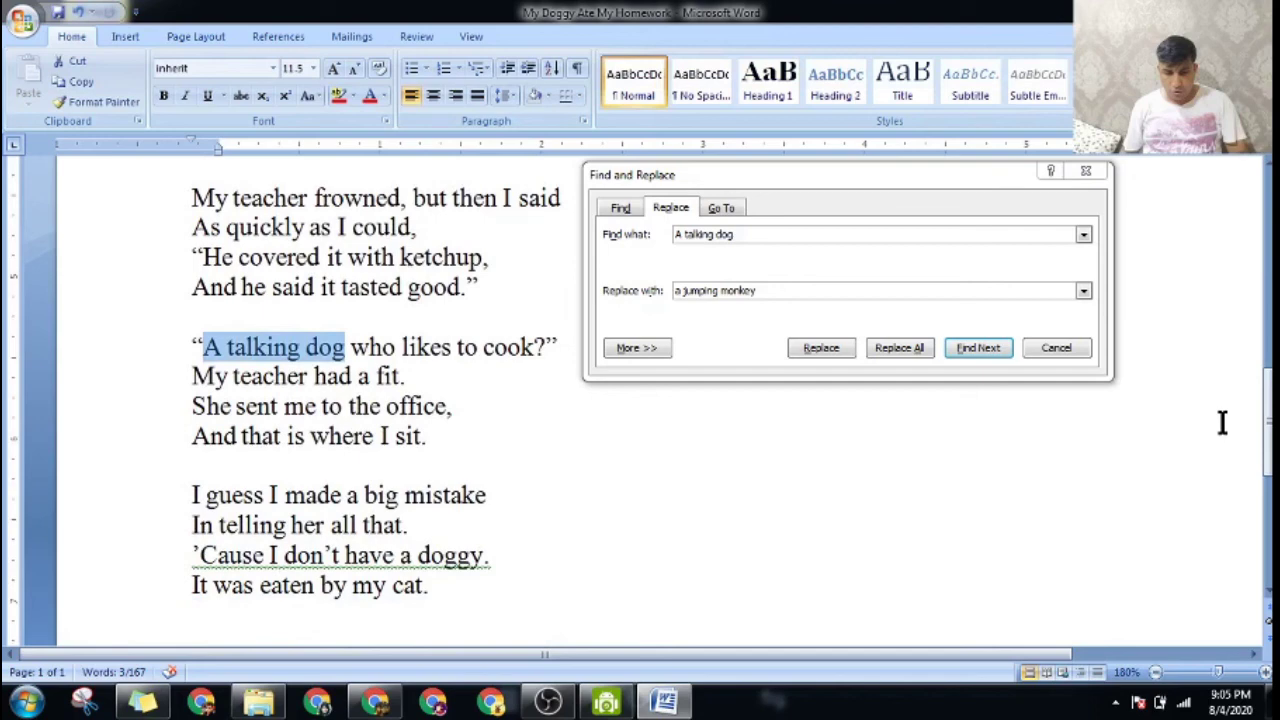
Replace the found 'A talking dog' with 'a jumping monkey' and finish the search.
left_click(833, 350)
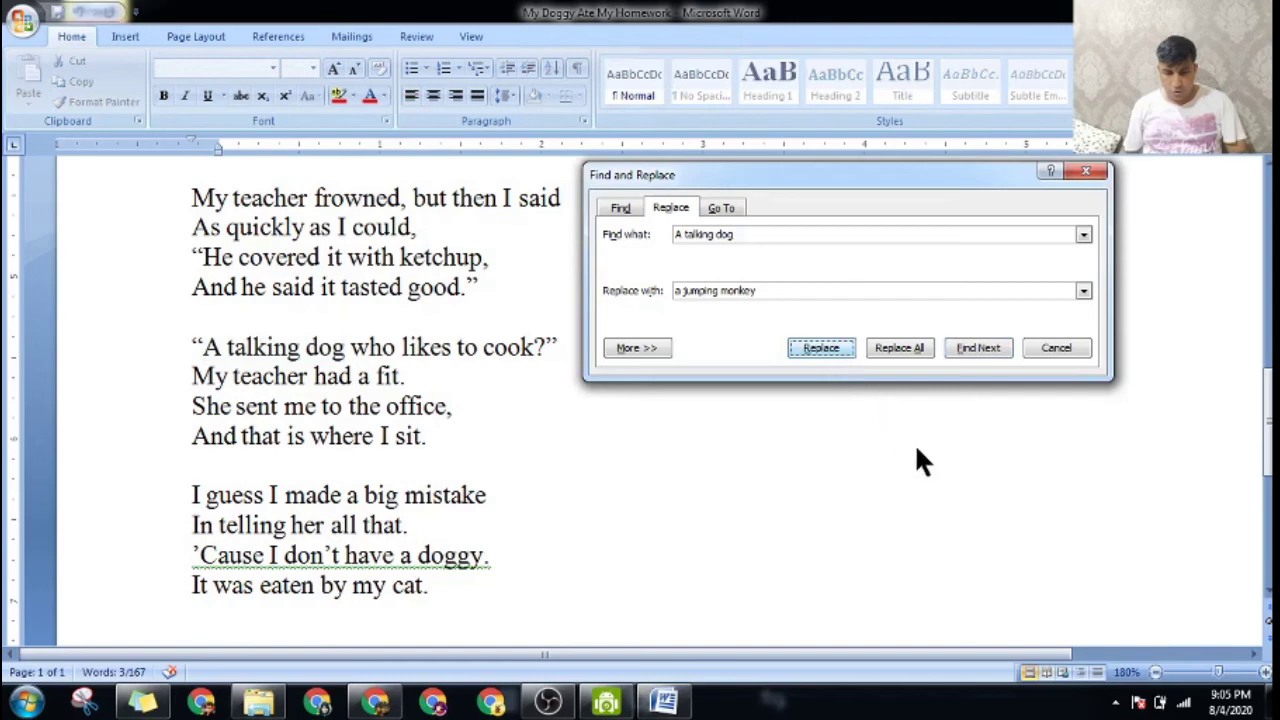
left_click(967, 348)
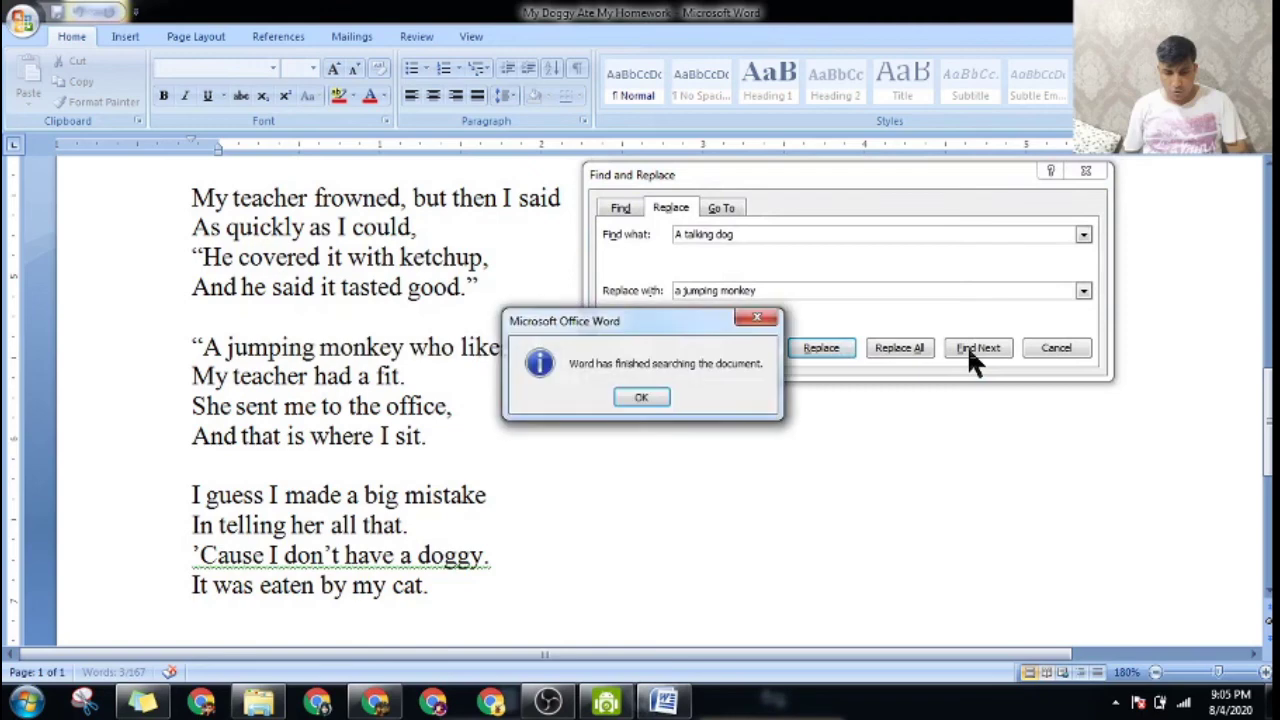
left_click(641, 397)
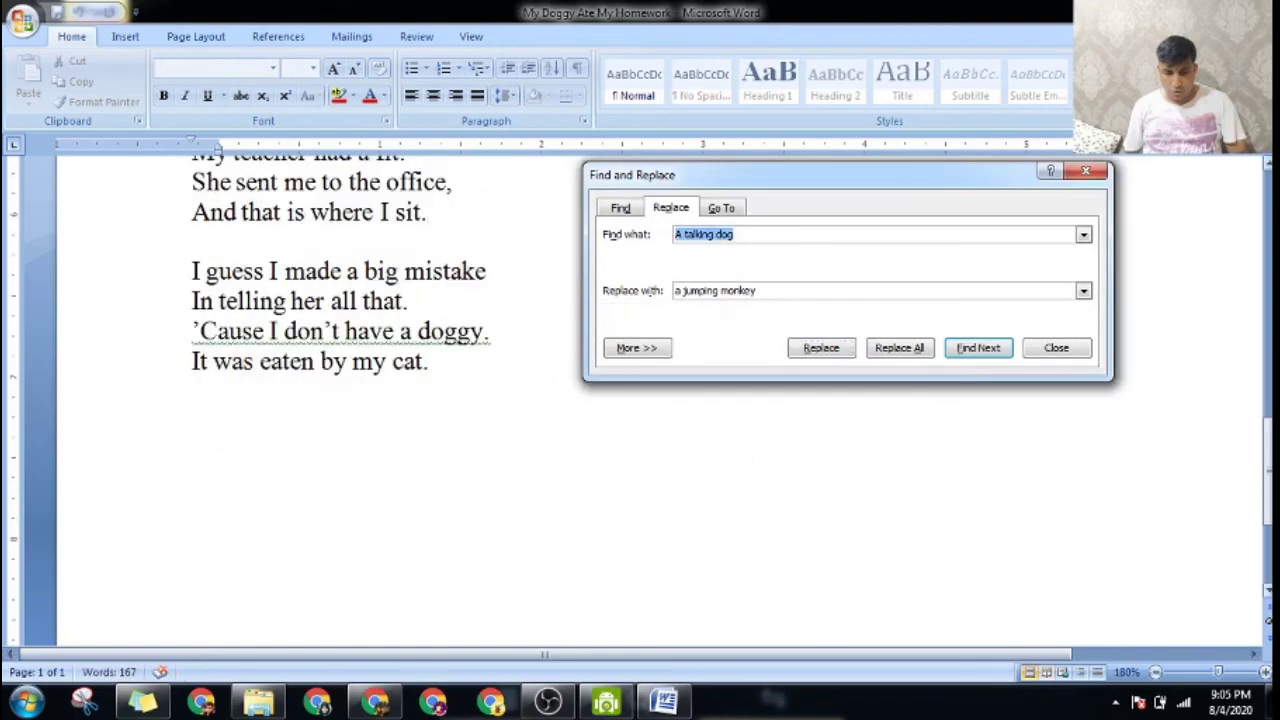
Undo the replacement to restore 'A talking dog' and close Find and Replace.
scroll(1245, 418, "up", 2)
left_click(428, 385)
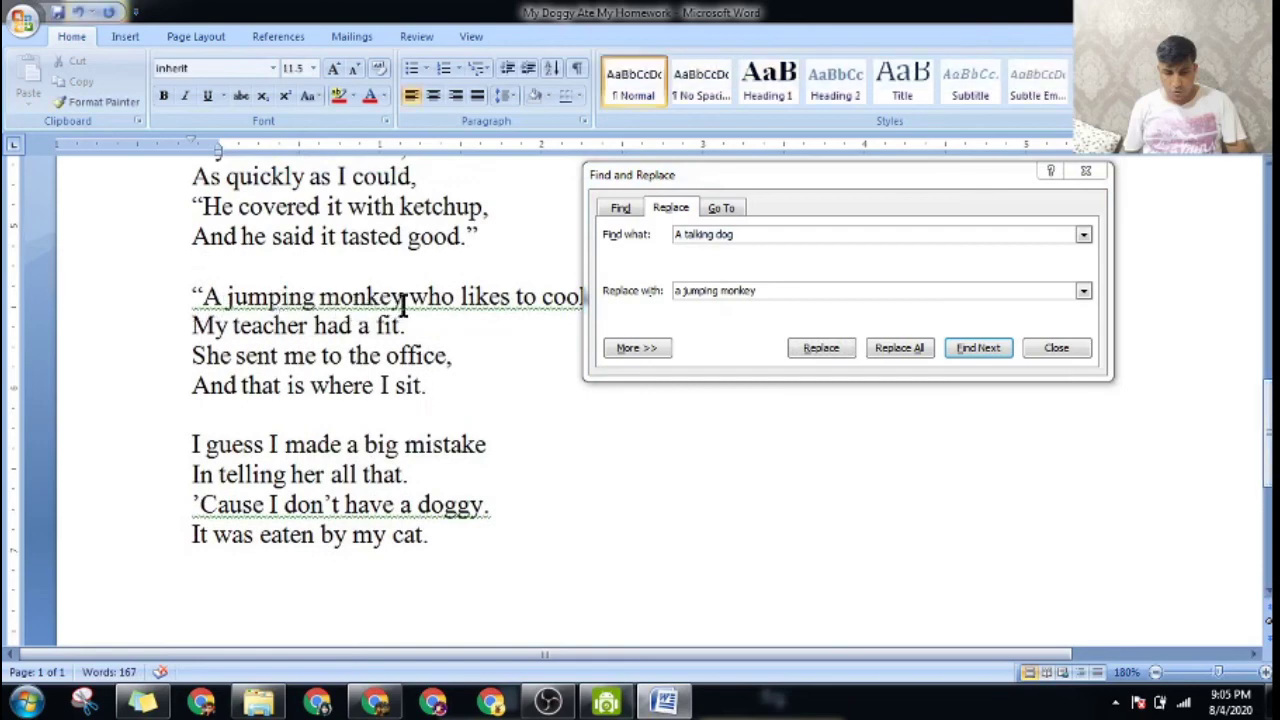
left_click(77, 13)
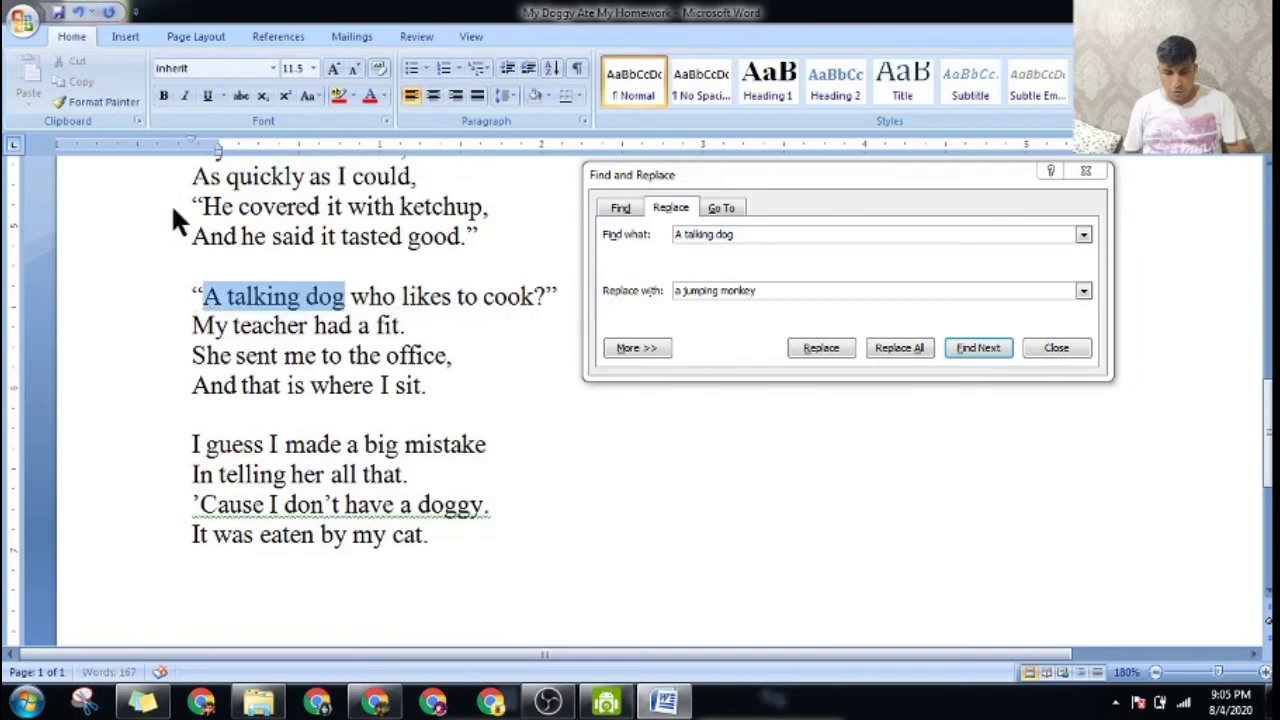
left_click(1064, 348)
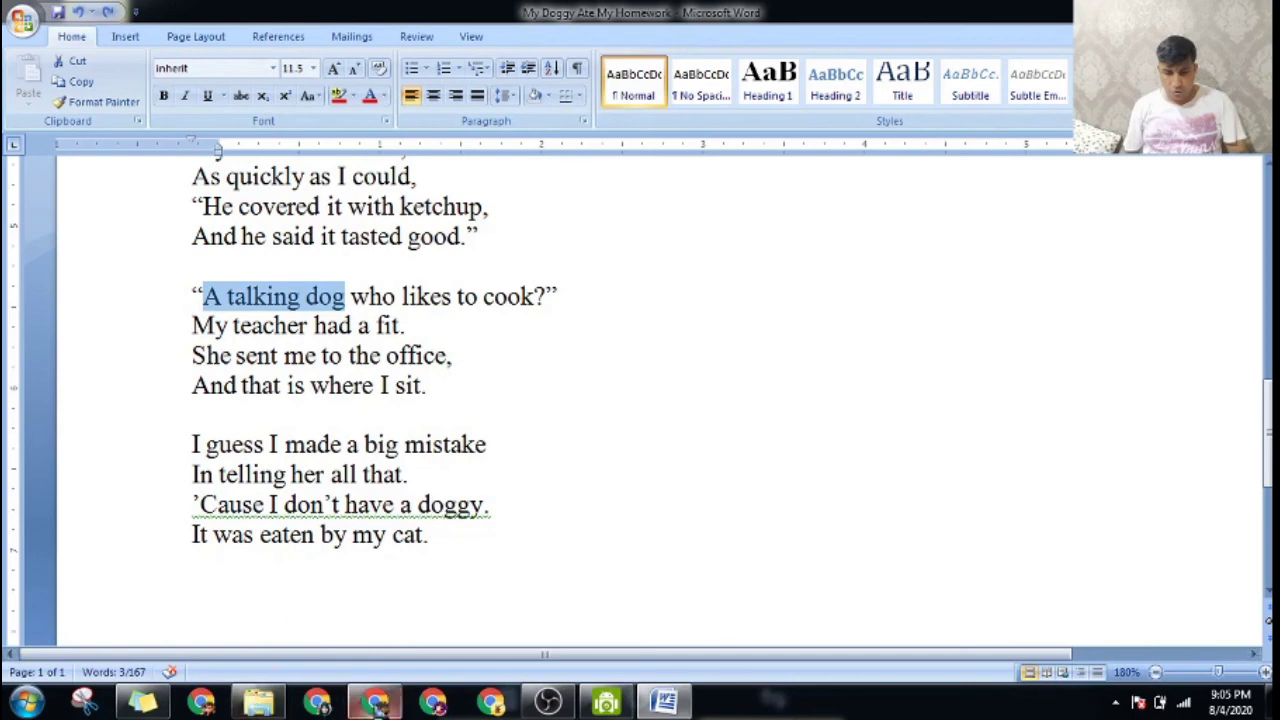
Preview pages 26–27 in the e-book, return to pages 24–25, and bring up Flip 3D.
left_click(375, 703)
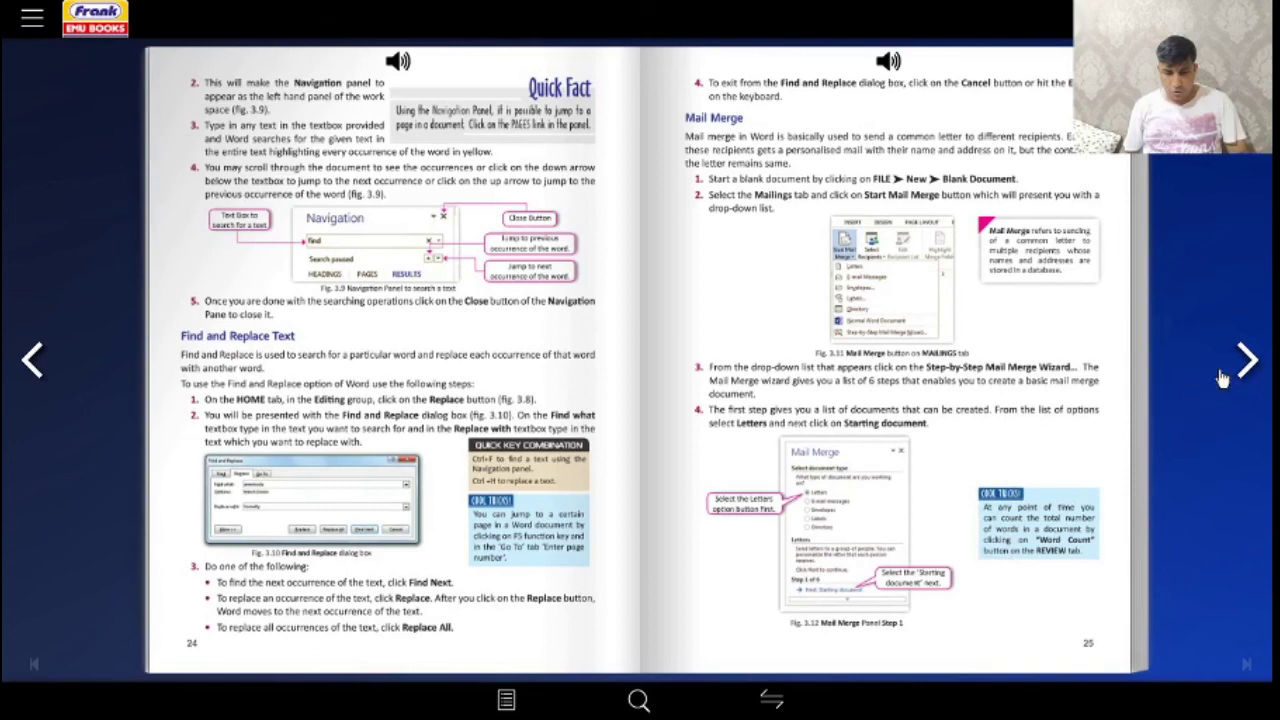
left_click(1247, 364)
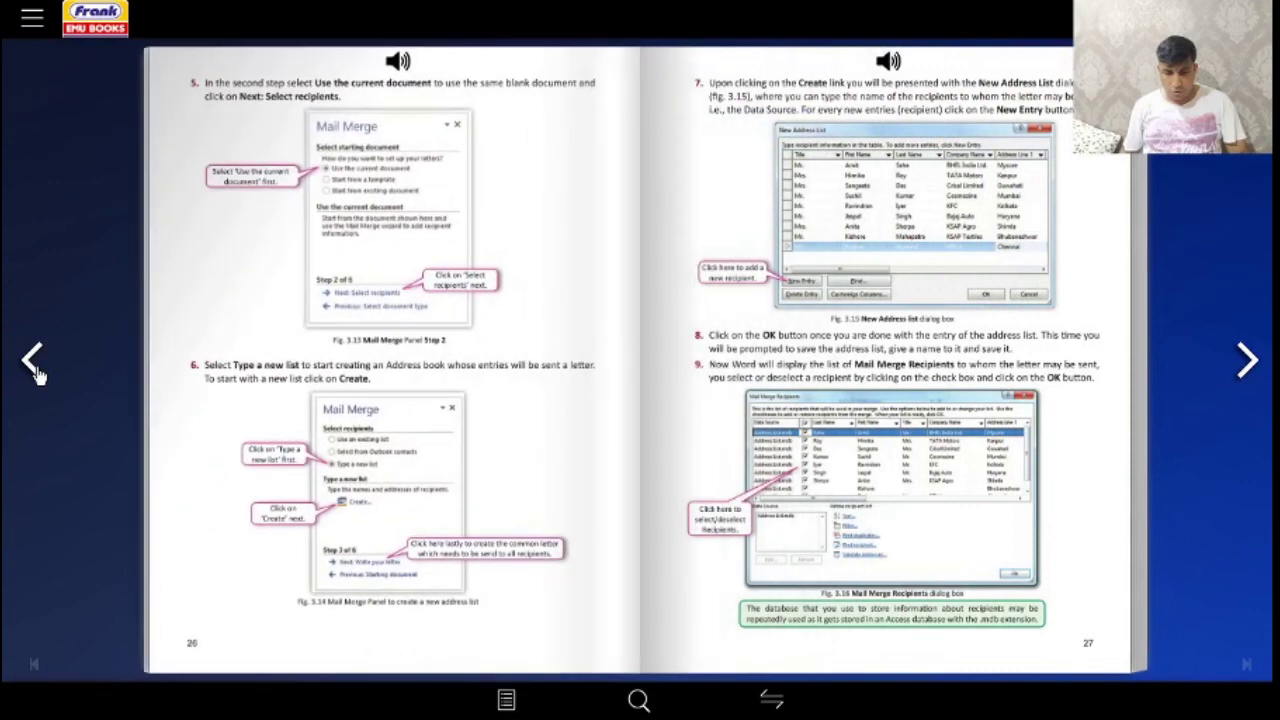
left_click(35, 372)
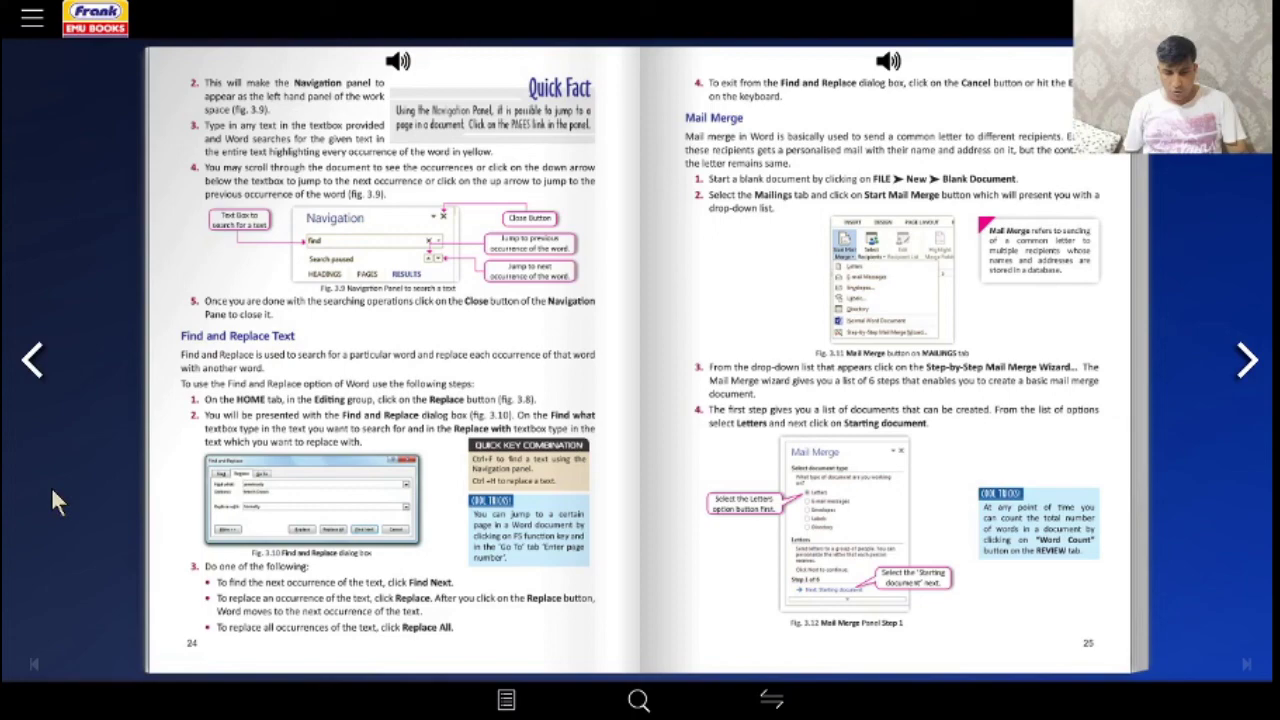
key("super+Tab")
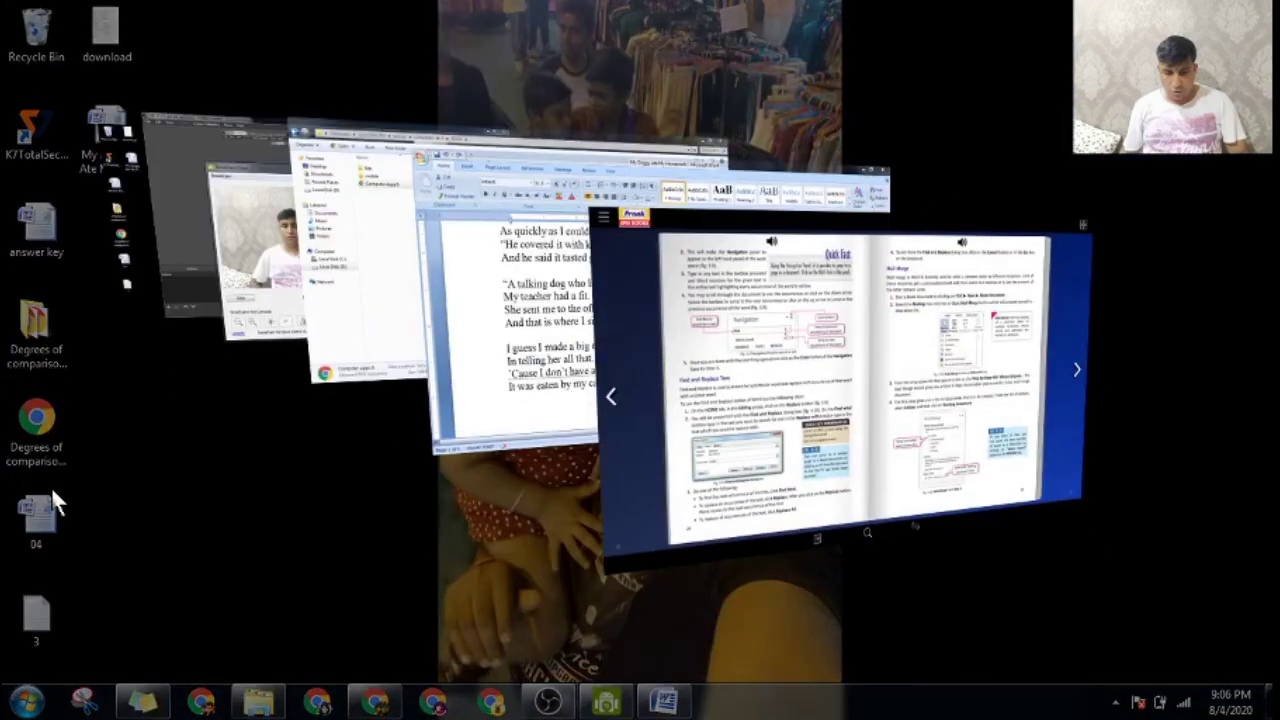